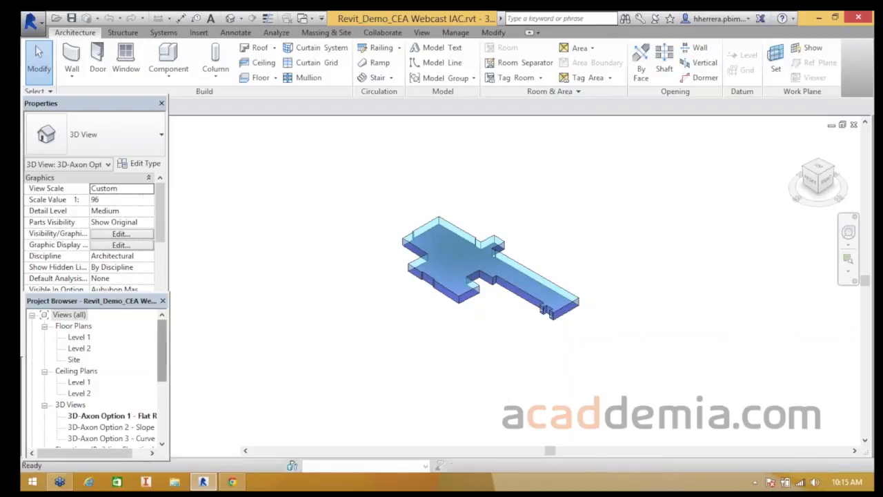
- Step through the Flat, Slope and Curved Roof 3D-Axon views, ending on Option 3 - Curved Roof, and frame the massing model
scroll(96, 380, "down", 1)
scroll(110, 348, "down", 3)
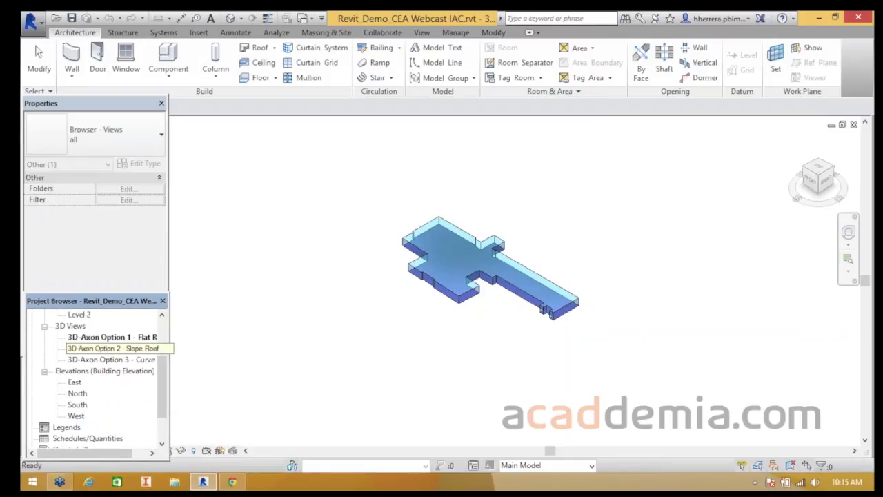
double_click(112, 338)
scroll(457, 222, "up", 2)
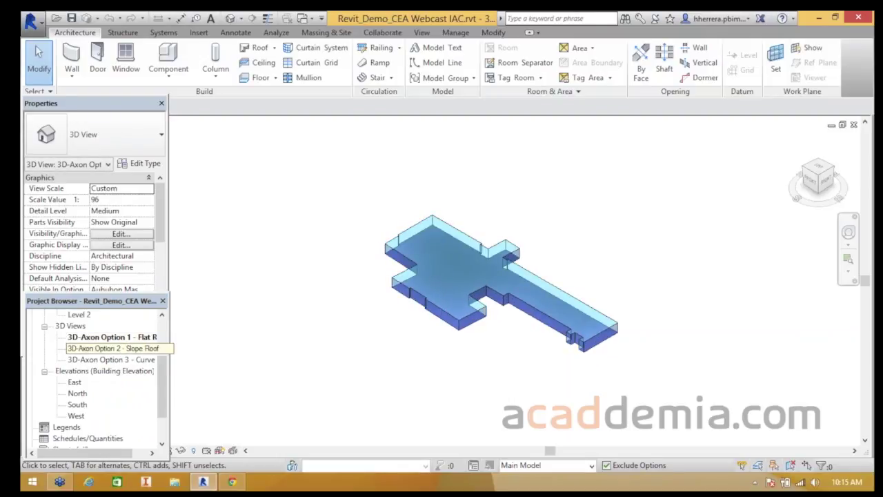
double_click(110, 349)
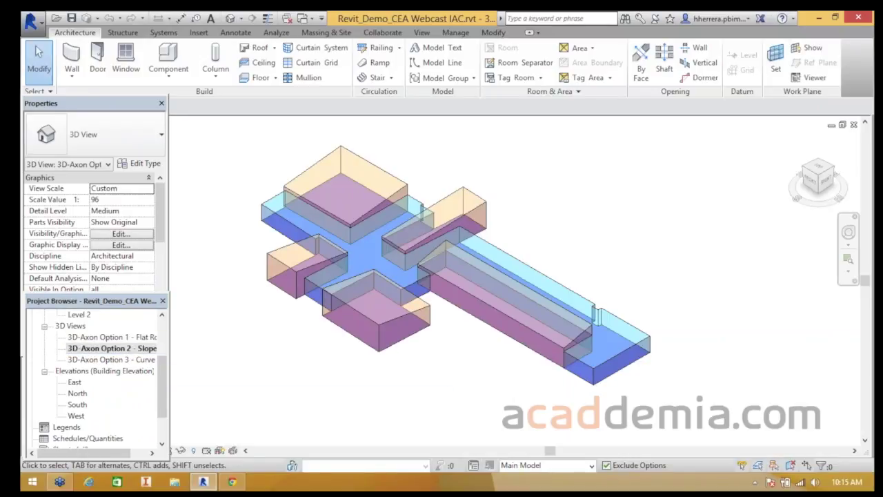
double_click(110, 359)
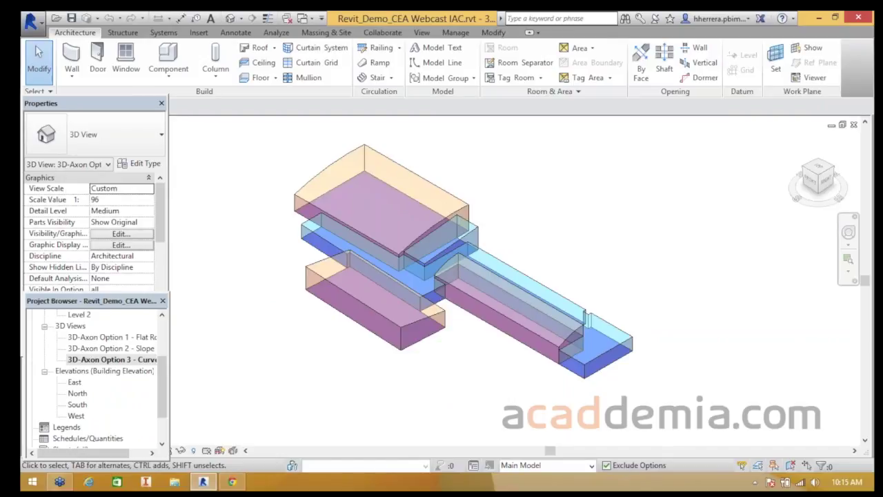
scroll(246, 220, "down", 1)
middle_click_drag(246, 221, 295, 229)
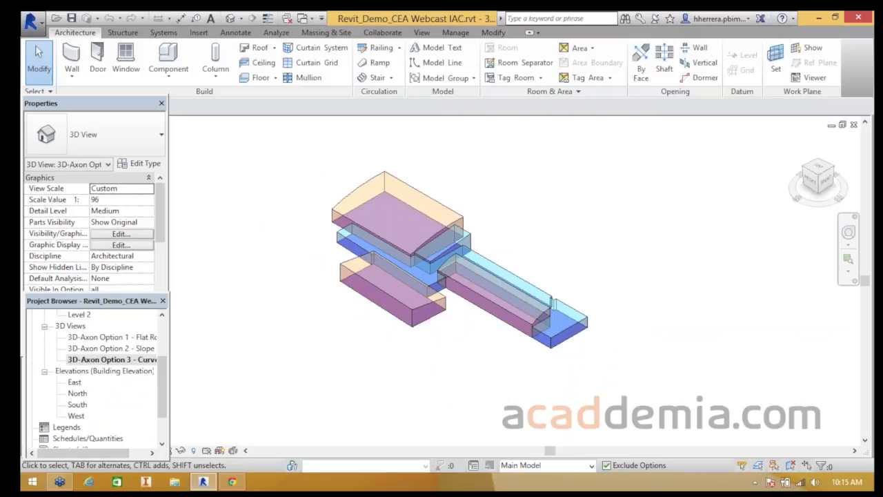
scroll(513, 202, "down", 2)
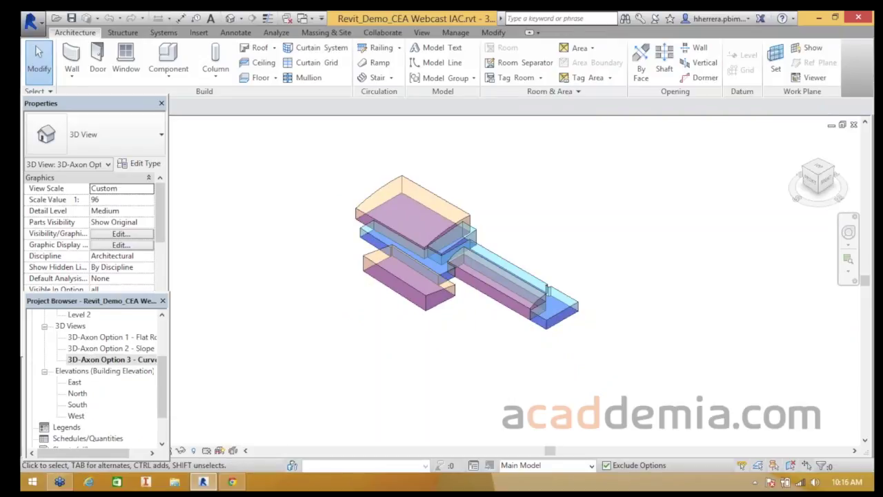
middle_click_drag(513, 202, 516, 221)
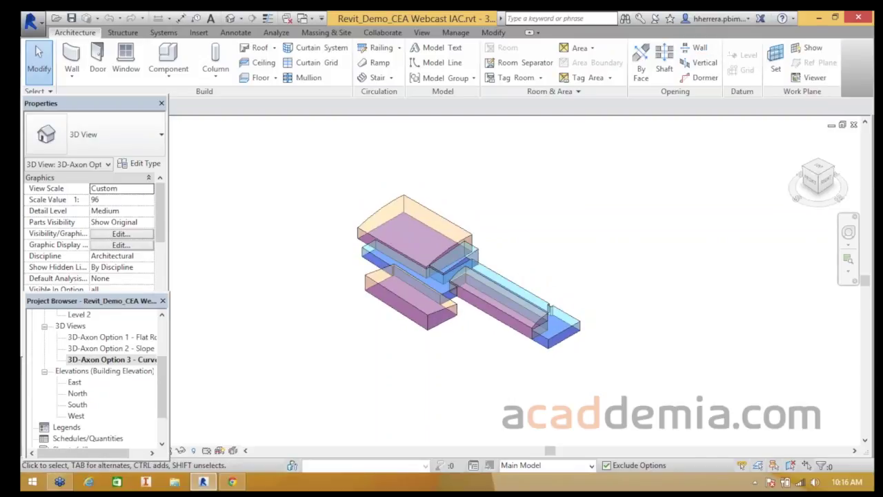
- Sign in to Autodesk 360 with the account e-mail and password
left_click(718, 18)
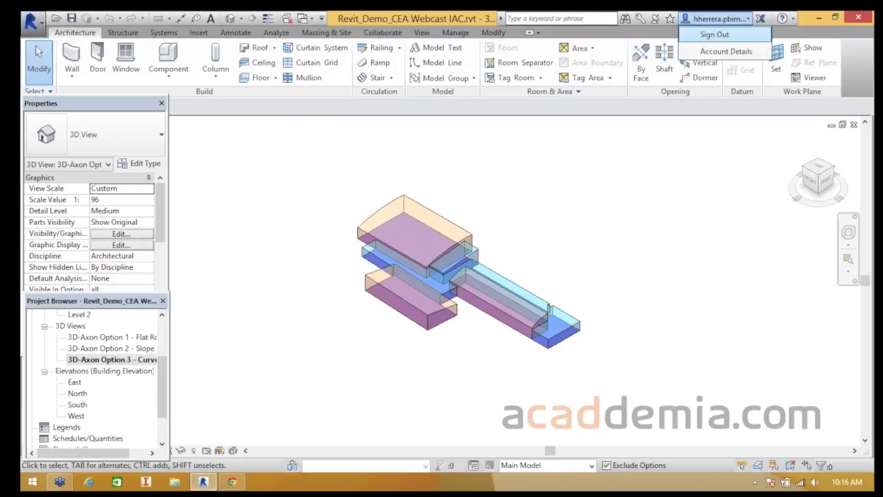
key("Escape")
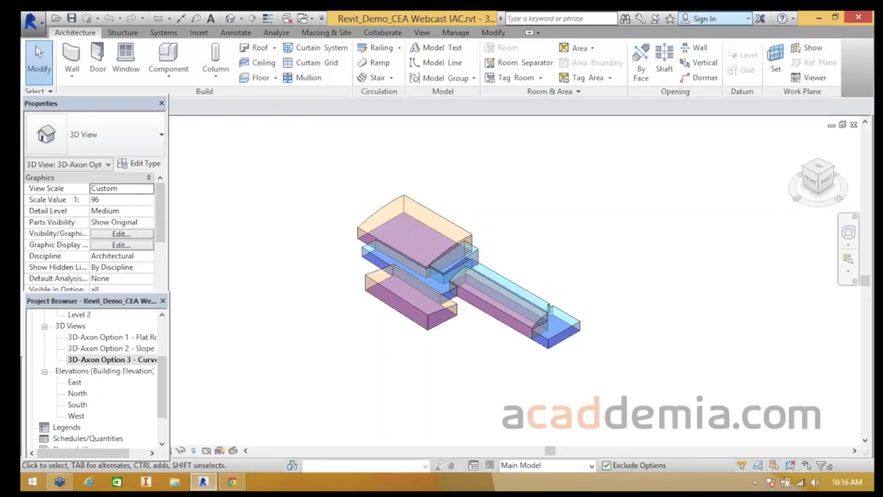
left_click(714, 19)
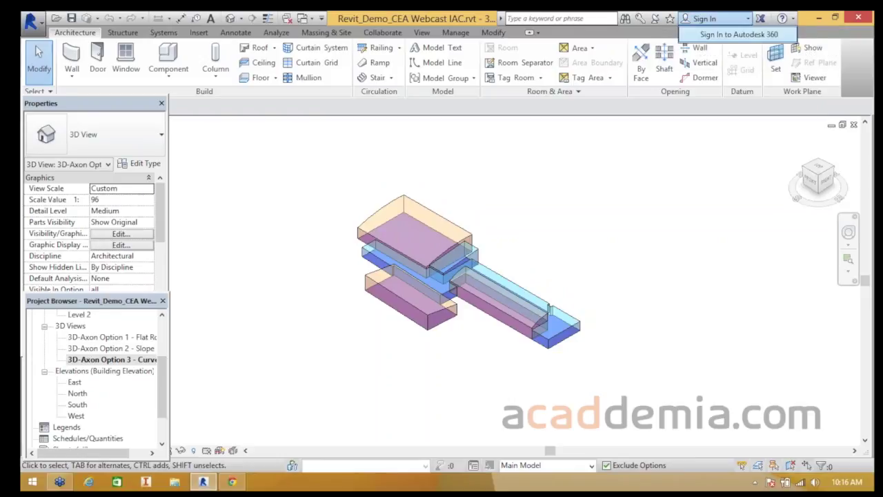
left_click(738, 34)
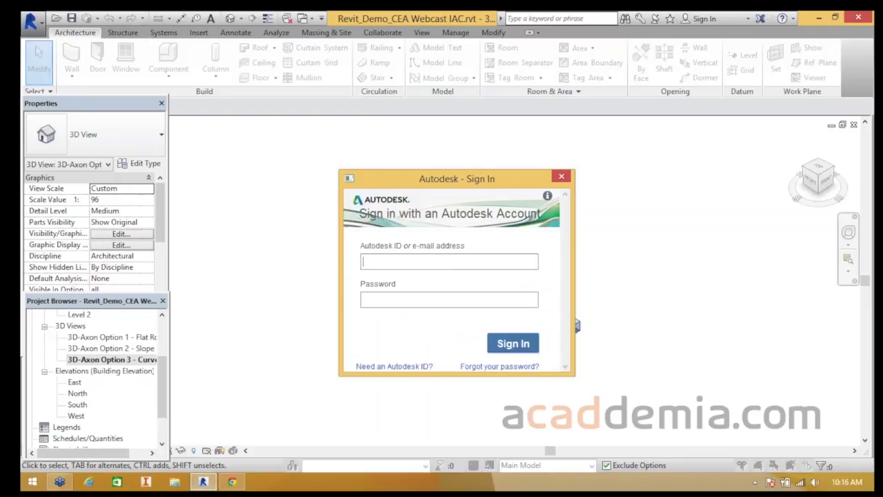
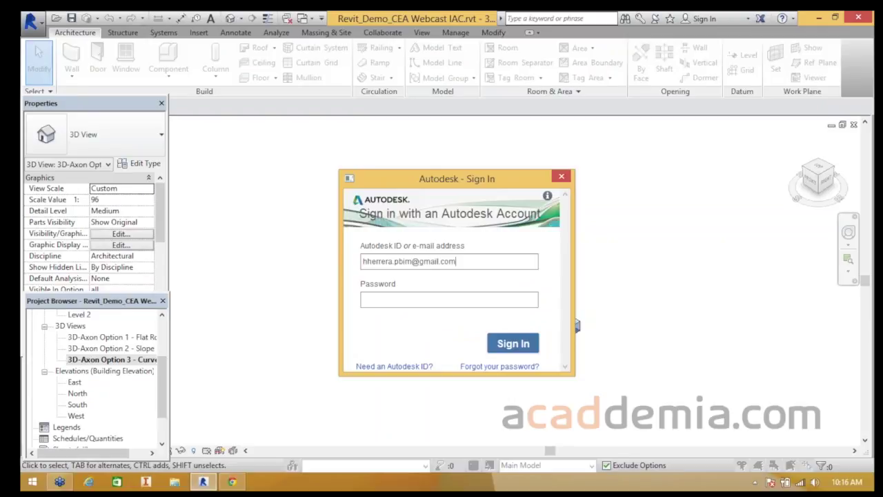
type("************")
key("Return")
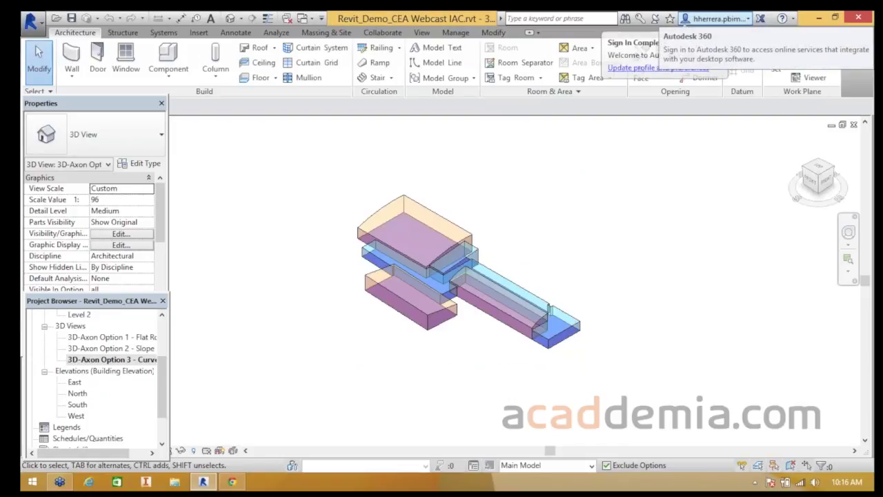
mouse_move(469, 276)
middle_mouse_down()
mouse_move(442, 290)
mouse_move(512, 282)
mouse_move(463, 286)
middle_mouse_up()
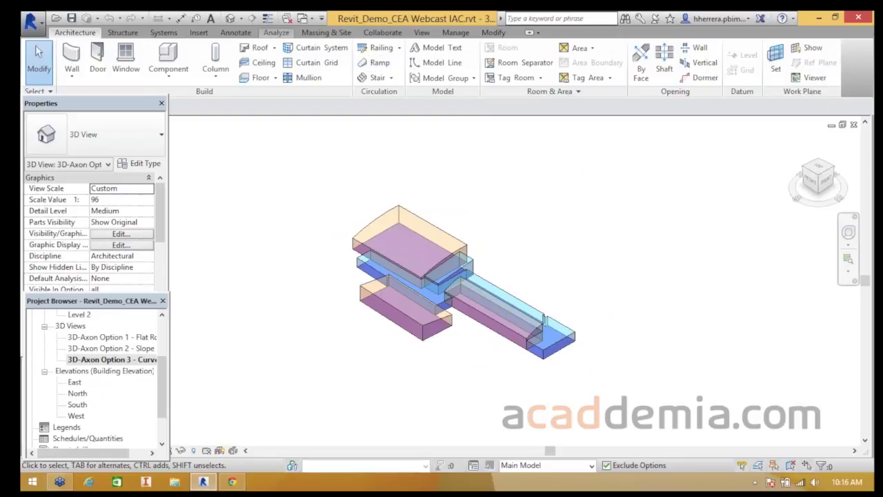
- Enable the energy model from Analyze > Energy Analysis and orbit to a flatter view of the masses
left_click(276, 33)
left_click(642, 82)
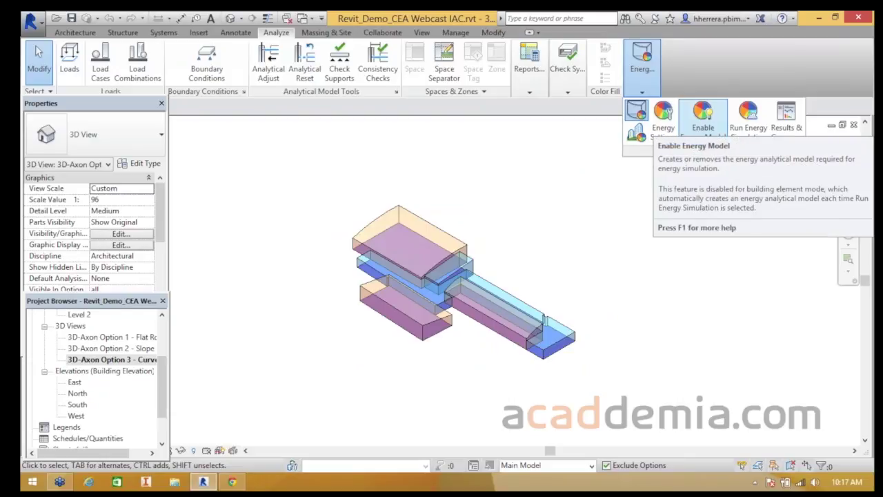
left_click(703, 121)
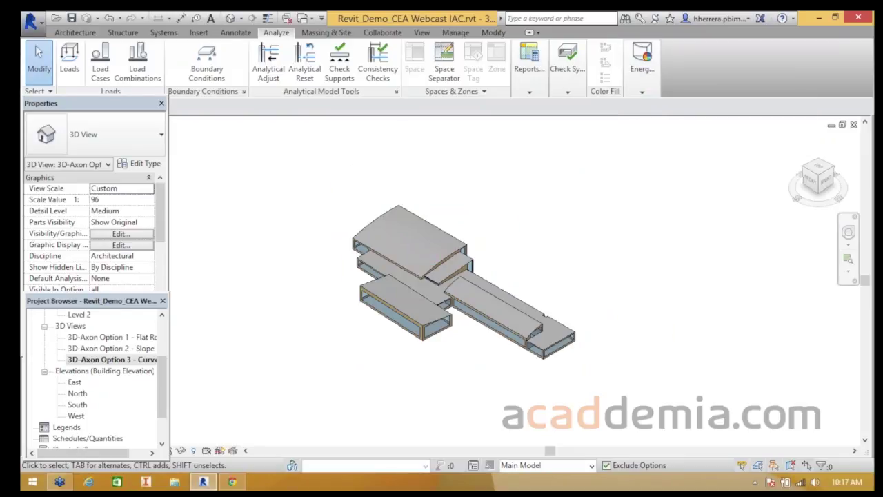
scroll(395, 342, "up", 2)
middle_click_drag(394, 341, 386, 369)
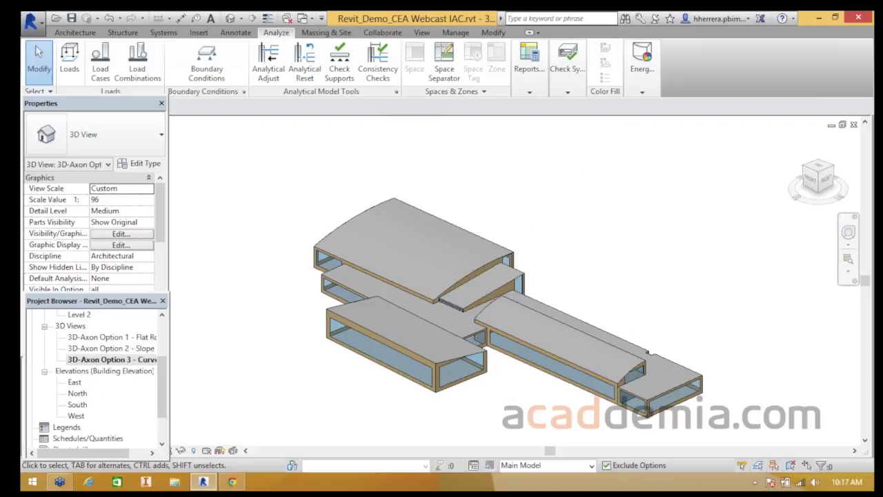
left_click(642, 70)
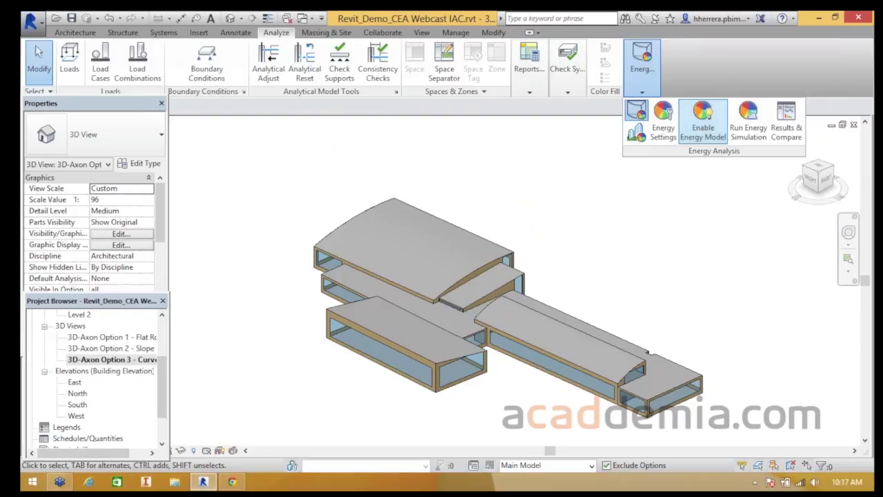
- In Energy Settings, keep Building Type as Office and open the Location settings
left_click(663, 121)
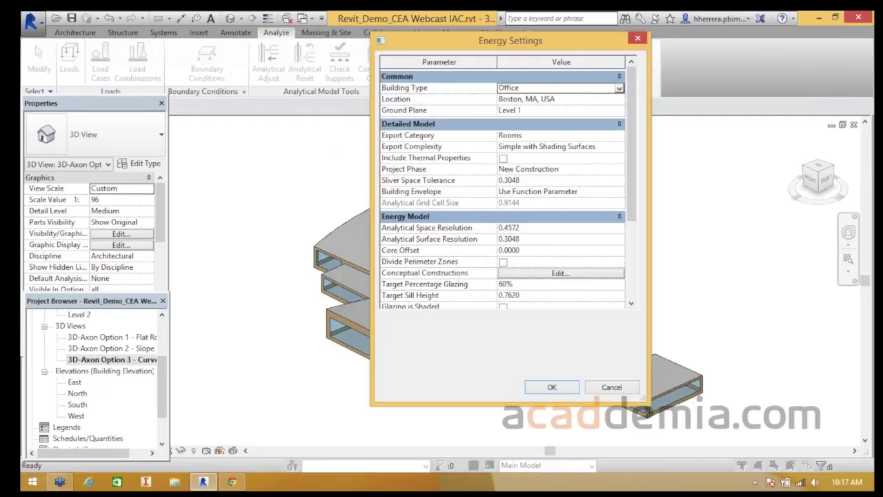
left_click_drag(483, 40, 417, 69)
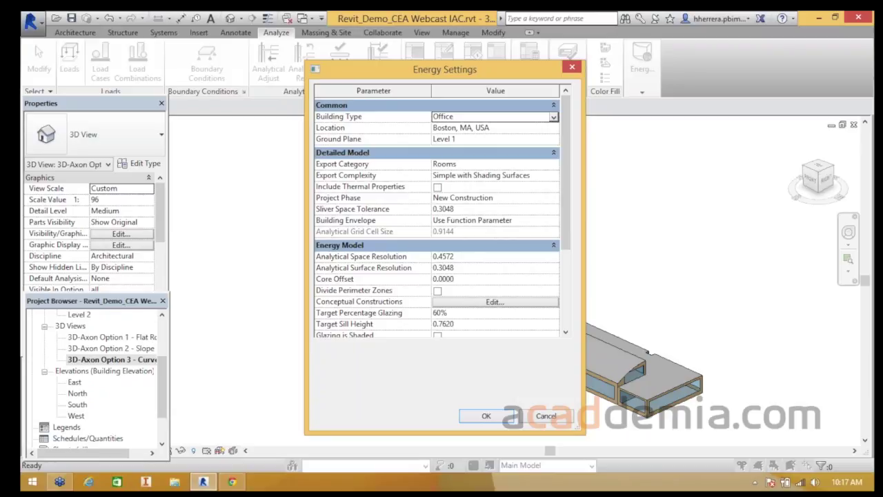
left_click_drag(445, 69, 420, 69)
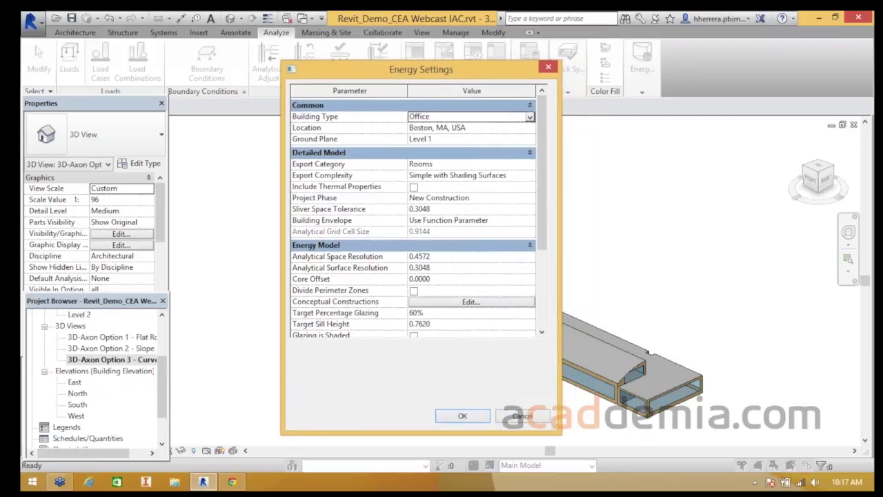
left_click(530, 117)
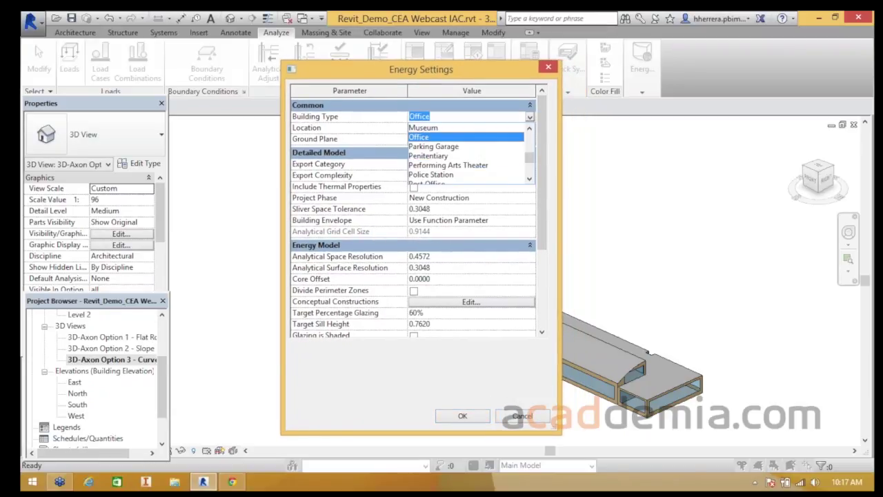
scroll(467, 155, "up", 6)
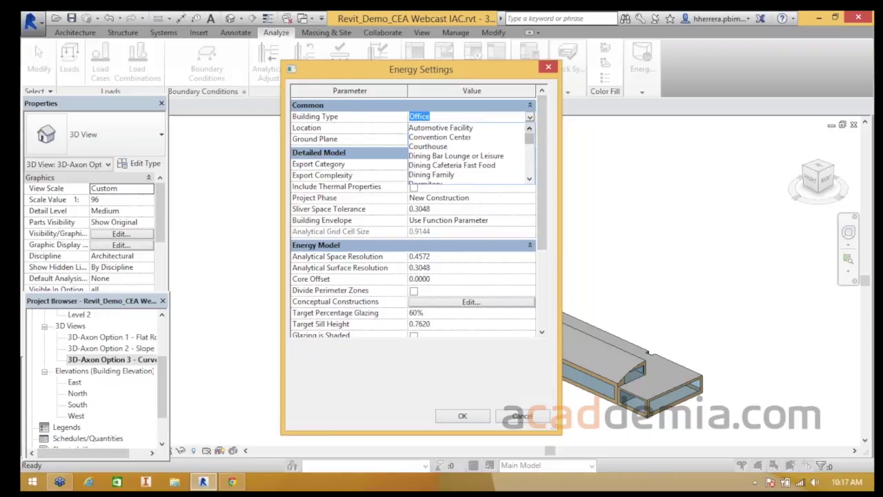
scroll(466, 156, "down", 6)
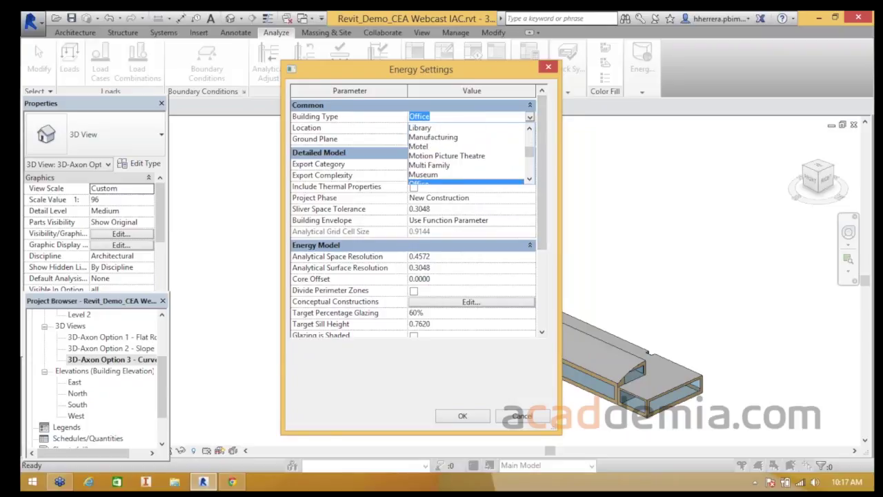
left_click(466, 156)
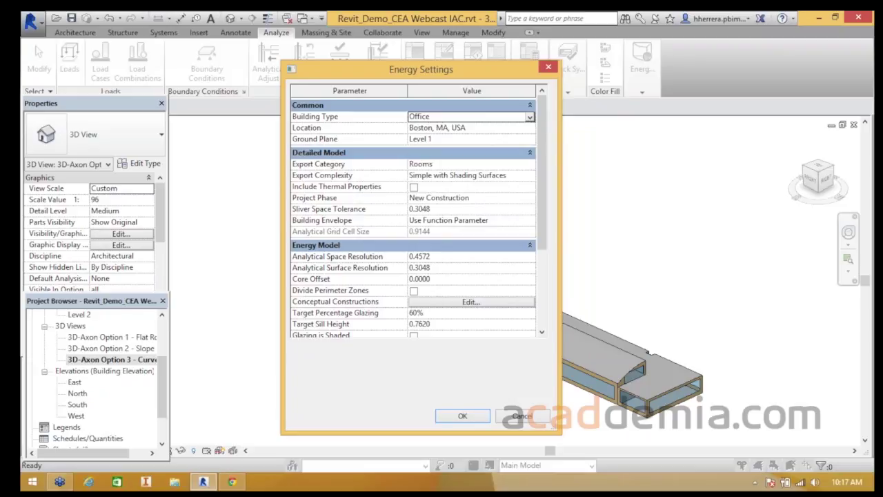
left_click(472, 127)
left_click(529, 128)
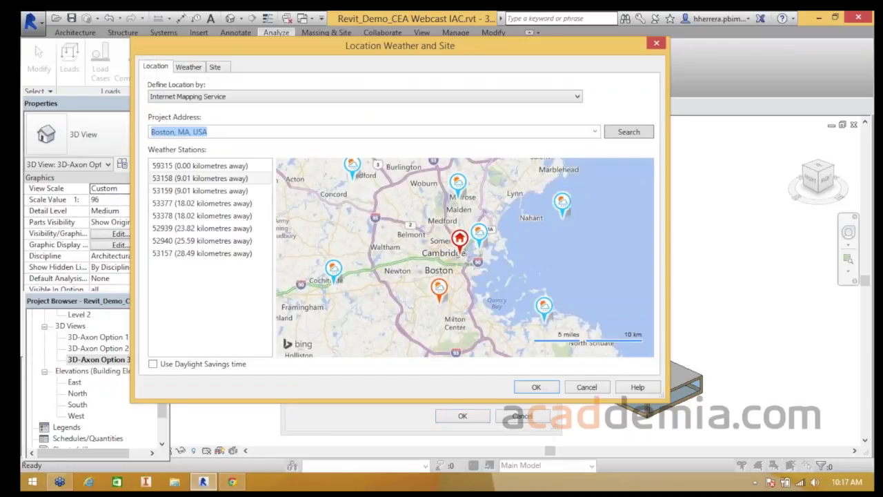
- Search for 'Medellin, colombia' as the project address and choose the suggested location
type("Medellin, ")
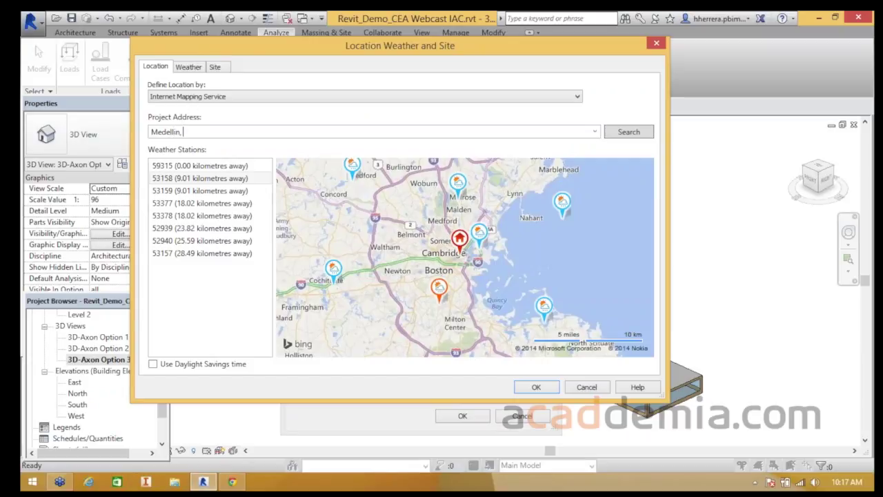
type("colombia")
key("Return")
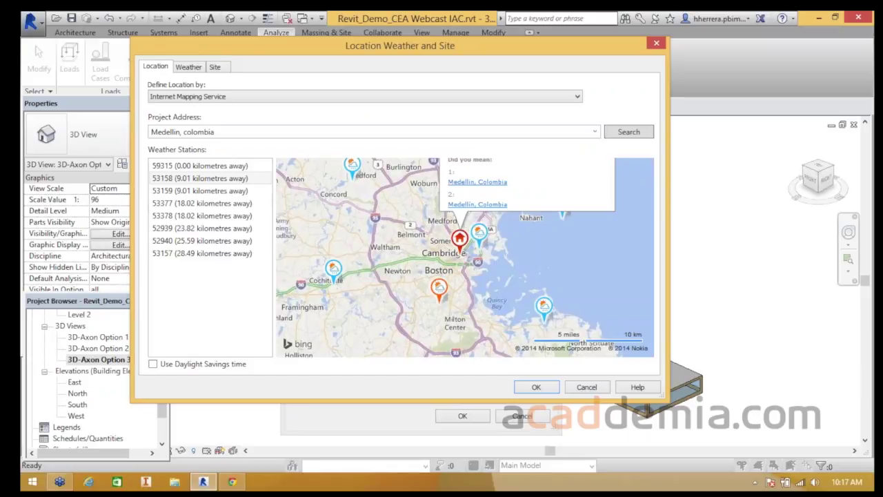
left_click(184, 132)
left_click(633, 130)
left_click(477, 182)
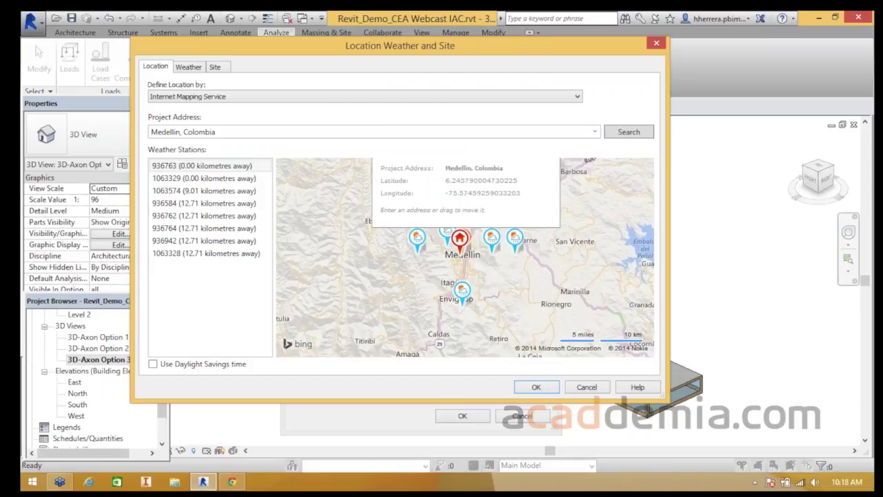
- Frame the Medellín site and weather station pins on the map, then accept the location
scroll(443, 242, "up", 3)
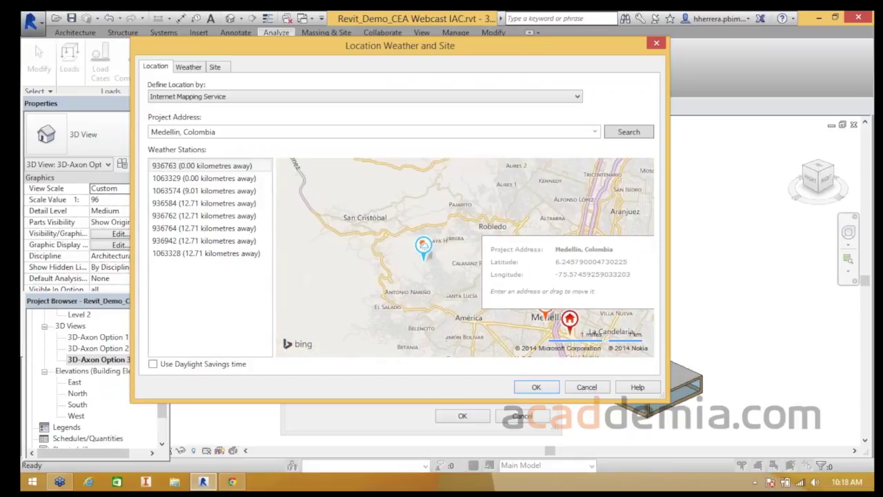
left_click_drag(579, 315, 419, 216)
scroll(527, 236, "down", 1)
scroll(457, 250, "down", 1)
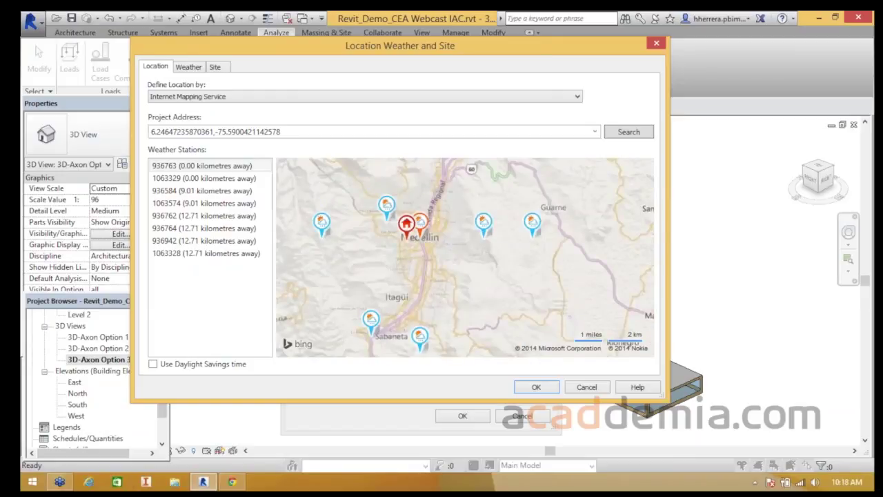
mouse_move(481, 224)
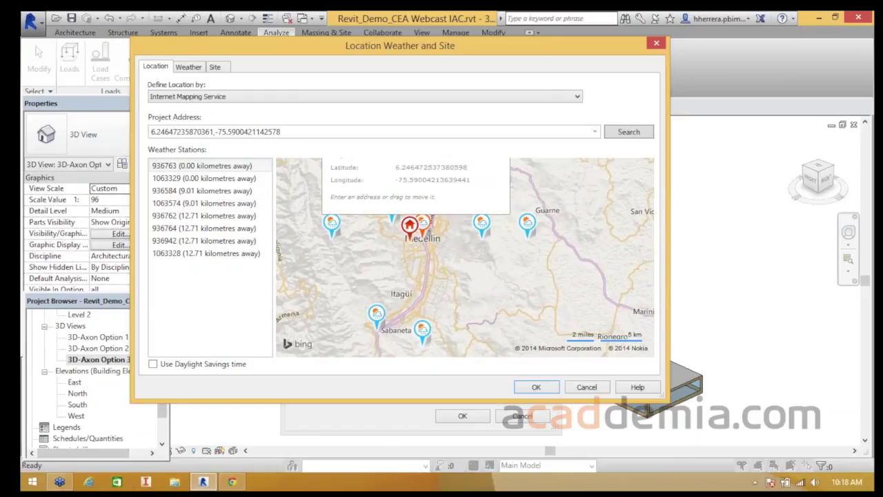
left_click_drag(410, 225, 416, 227)
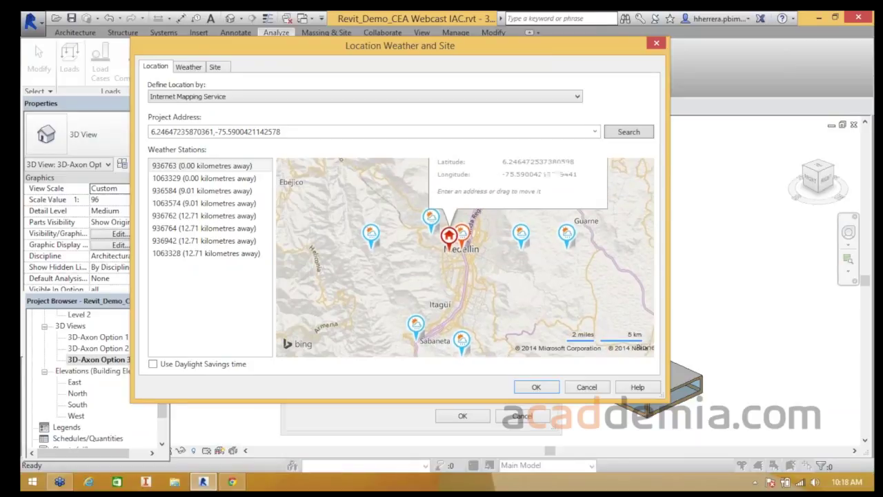
scroll(421, 227, "up", 5)
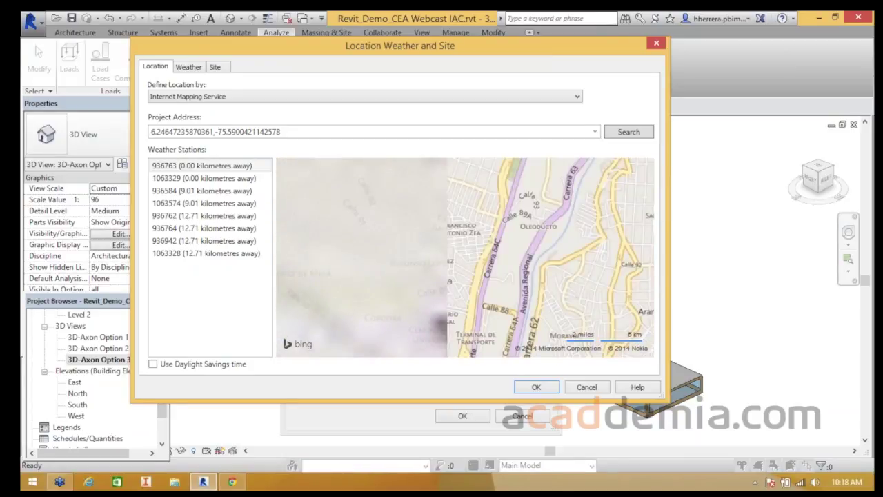
left_click_drag(387, 348, 404, 237)
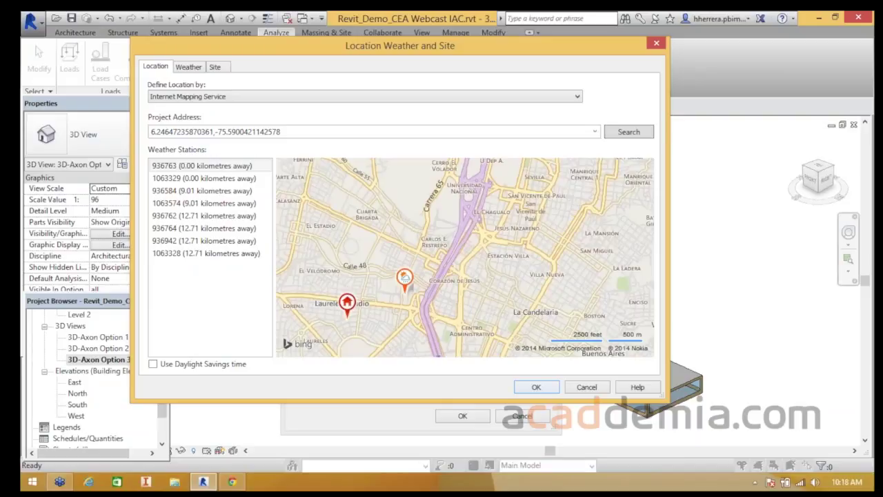
left_click(537, 387)
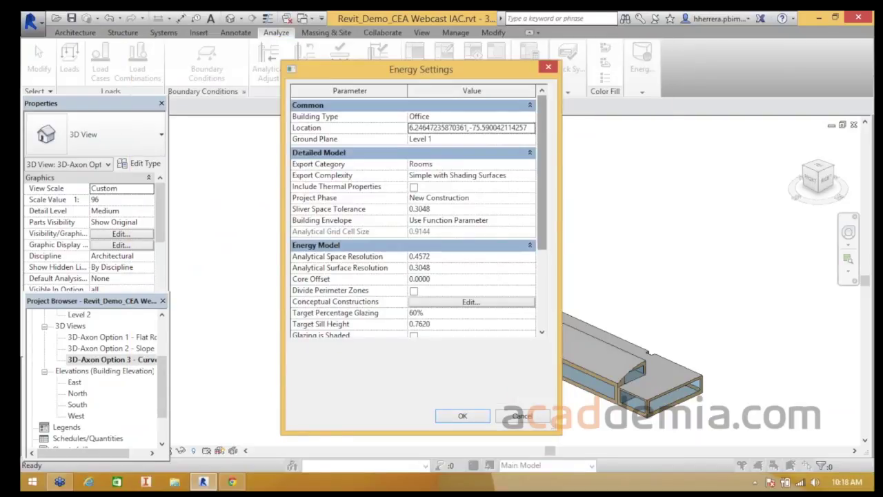
- Turn on Divide Perimeter Zones in Energy Settings and apply the settings
scroll(418, 218, "down", 3)
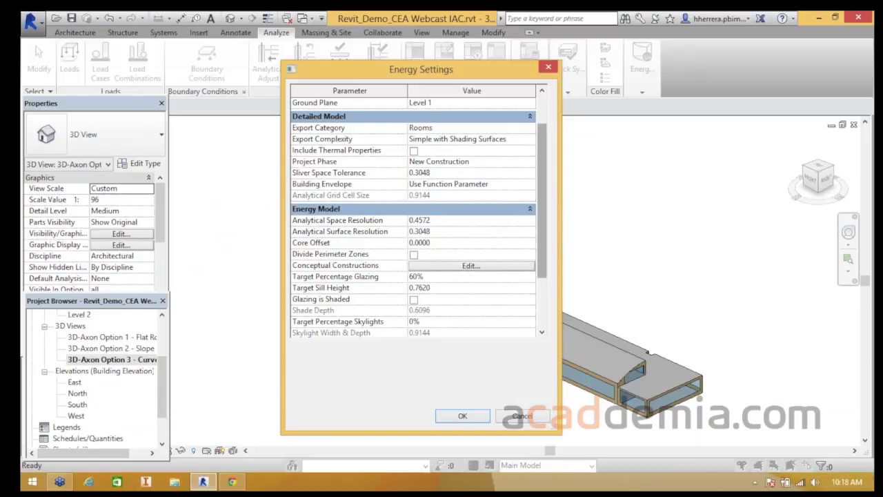
scroll(419, 218, "down", 4)
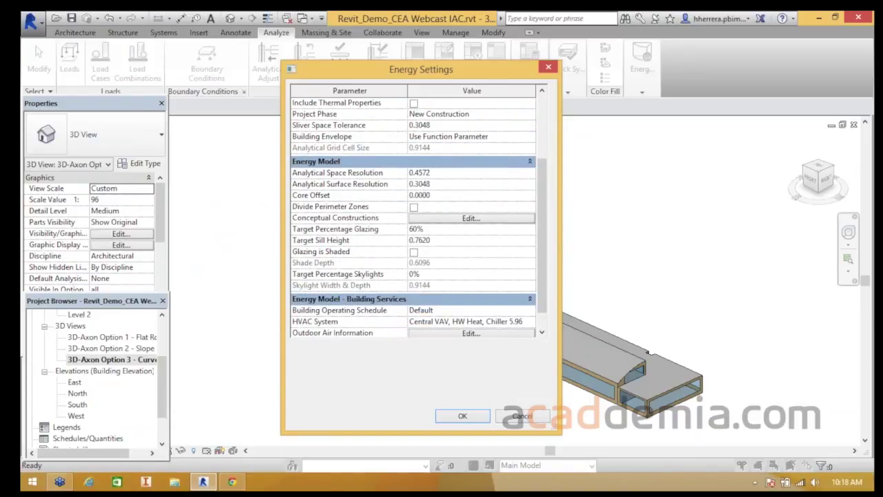
left_click_drag(421, 68, 241, 61)
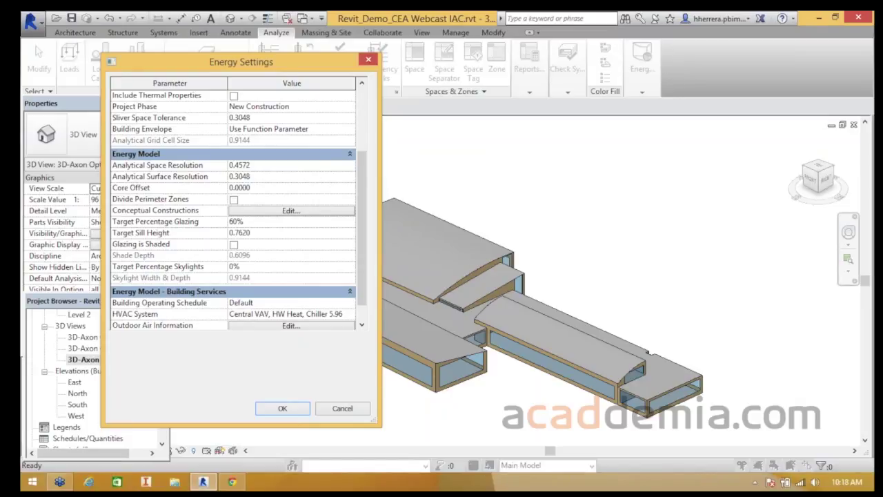
left_click(233, 200)
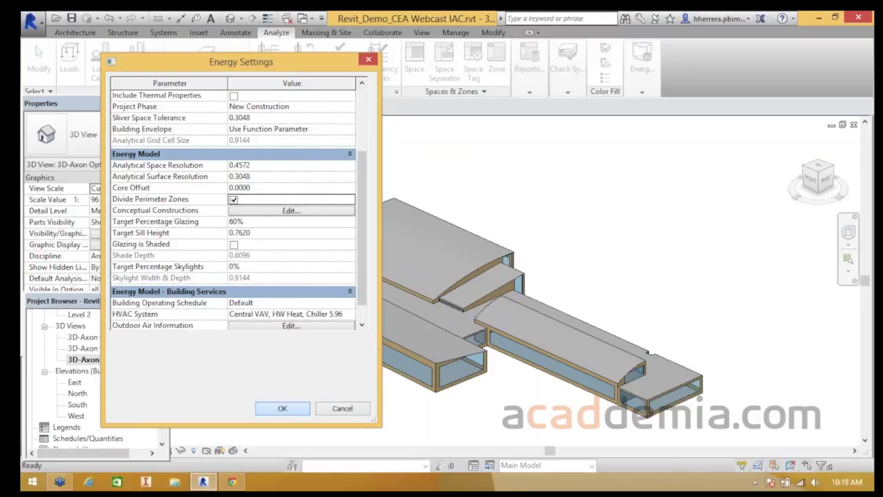
left_click(282, 409)
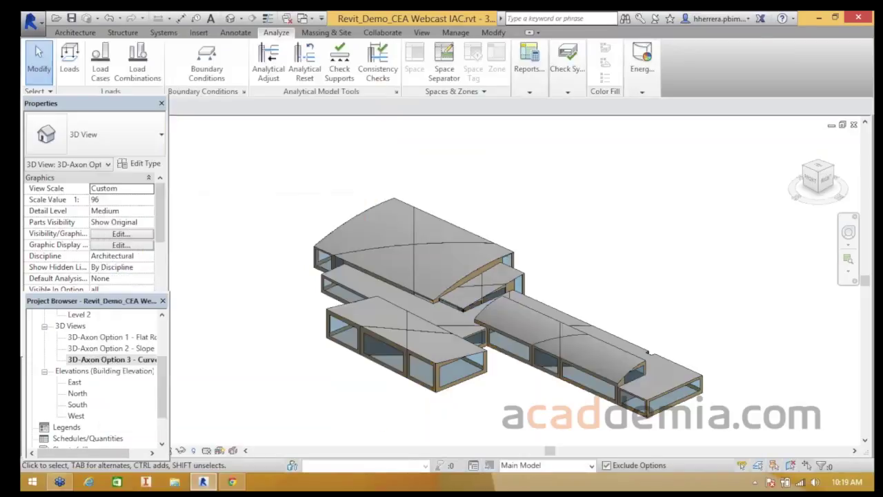
- Reopen Energy Settings and untick Divide Perimeter Zones
left_click(641, 67)
left_click(703, 122)
left_click(642, 67)
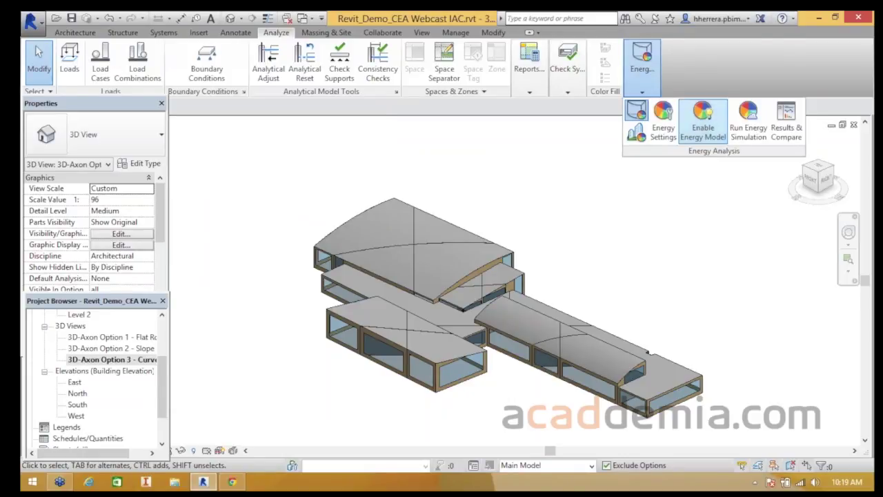
left_click(663, 122)
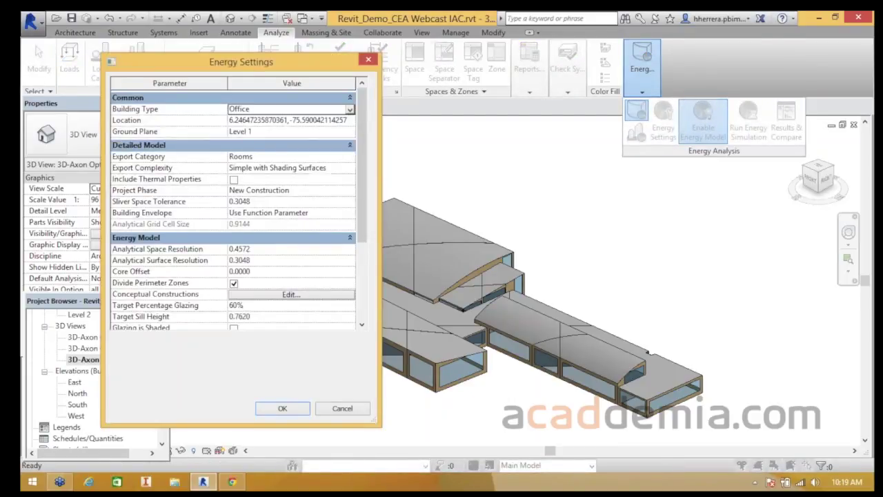
left_click(234, 284)
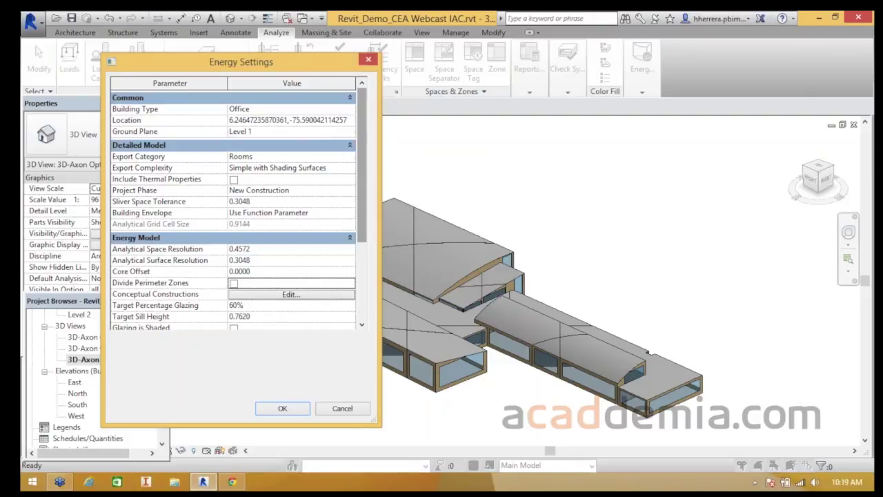
- Review the Mass Exterior Wall construction choices, keeping Lightweight Construction – Typical Cold Climate Insulation
scroll(289, 228, "down", 2)
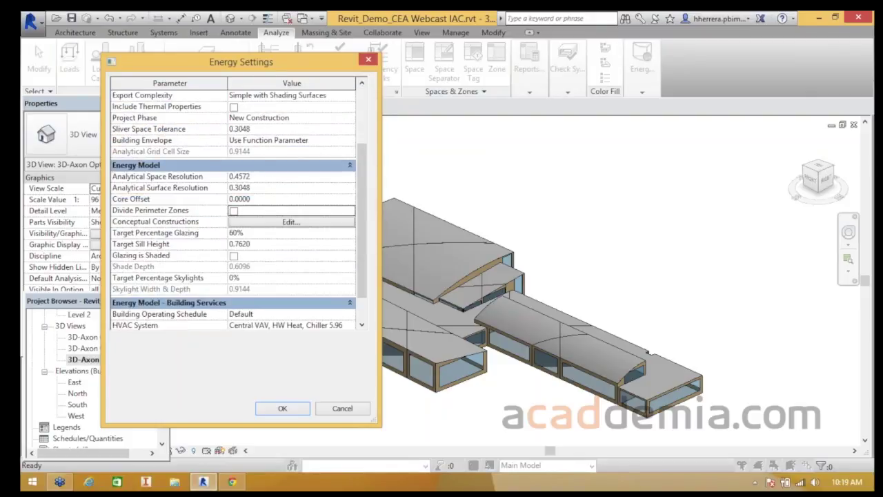
left_click(291, 222)
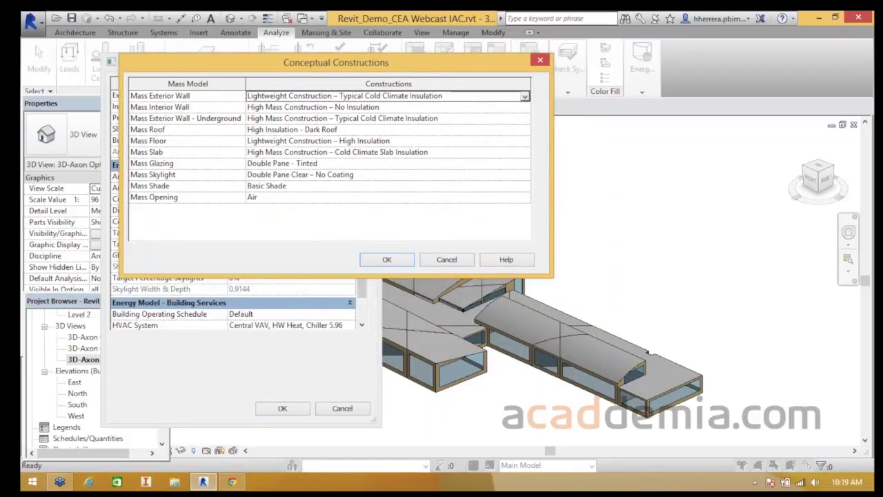
left_click(357, 96)
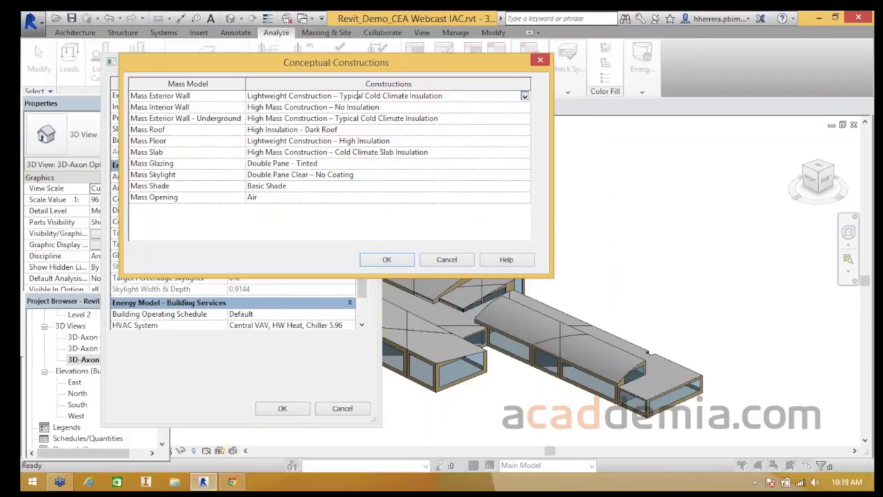
left_click(525, 96)
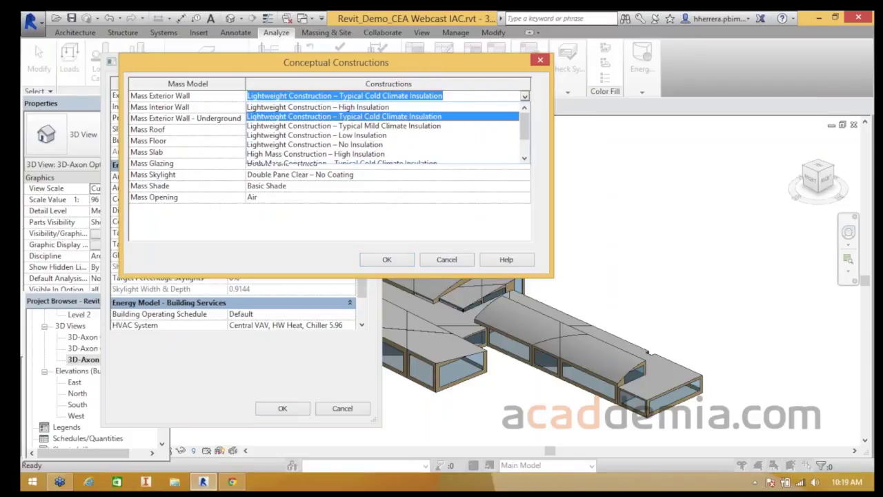
left_click_drag(525, 126, 524, 141)
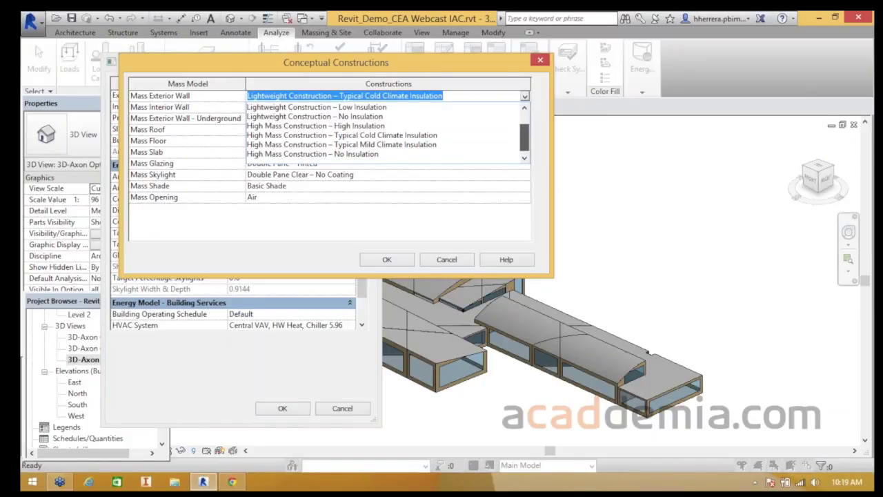
left_click_drag(524, 138, 525, 126)
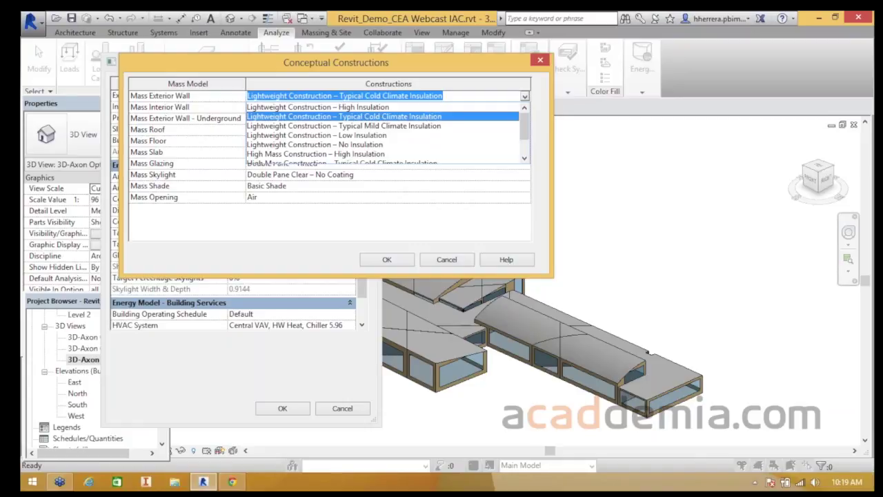
key("Escape")
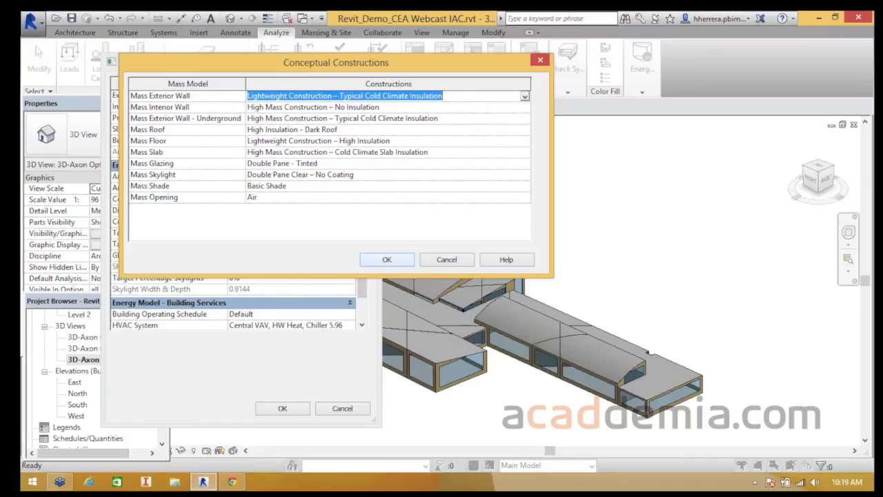
- Accept the conceptual constructions and set Target Percentage Glazing to 30%
left_click(387, 259)
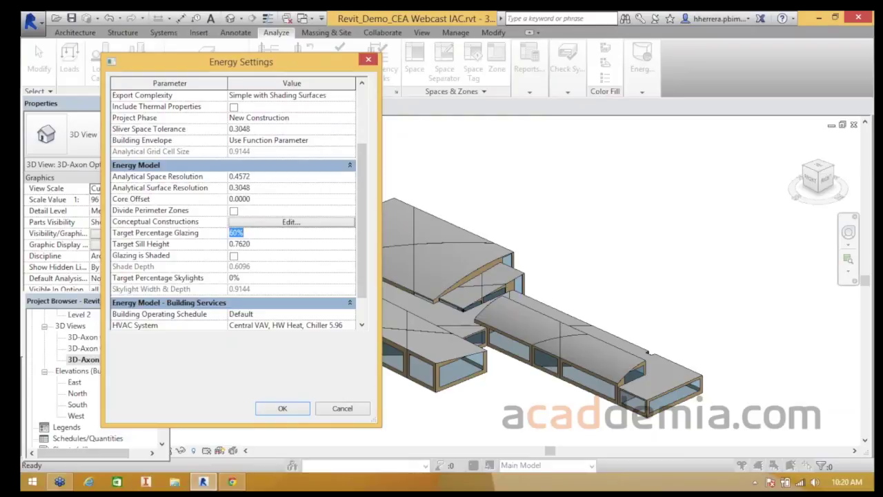
type("30")
left_click(283, 408)
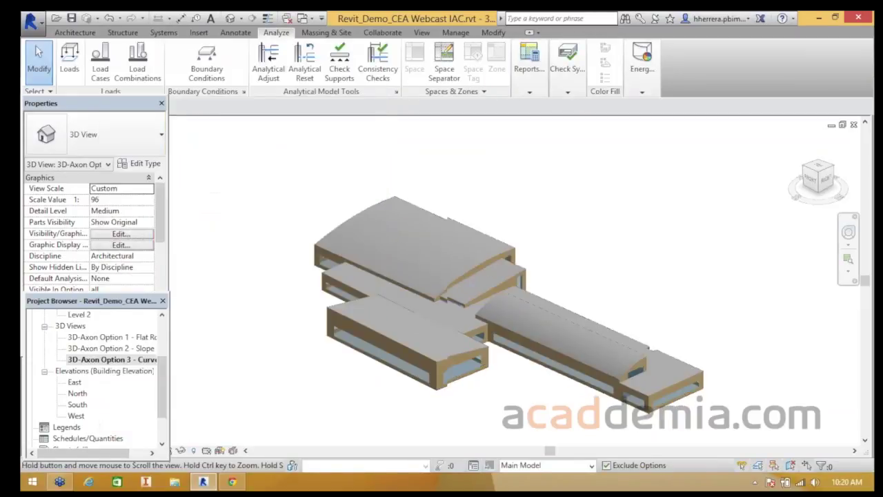
- Reopen Energy Settings, turn on Glazing is Shaded, and apply the settings
middle_click_drag(393, 375, 392, 302)
scroll(391, 301, "up", 2)
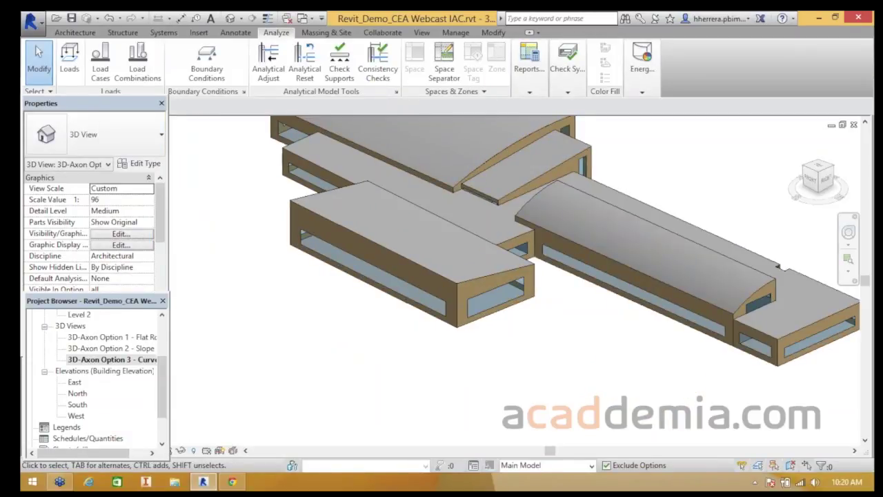
left_click(641, 76)
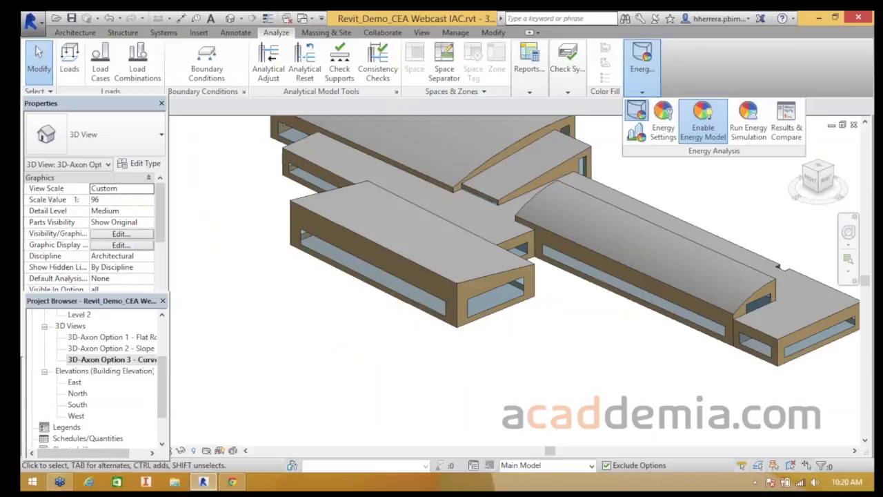
left_click(703, 122)
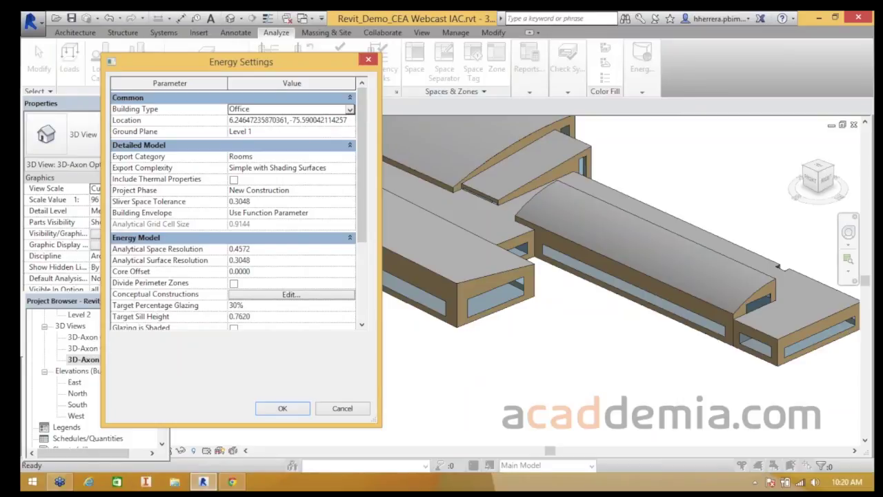
left_click_drag(362, 164, 362, 206)
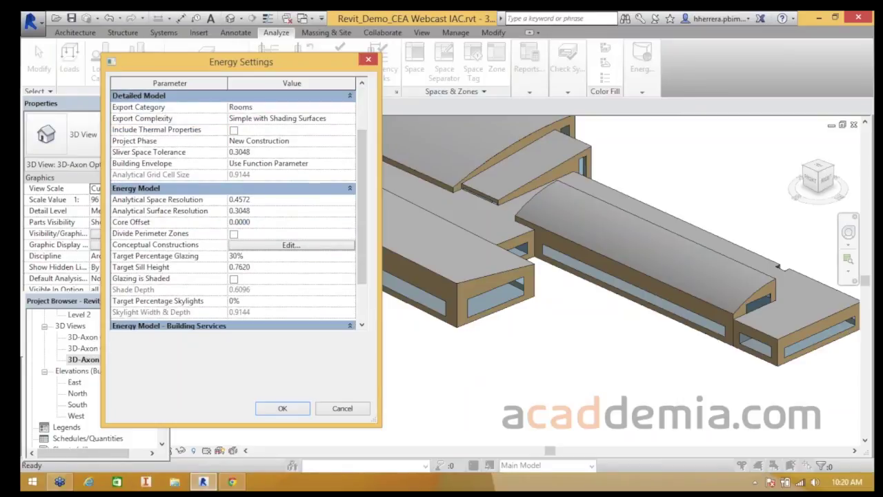
left_click(239, 222)
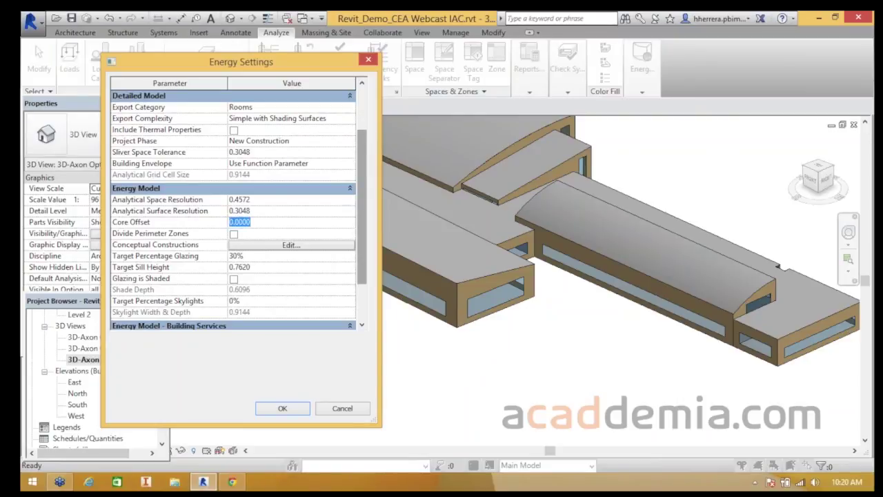
scroll(234, 207, "down", 1)
left_click(236, 233)
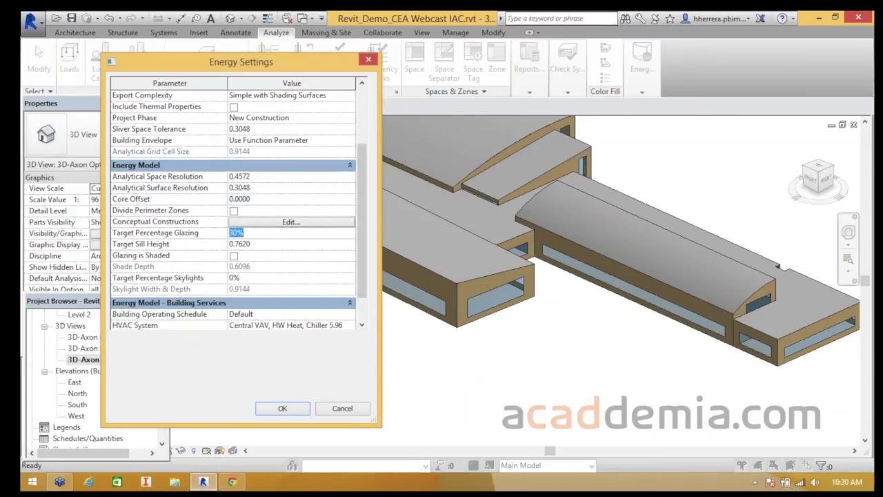
left_click(234, 256)
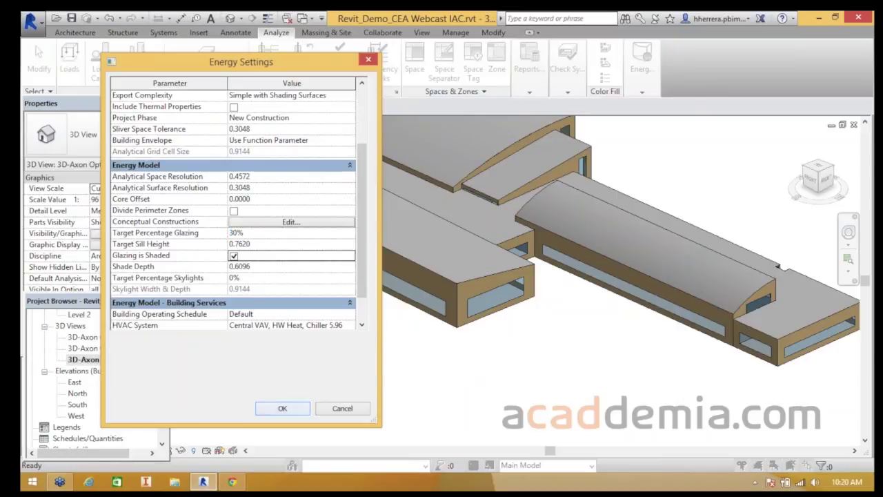
left_click(282, 408)
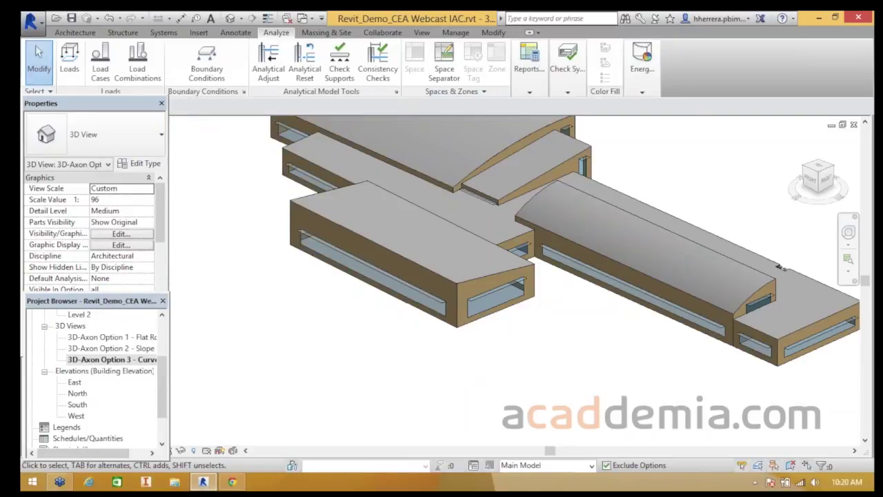
- Enter 20 as the Target Percentage Skylights value in Energy Settings and apply it
left_click(642, 72)
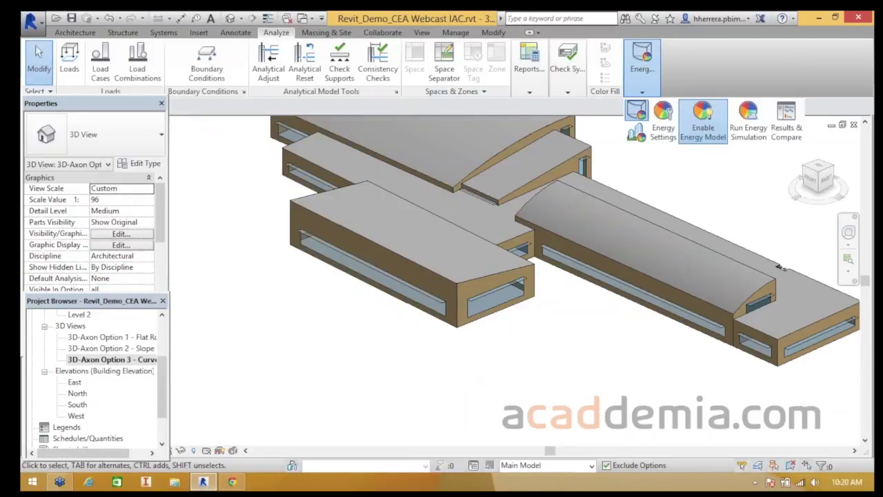
left_click(663, 123)
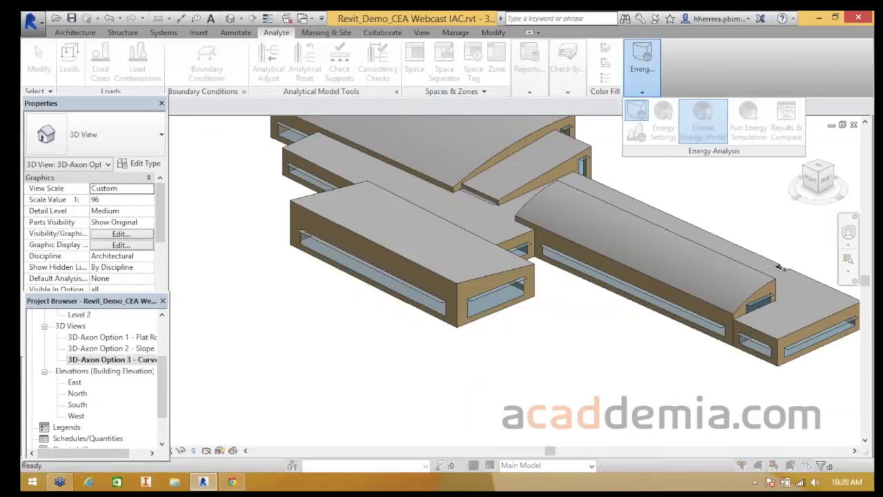
scroll(234, 207, "down", 2)
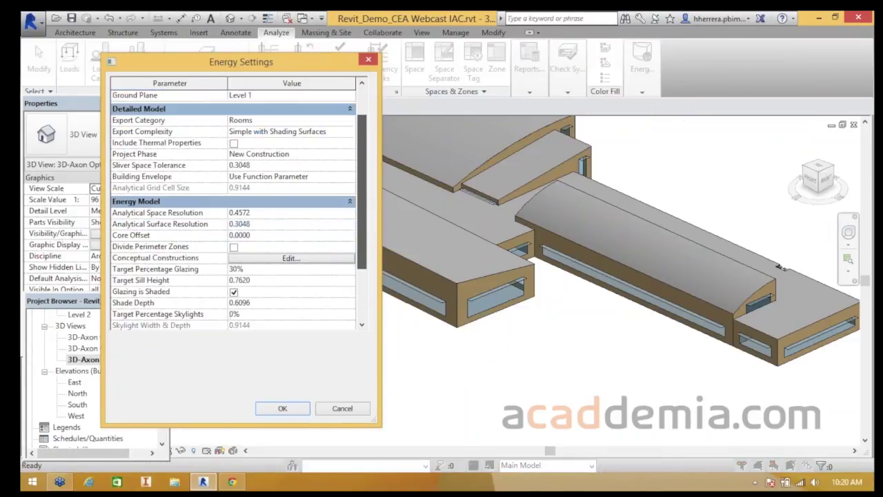
scroll(235, 206, "down", 1)
scroll(235, 207, "down", 2)
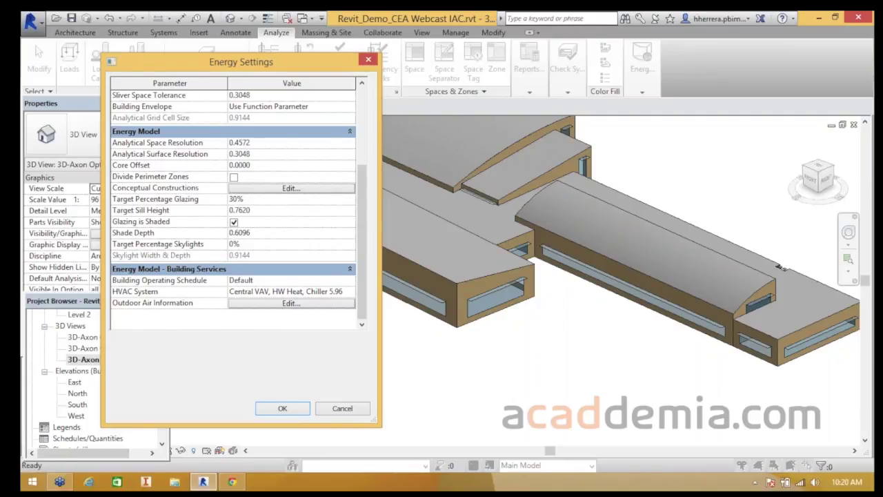
left_click(291, 244)
type("20")
key("Return")
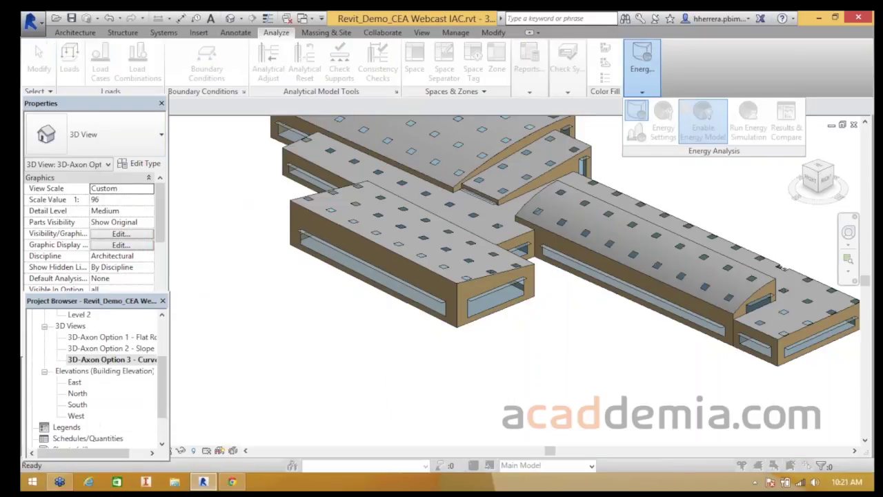
- Set Skylight Width & Depth to 1.2 and apply the energy settings
left_click(636, 117)
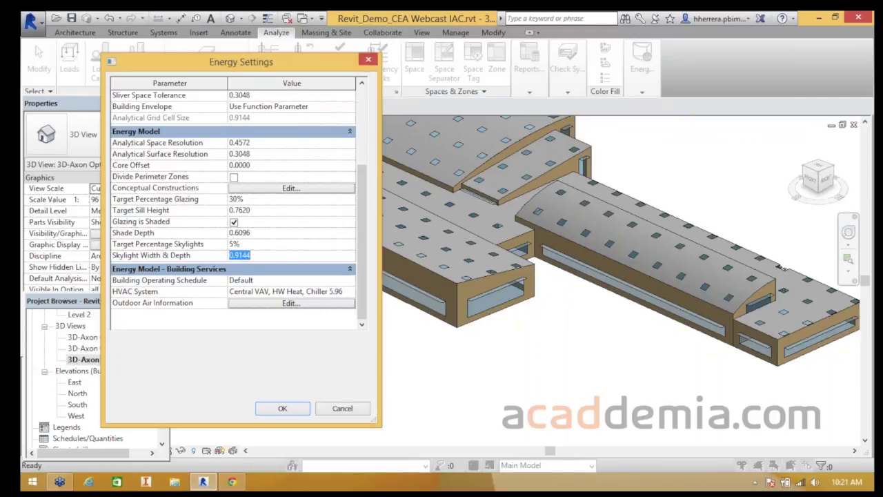
type("1.2")
key("Return")
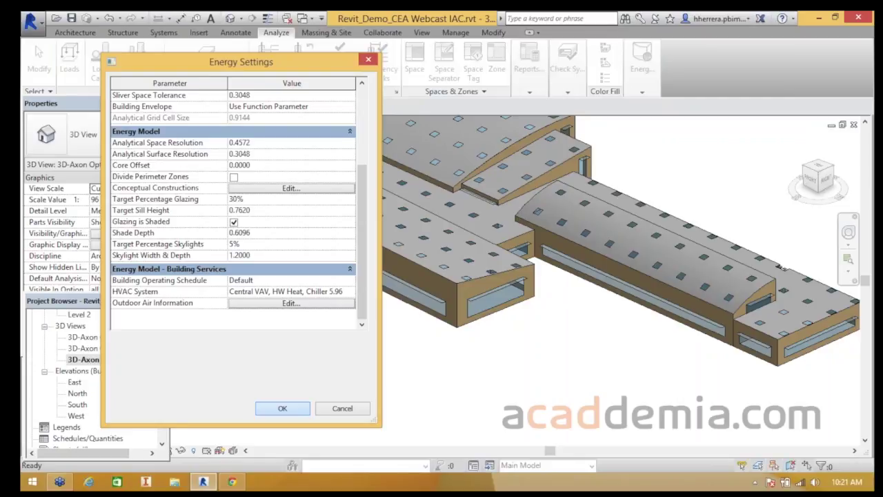
key("Return")
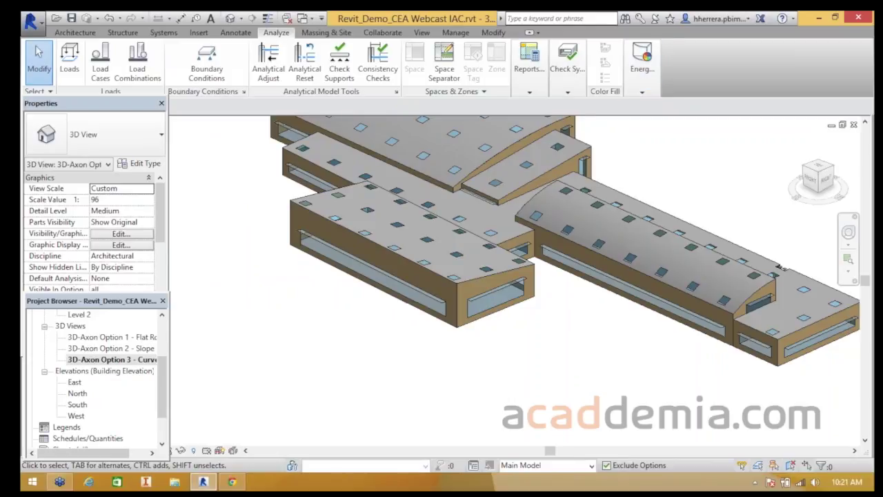
- Cycle through the Flat, Slope and Curved Roof 3D-Axon views, ending on Option 2 - Slope Roof
scroll(308, 309, "down", 4)
middle_click_drag(307, 309, 338, 339)
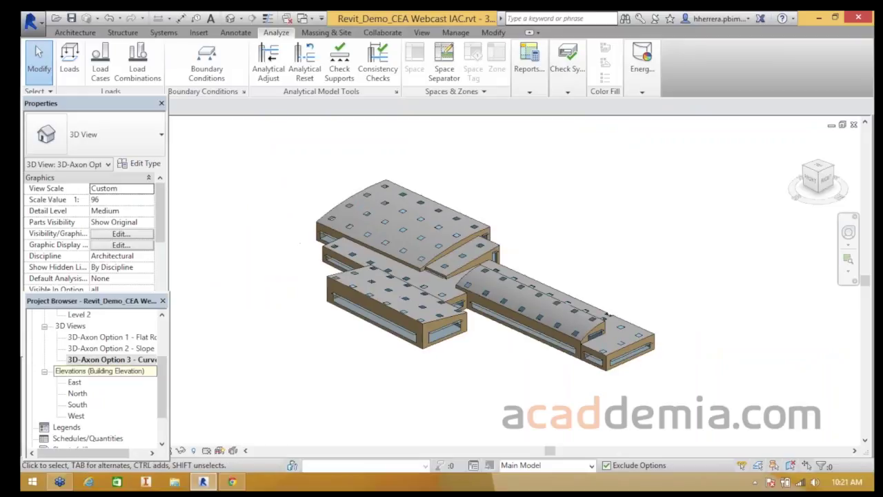
double_click(110, 337)
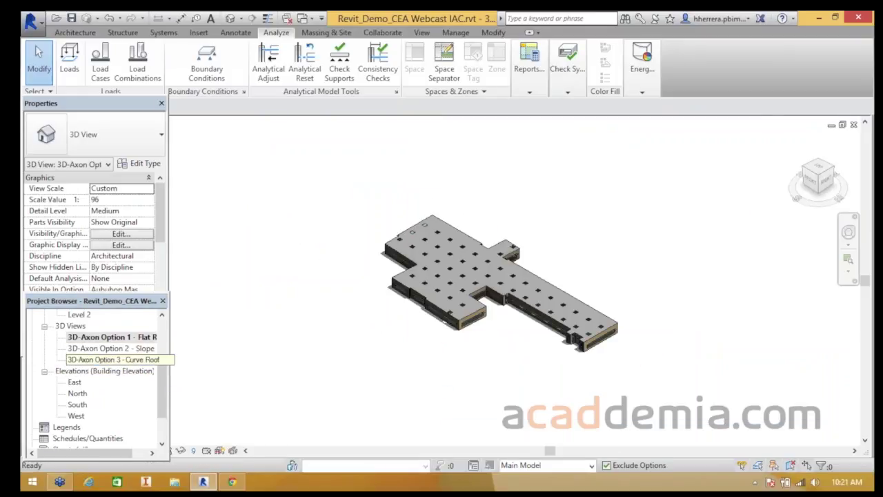
double_click(110, 349)
double_click(114, 359)
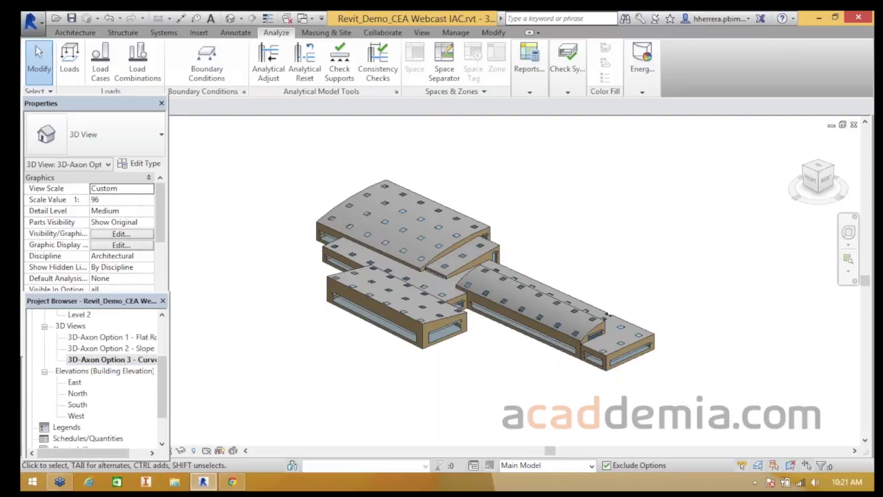
double_click(74, 338)
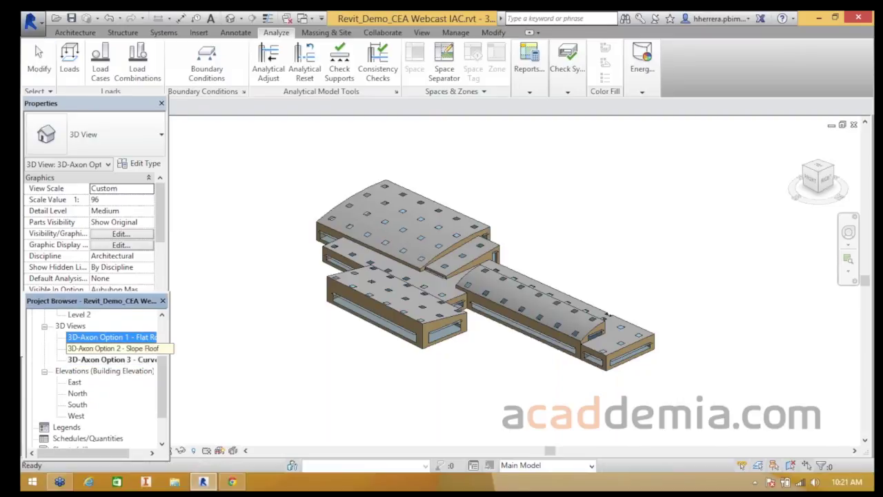
double_click(114, 348)
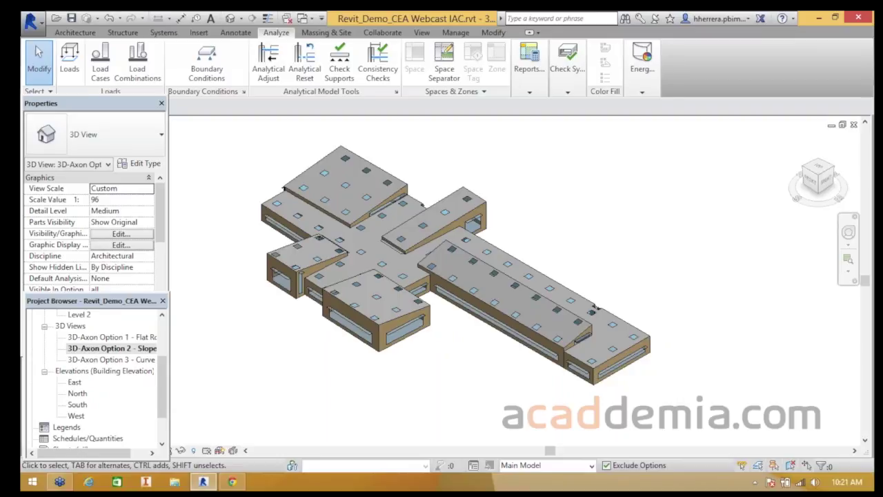
left_click(641, 86)
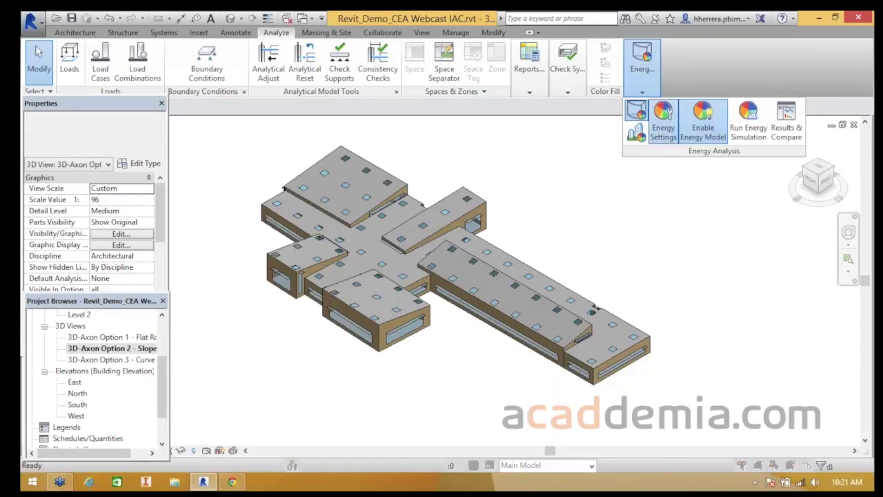
- Review the Energy Settings dialog and close it
left_click(663, 129)
scroll(234, 207, "down", 3)
scroll(234, 207, "up", 3)
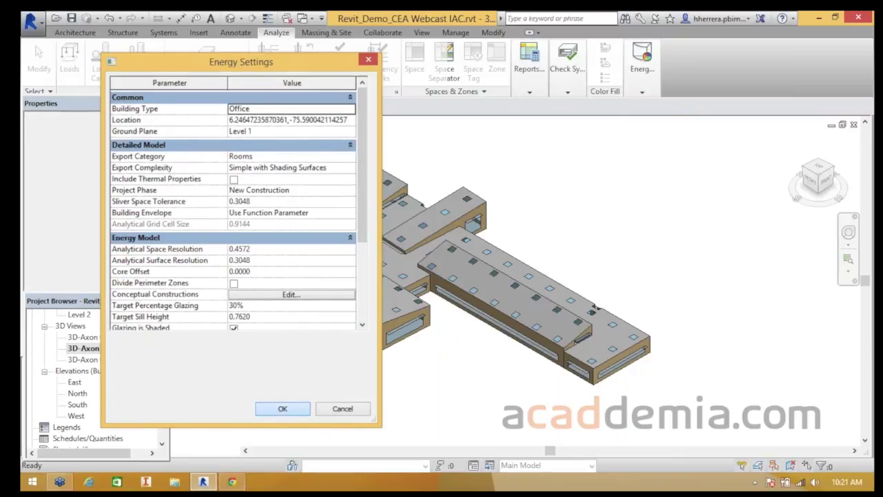
left_click(282, 408)
- Zoom out on the slope-roof energy model and begin a new energy simulation run
scroll(431, 181, "down", 1)
middle_click_drag(432, 181, 504, 232)
left_click(641, 69)
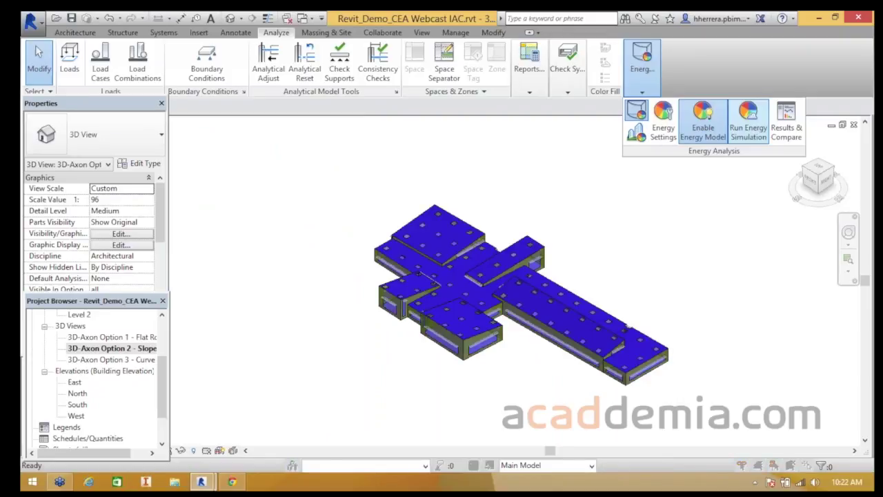
left_click(748, 120)
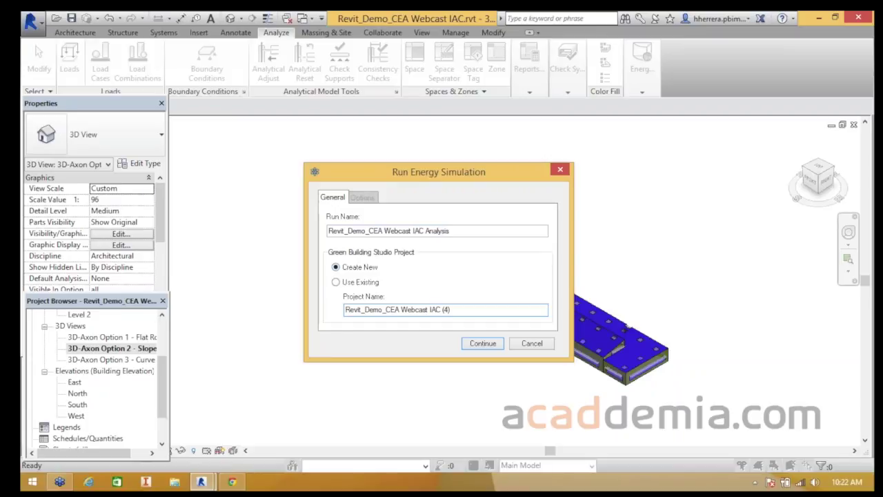
- Name the run 'Plano' under new project 'Demo Webcast' and submit the simulation
left_click_drag(450, 230, 328, 231)
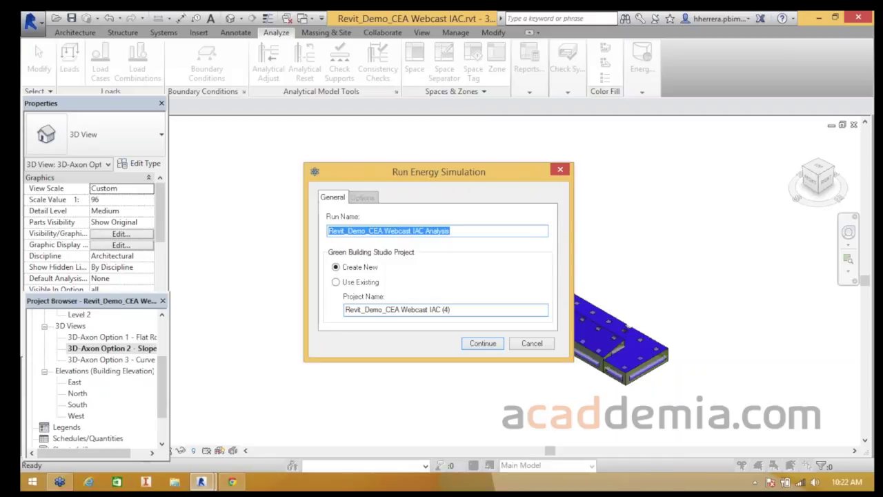
type("Plano")
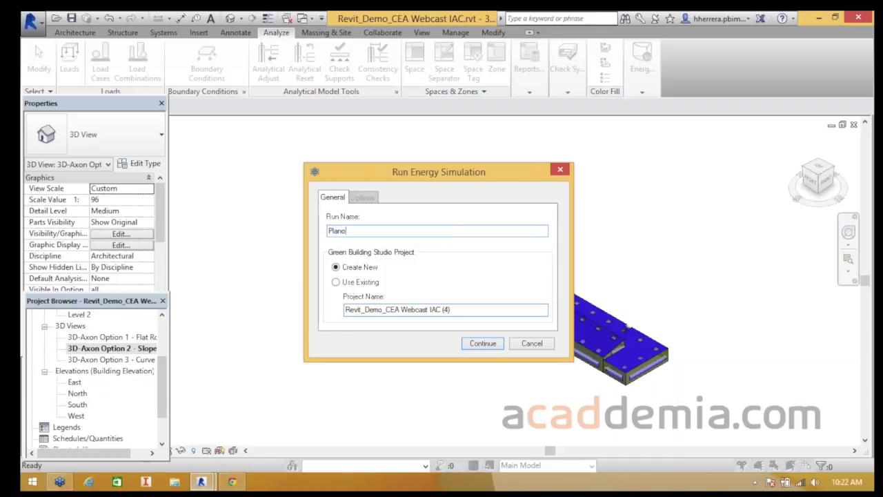
left_click_drag(451, 310, 344, 310)
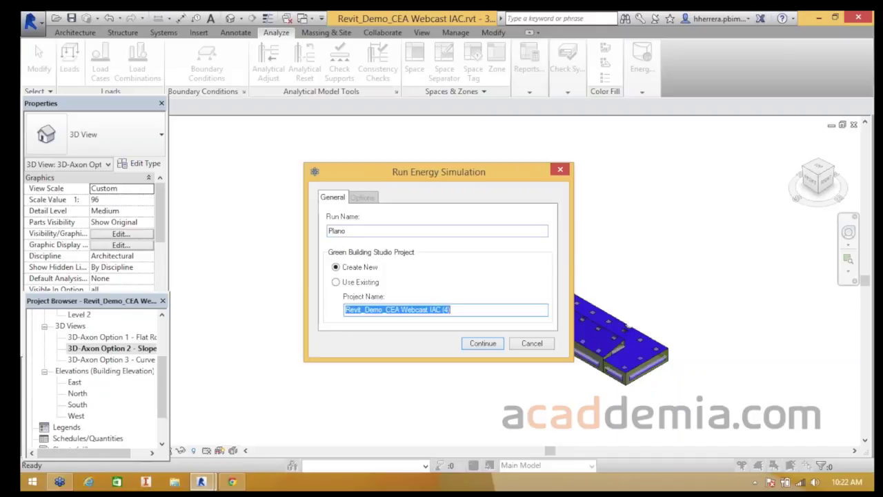
type("Demo ")
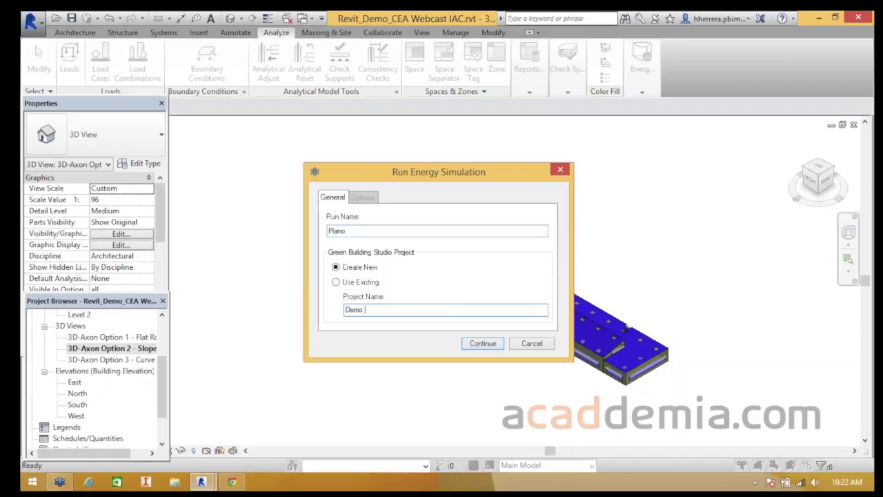
type("Webcast")
key("Return")
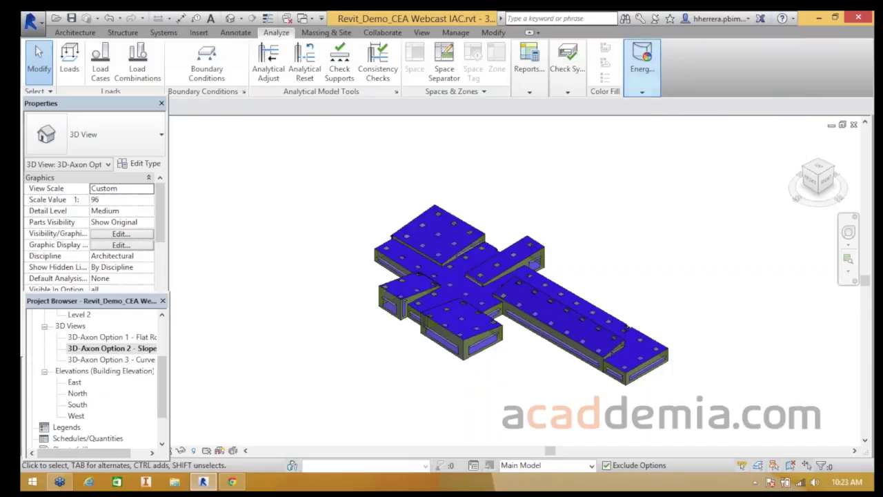
- Confirm Plano is processing in Results & Compare, then open the 3D-Axon Option 1 - Flat Roof view
mouse_move(641, 62)
left_click(703, 121)
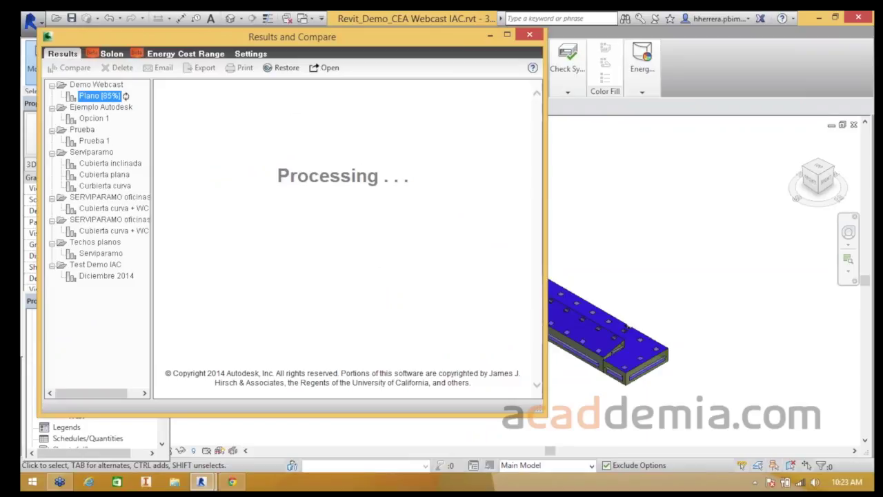
left_click_drag(292, 36, 359, 44)
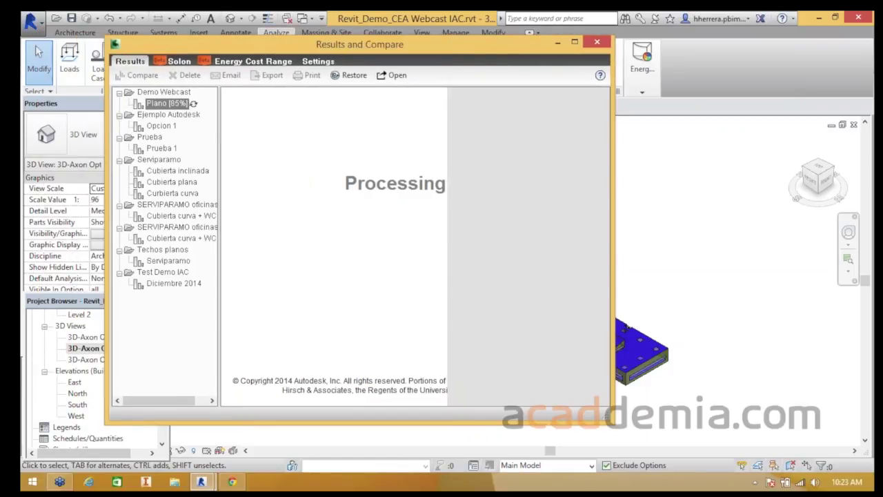
left_click(85, 338)
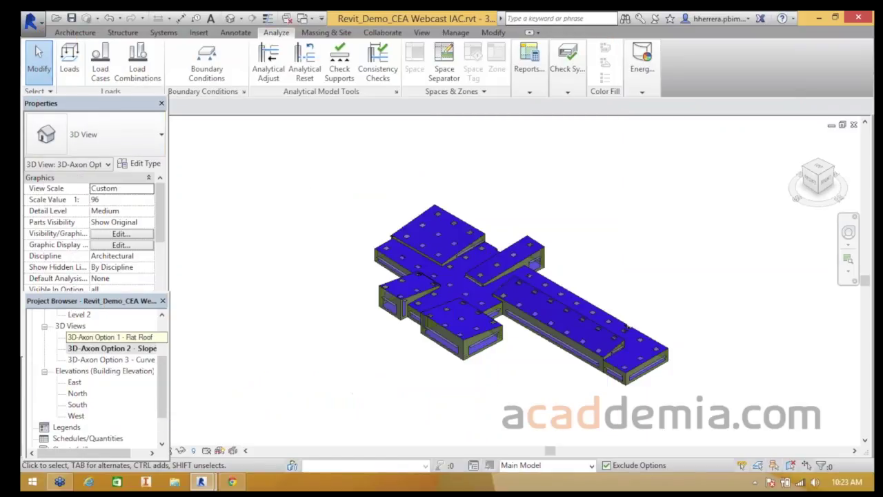
double_click(86, 338)
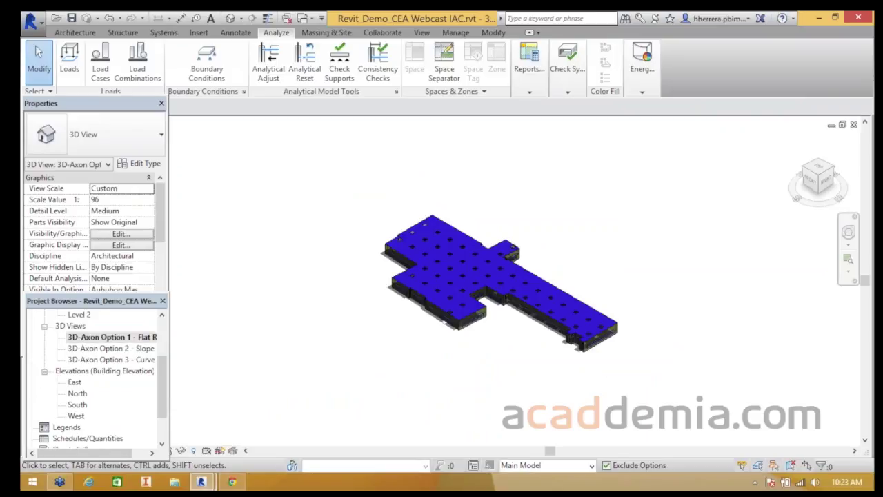
left_click(642, 69)
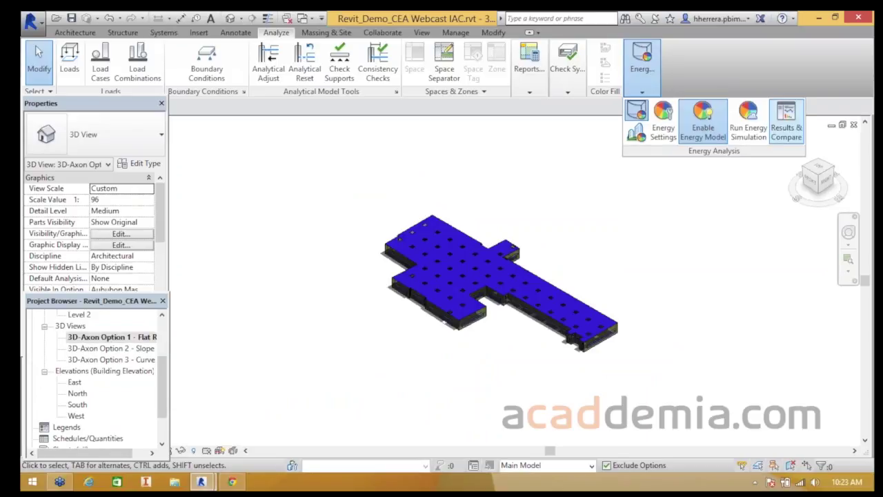
- Submit a flat-roof simulation run named 'Plano 2' in a newly created project
left_click(749, 123)
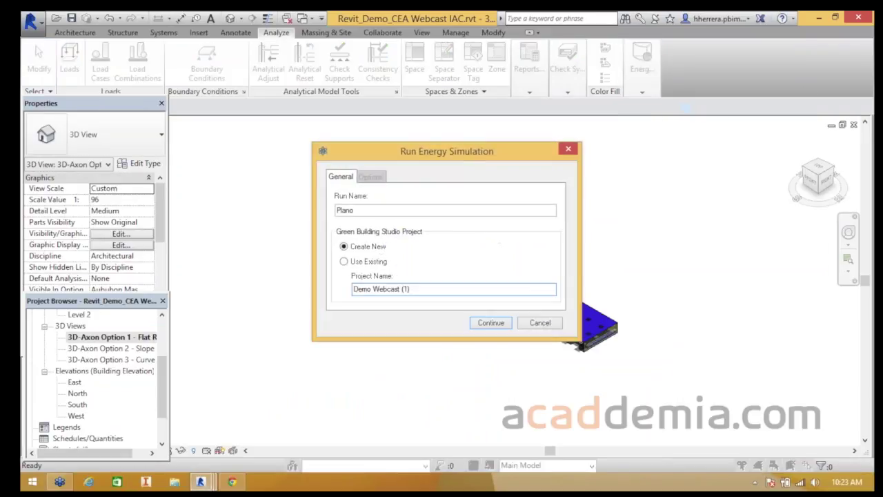
key("shift+Home")
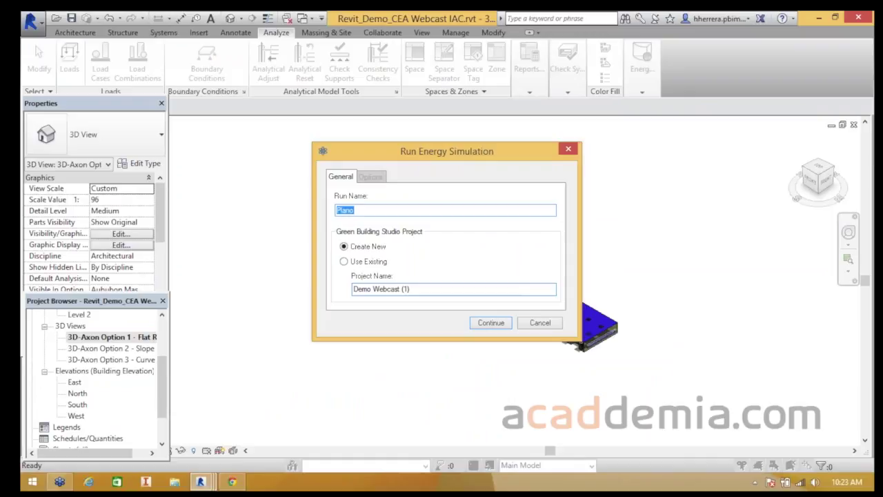
type("Plano2")
key("BackSpace")
type("2")
key("Tab")
key("Tab")
key("Return")
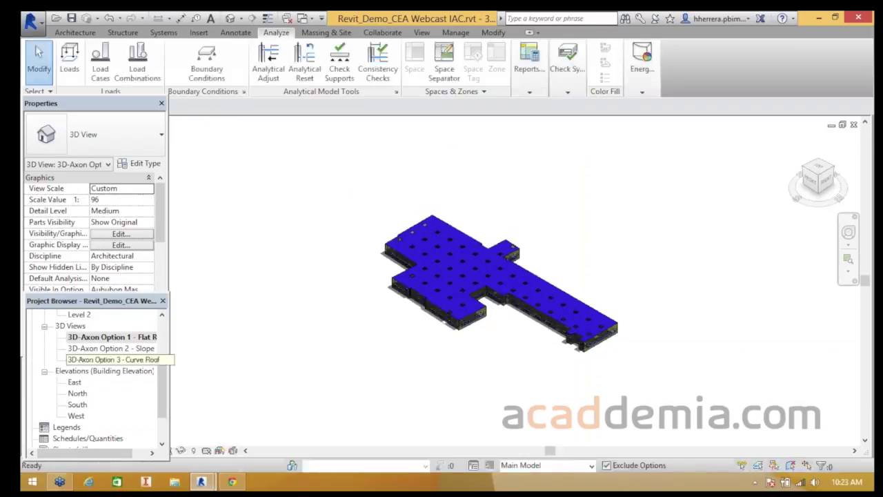
- Open the 3D-Axon Option 3 - Curve Roof view and submit a simulation run named 'Curvas'
double_click(111, 359)
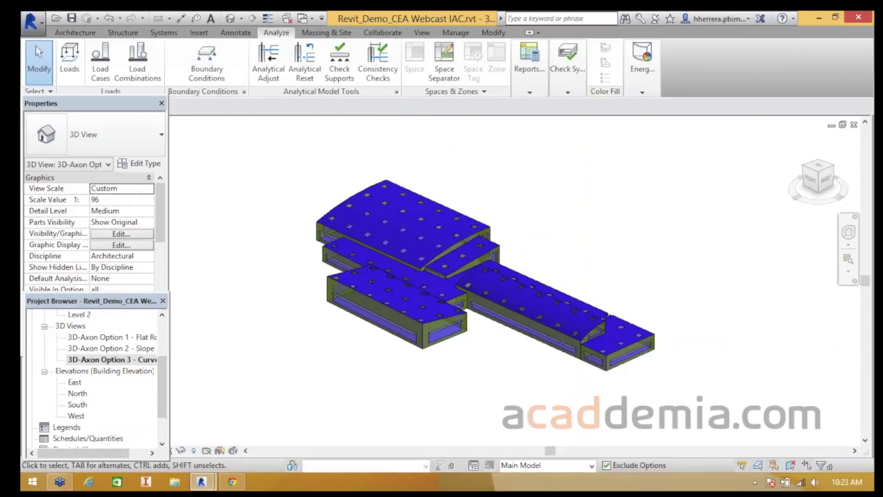
left_click(642, 66)
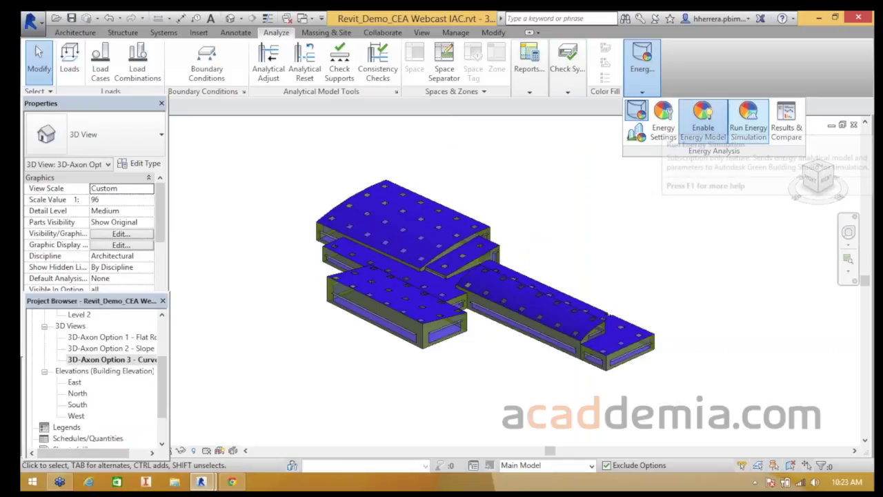
left_click(748, 124)
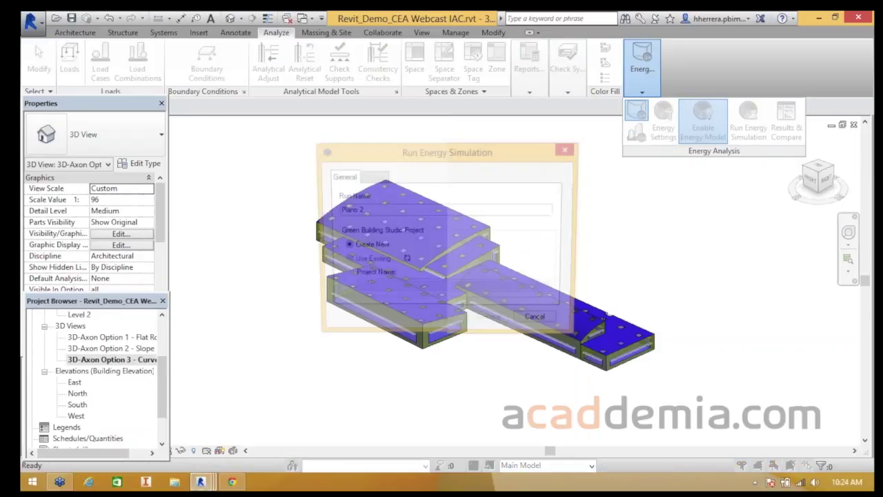
left_click_drag(361, 211, 335, 210)
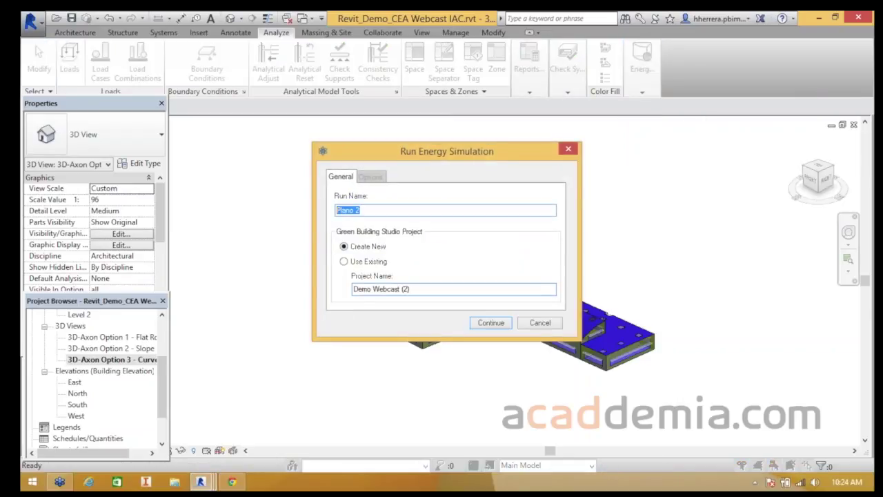
type("Curvas")
left_click(491, 322)
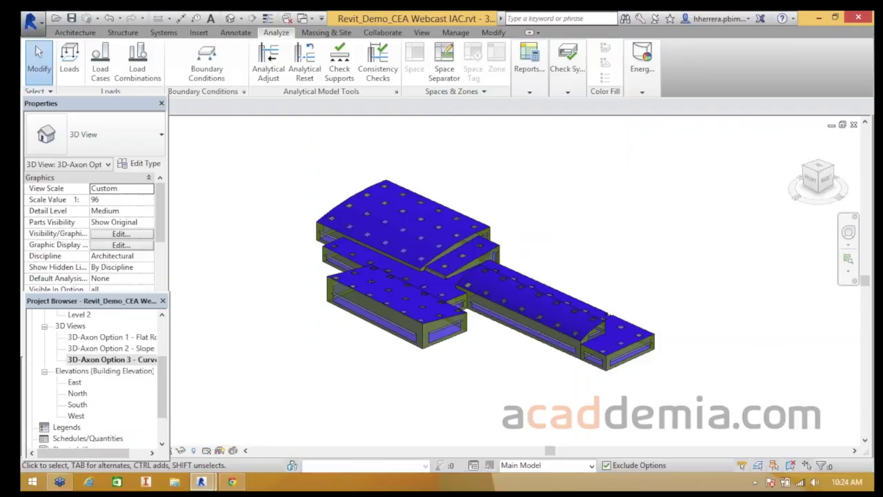
- Zoom and pan around the curved-roof energy model
scroll(276, 233, "down", 1)
middle_click_drag(275, 232, 287, 235)
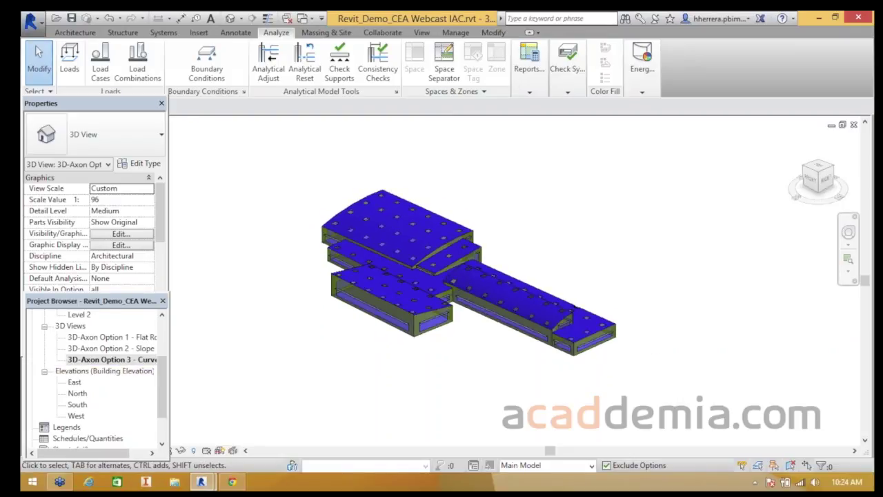
left_click_drag(162, 387, 162, 349)
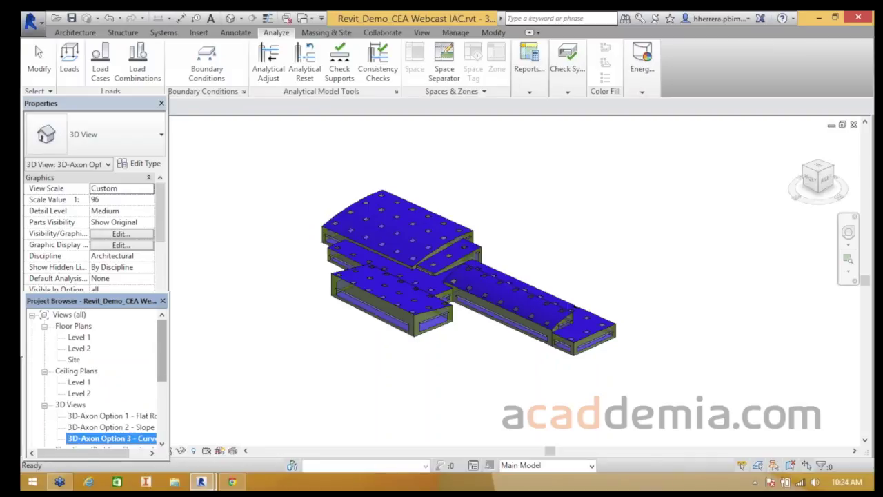
- In Results & Compare, check the Plano 2 and Curvas runs, then maximize the finished Plano report
mouse_move(641, 61)
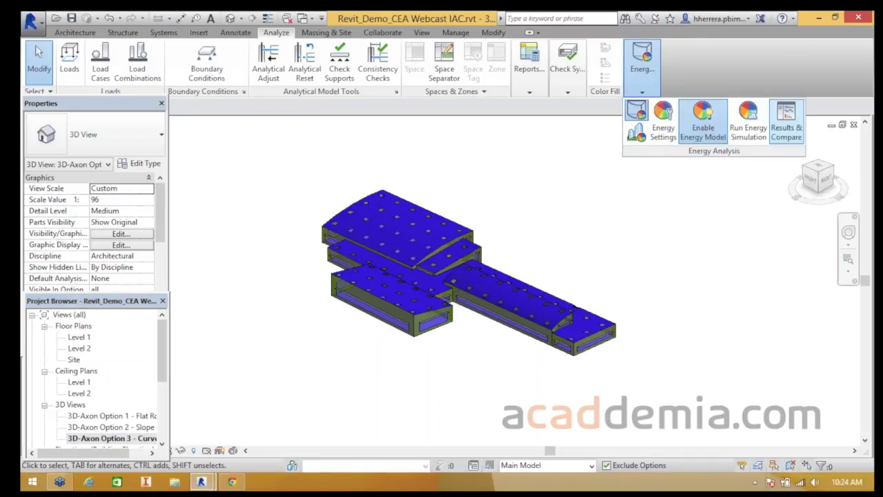
left_click(787, 121)
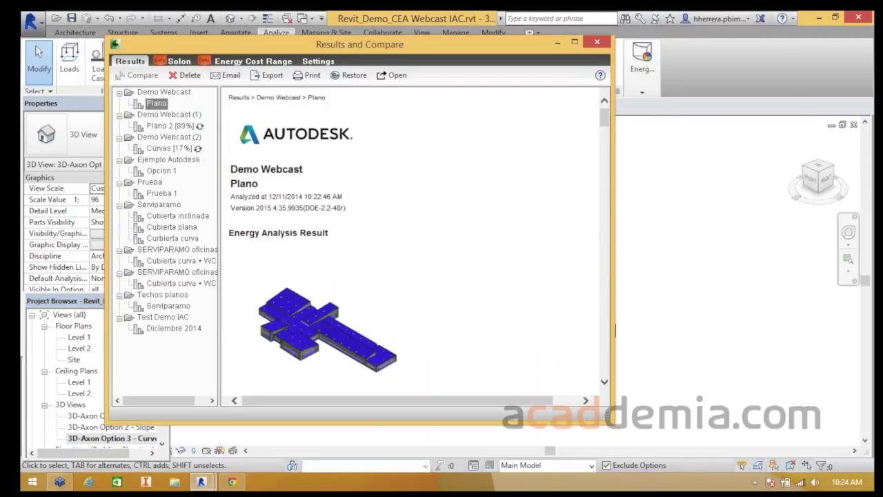
left_click(169, 126)
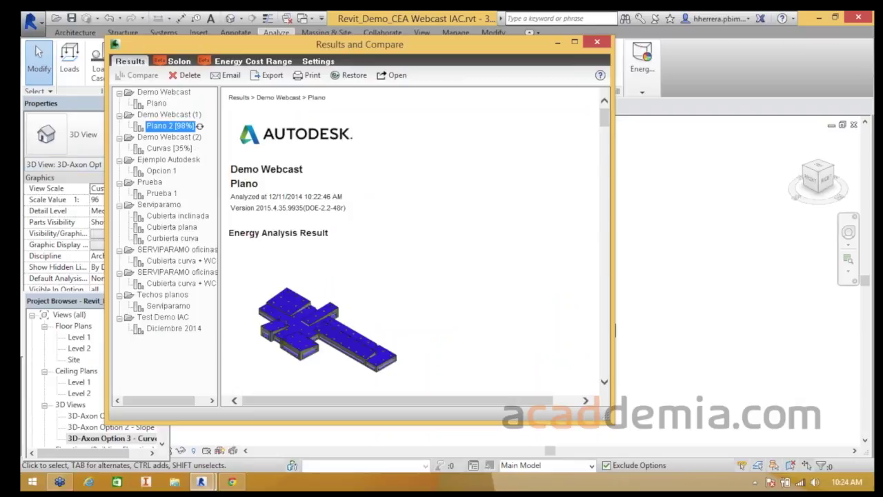
left_click(169, 137)
left_click(169, 148)
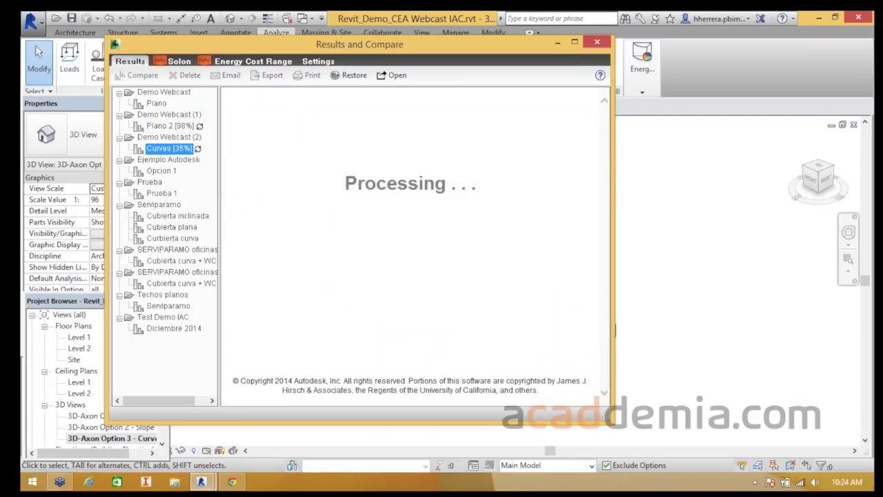
left_click(157, 104)
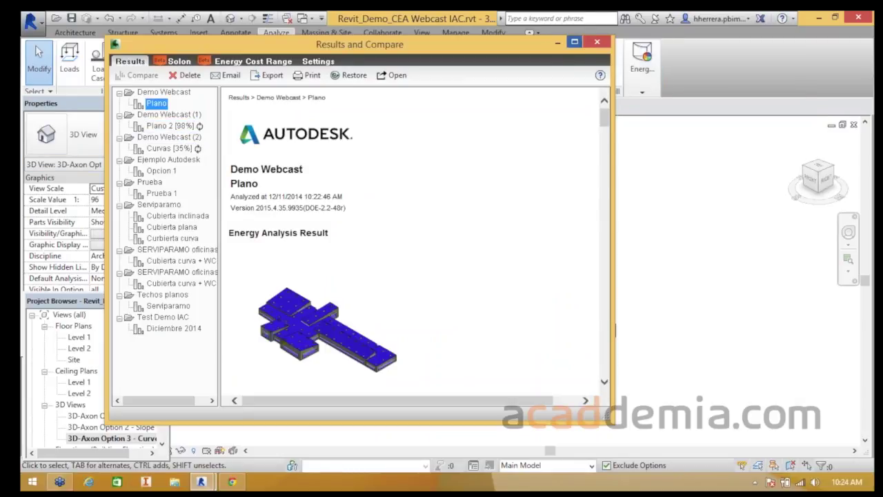
left_click(574, 42)
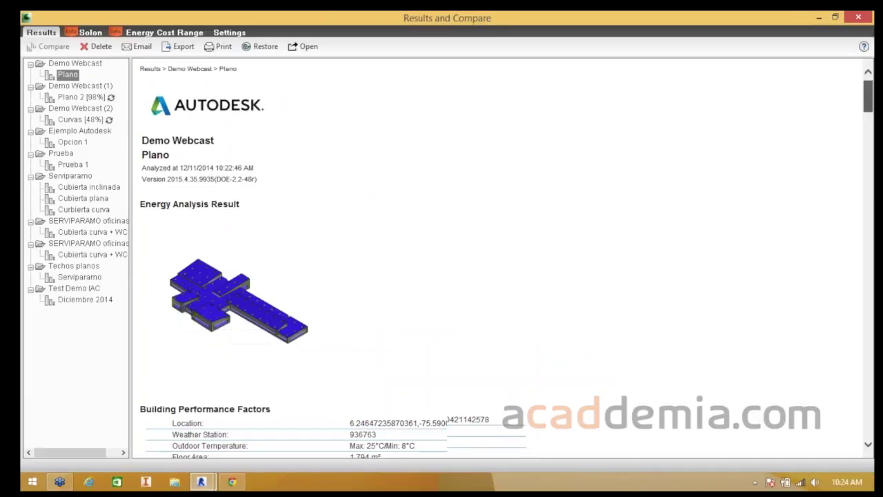
- Scroll the Plano report down to Annual Carbon Emissions, showing Net CO₂ of -20 metric tons/yr
scroll(507, 262, "down", 1)
scroll(500, 259, "down", 8)
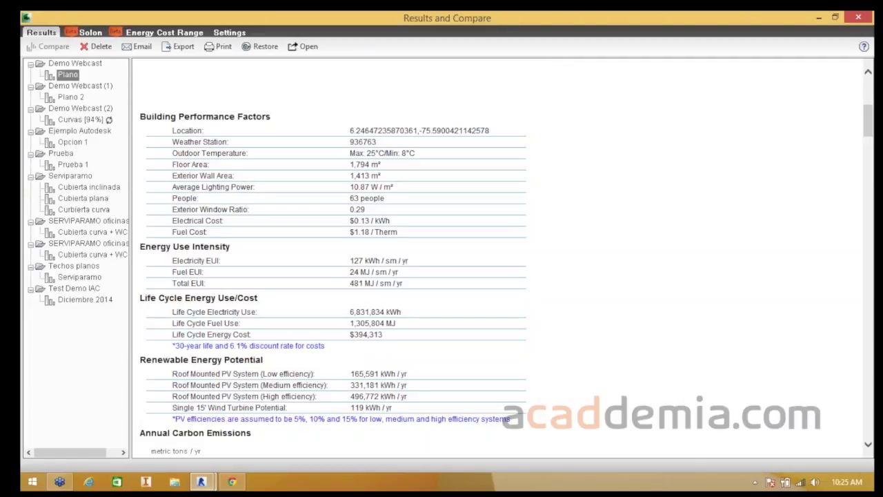
scroll(503, 276, "down", 3)
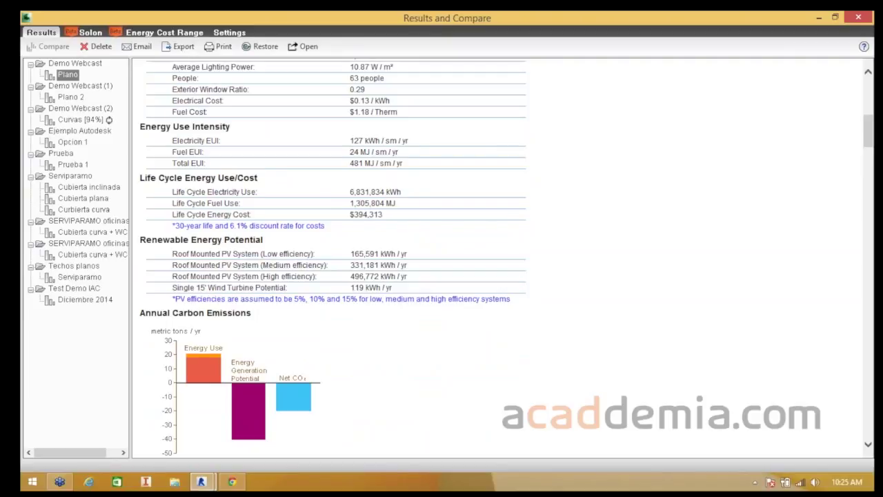
scroll(502, 258, "down", 3)
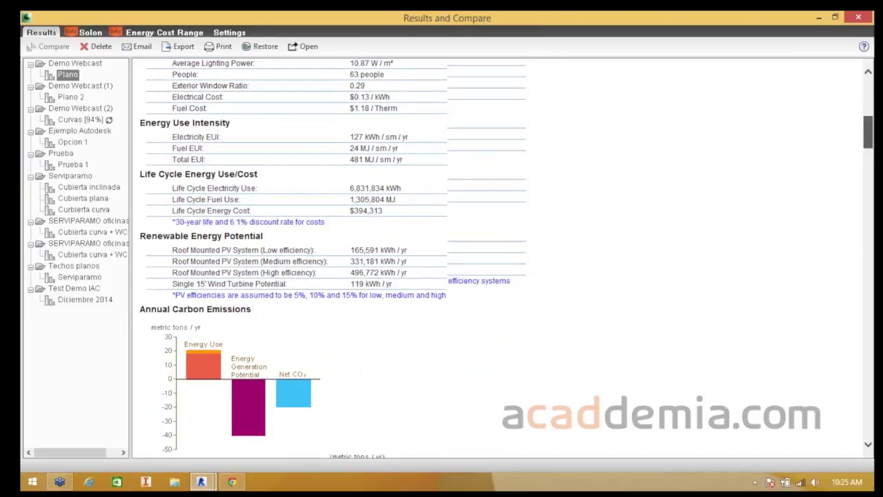
scroll(200, 200, "down", 2)
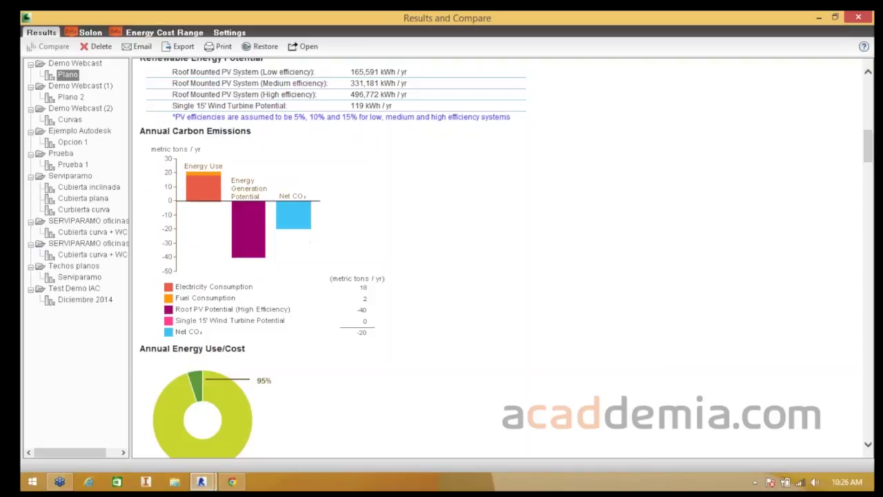
- Scroll the Plano report through Annual Energy Use/Cost and the fuel and electricity breakdown charts
scroll(500, 259, "down", 3)
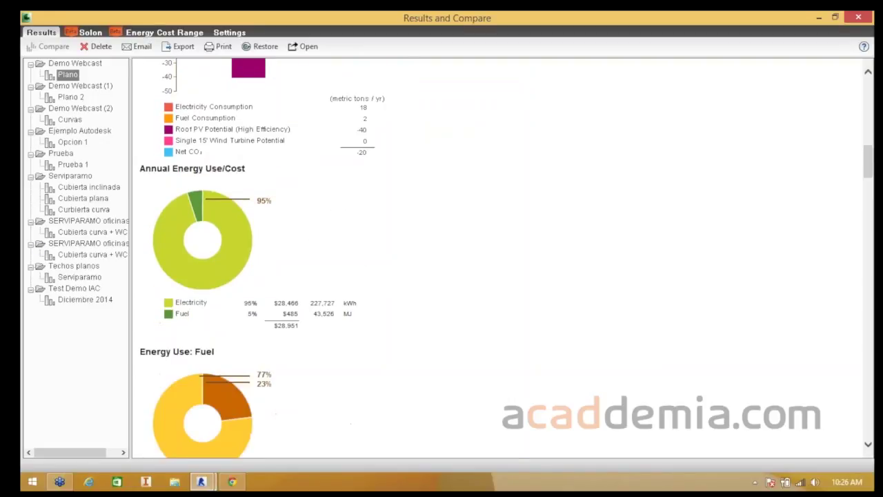
scroll(172, 155, "down", 1)
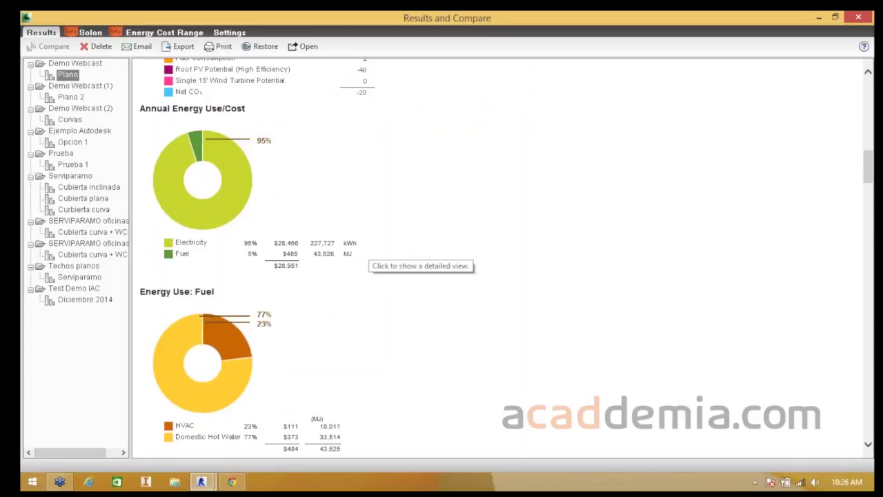
scroll(366, 255, "down", 3)
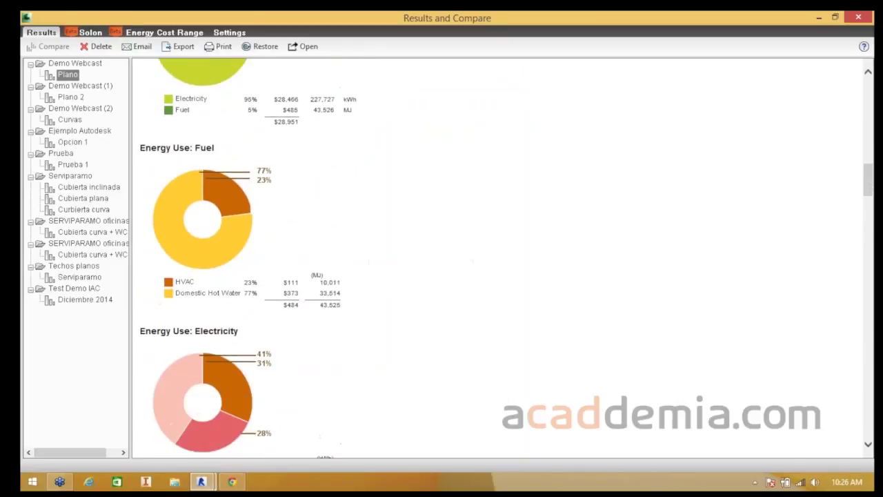
scroll(365, 259, "down", 1)
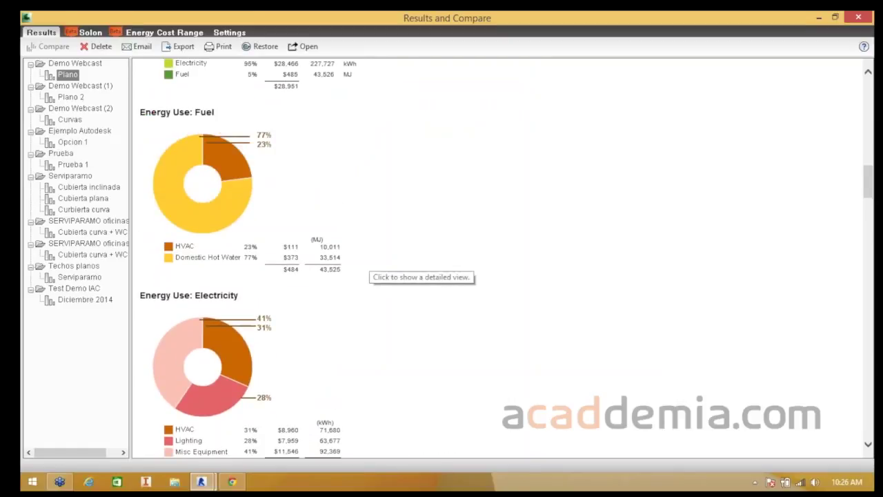
scroll(365, 262, "up", 4)
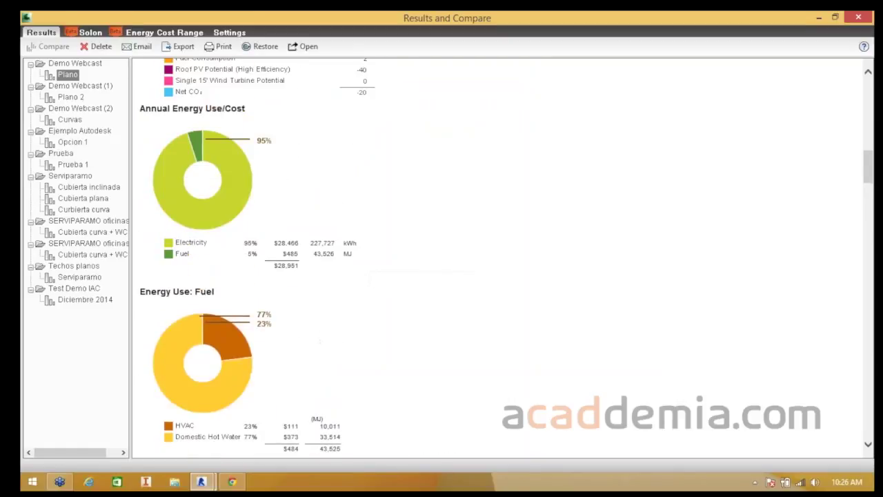
scroll(276, 179, "down", 2)
scroll(276, 179, "down", 2)
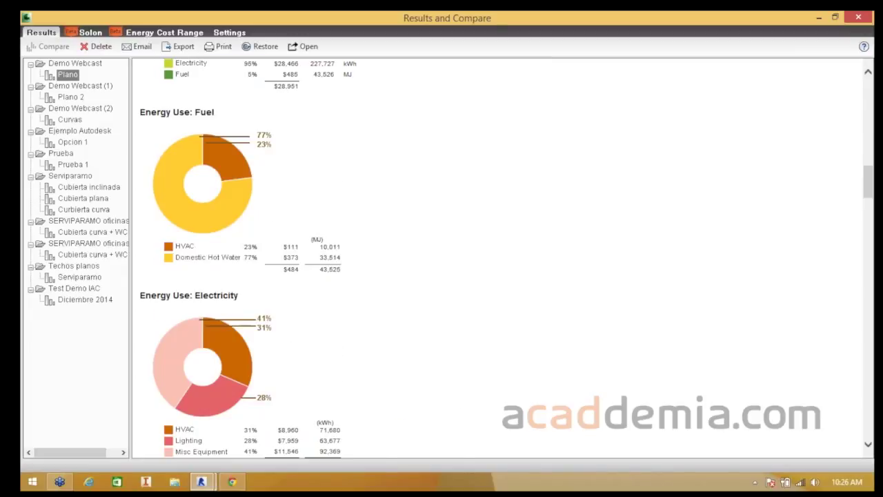
scroll(497, 255, "down", 3)
scroll(240, 191, "down", 1)
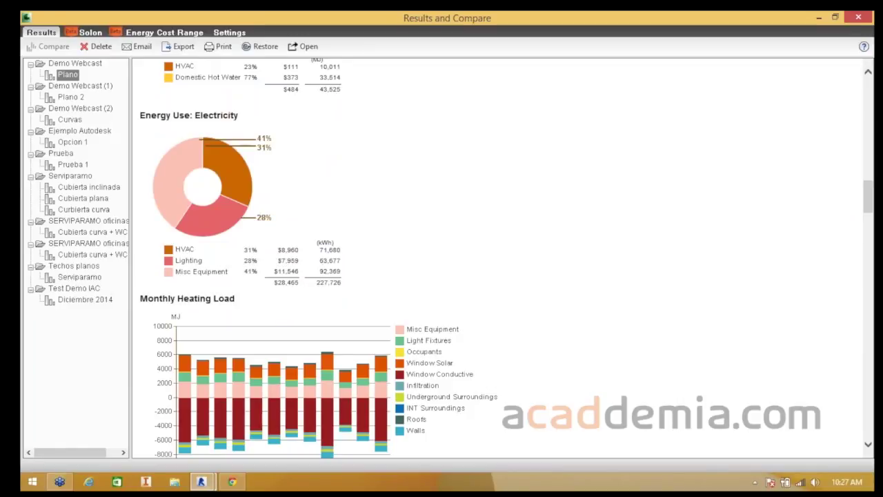
- Scroll past the monthly heating, cooling, fuel, electricity and peak demand charts to the Annual Wind Rose
scroll(496, 255, "down", 5)
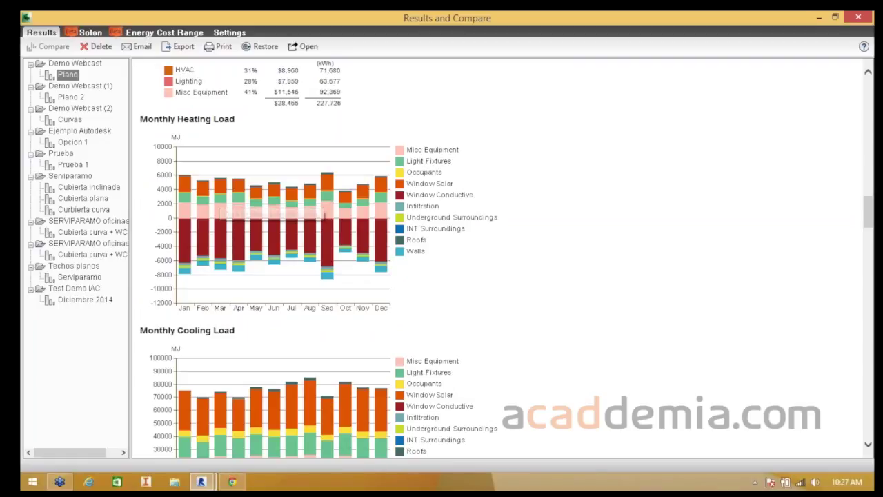
scroll(264, 195, "down", 3)
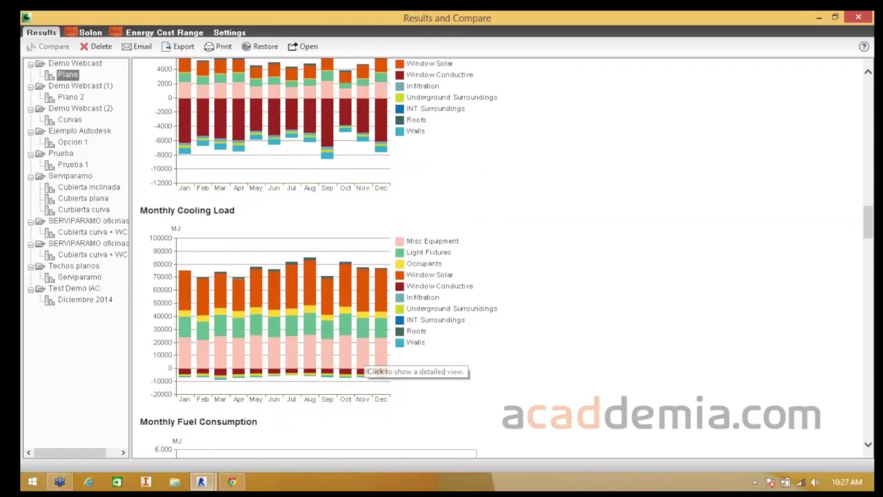
scroll(363, 367, "up", 2)
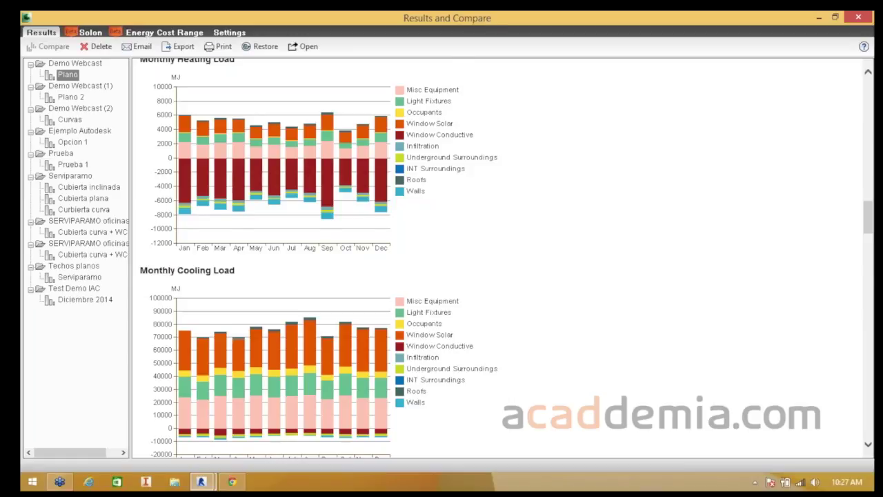
scroll(493, 168, "down", 5)
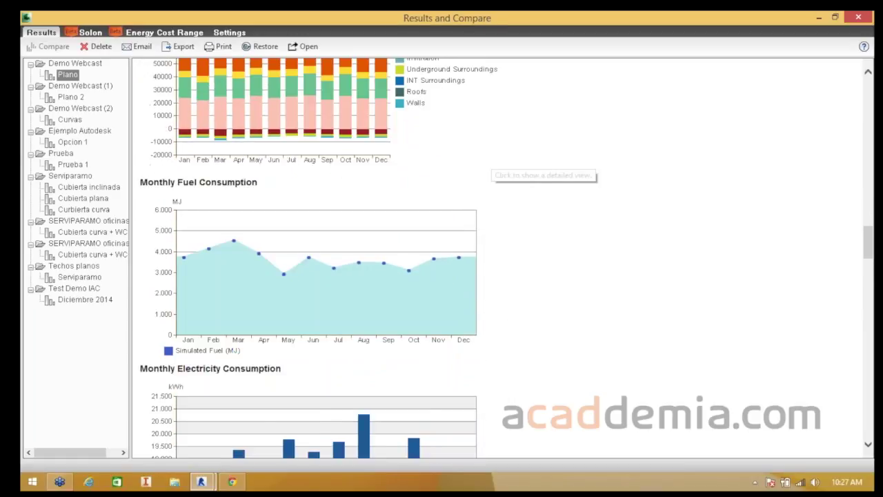
scroll(308, 258, "down", 1)
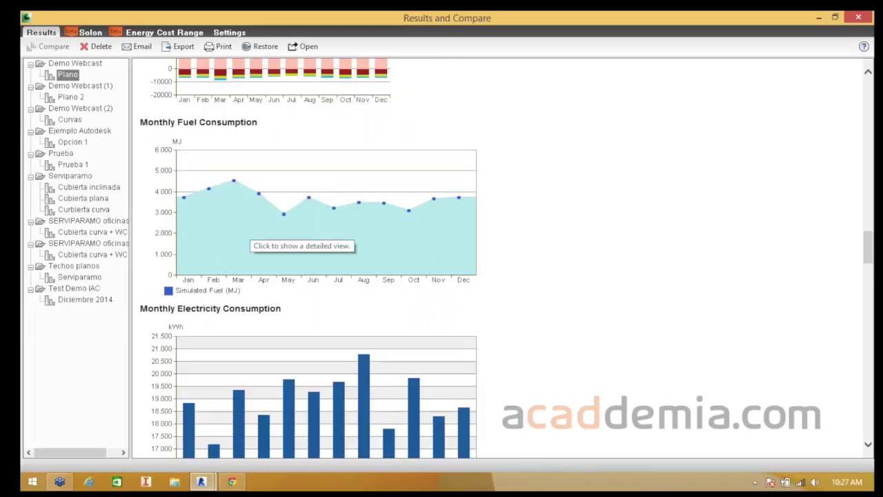
scroll(301, 241, "down", 2)
scroll(309, 258, "down", 3)
scroll(308, 258, "up", 4)
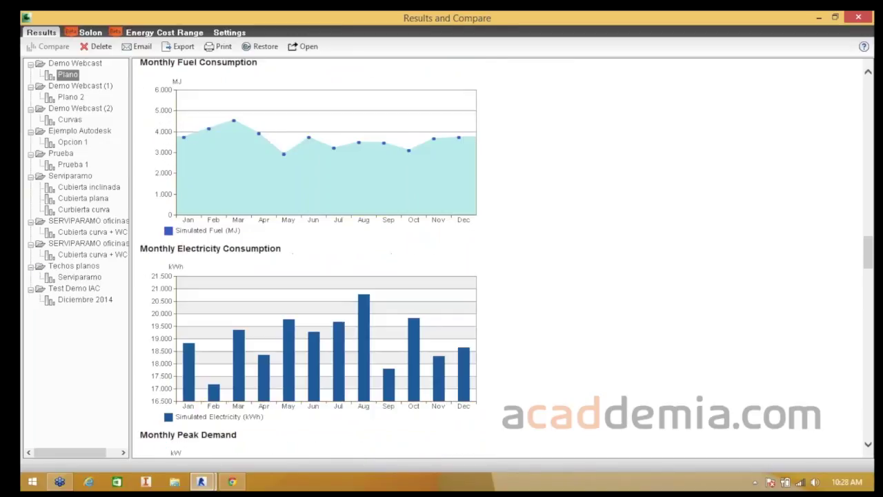
scroll(309, 258, "down", 1)
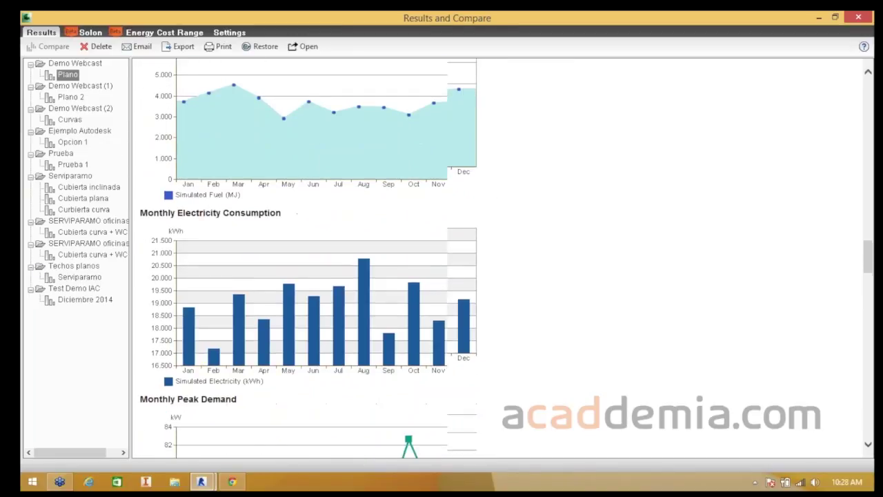
scroll(308, 258, "down", 10)
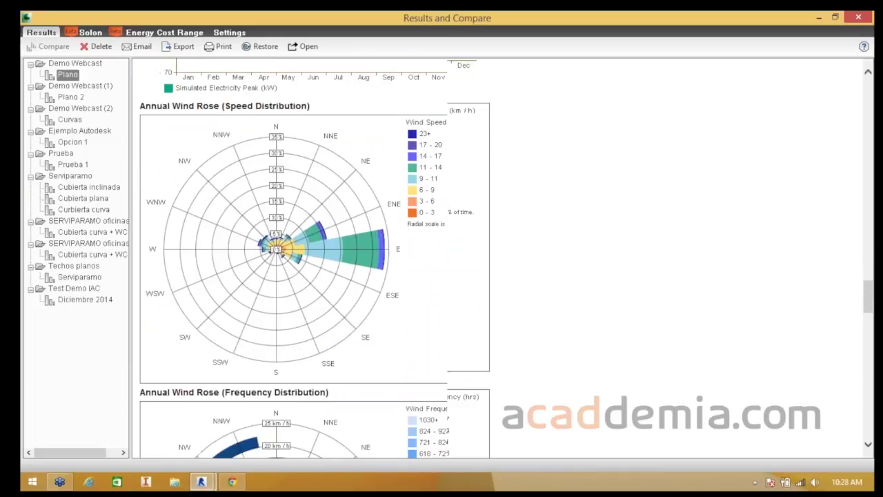
- Scroll to the end of the Plano report, then switch to the Solon dashboard for Opcion 1
scroll(215, 139, "down", 1)
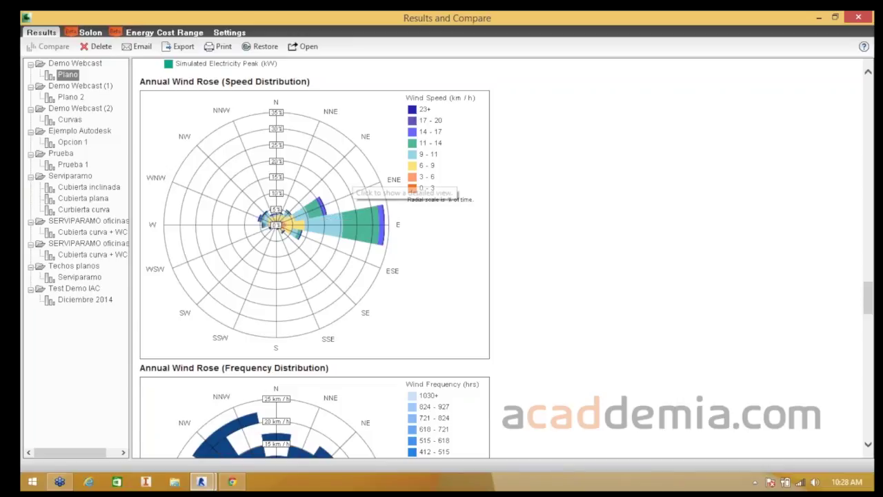
scroll(456, 186, "down", 3)
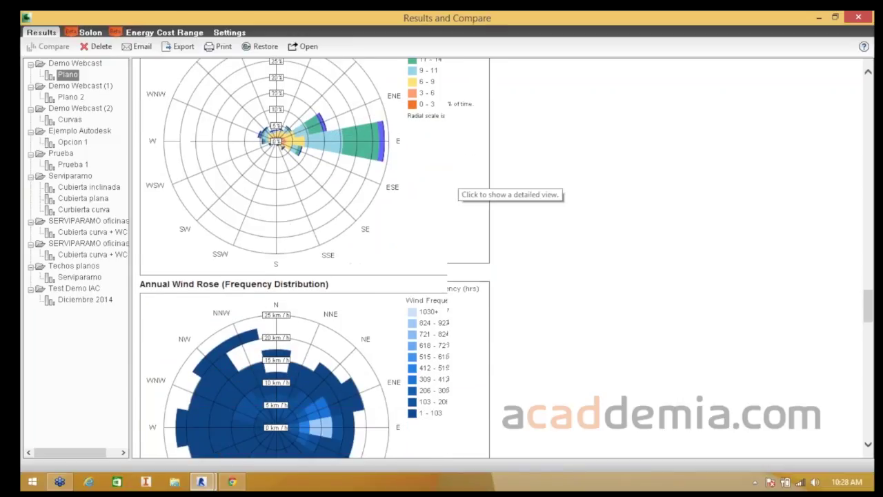
scroll(345, 217, "down", 10)
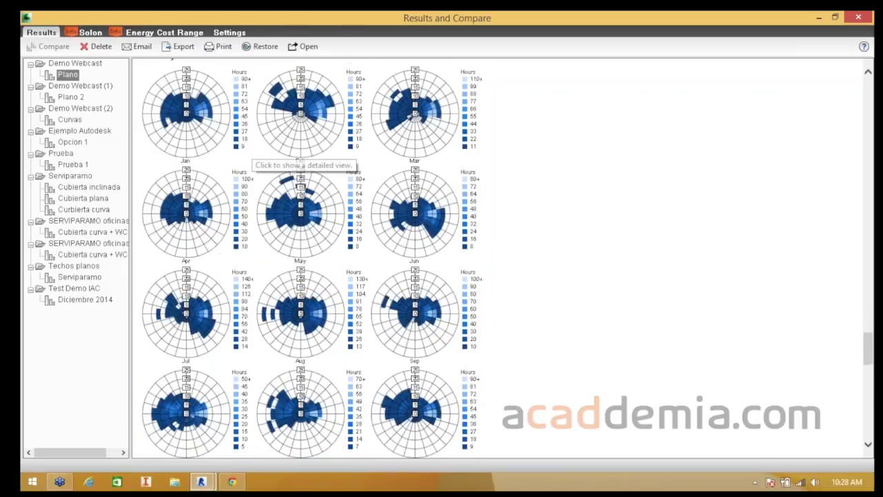
scroll(310, 258, "down", 9)
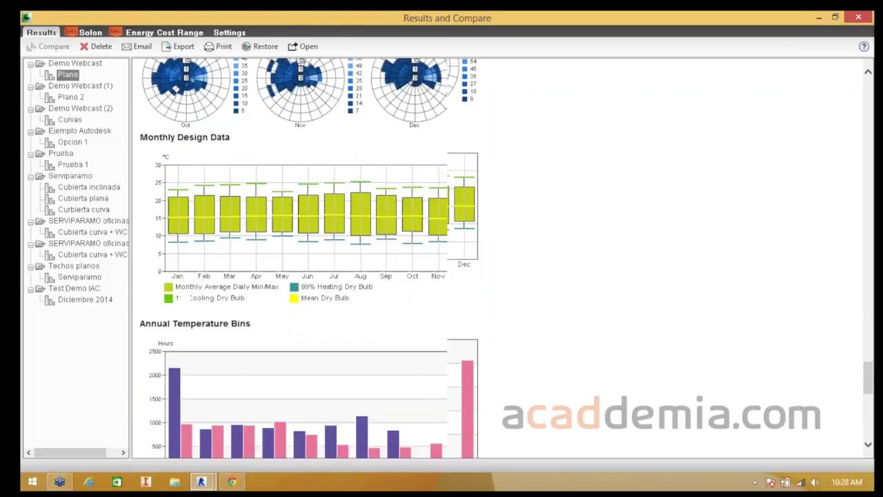
scroll(309, 257, "down", 1)
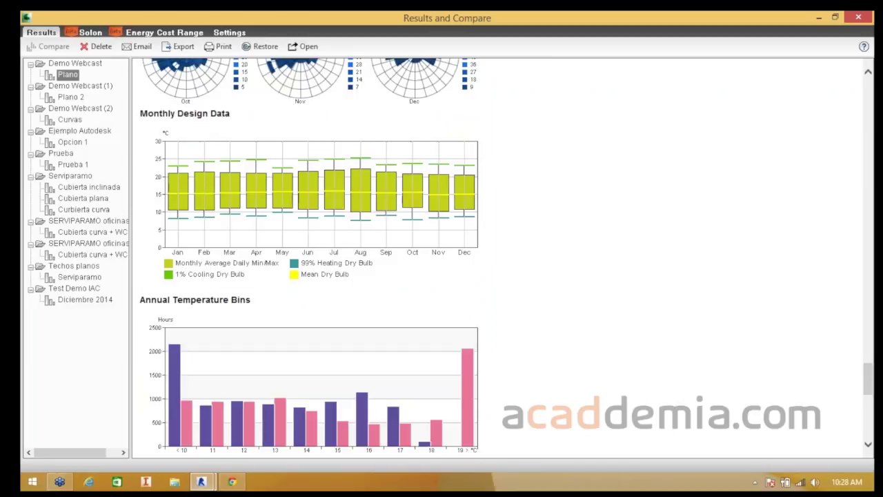
scroll(311, 258, "down", 5)
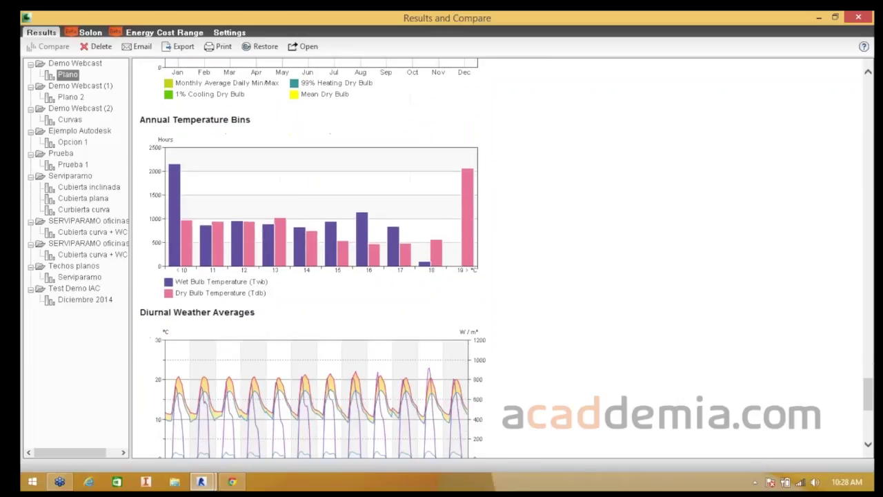
scroll(311, 258, "down", 5)
scroll(310, 258, "down", 4)
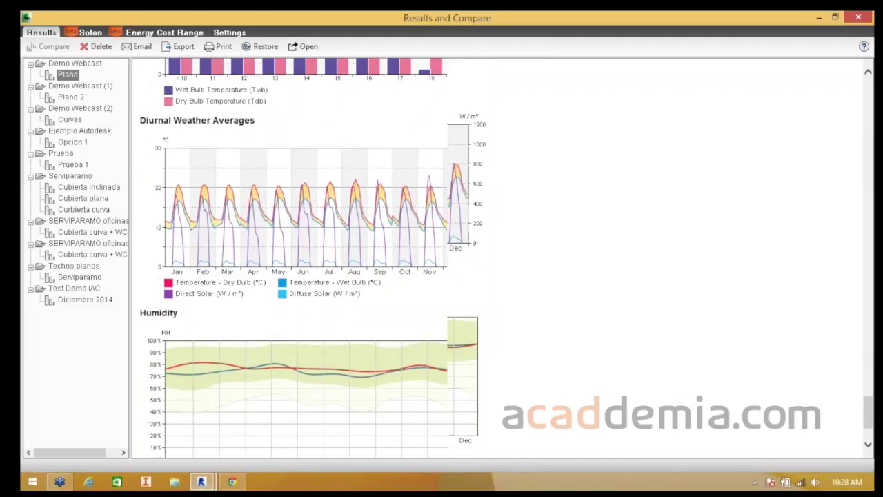
scroll(311, 258, "up", 12)
scroll(311, 258, "up", 15)
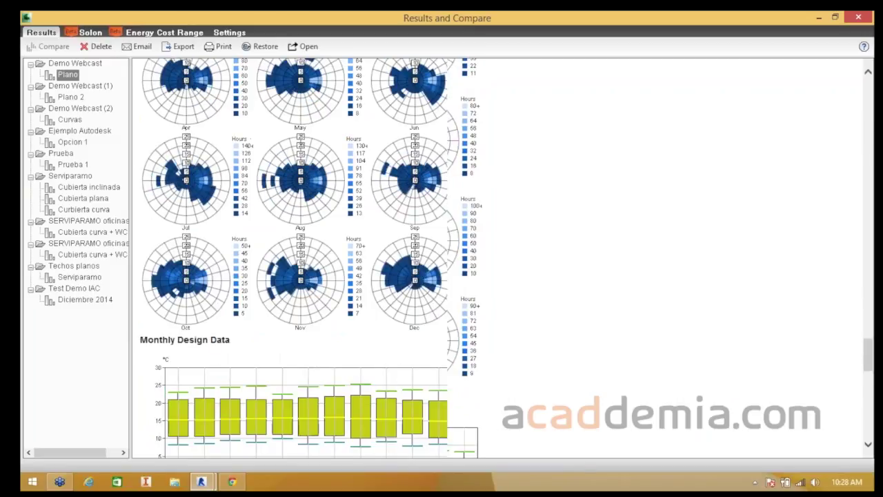
left_click(90, 32)
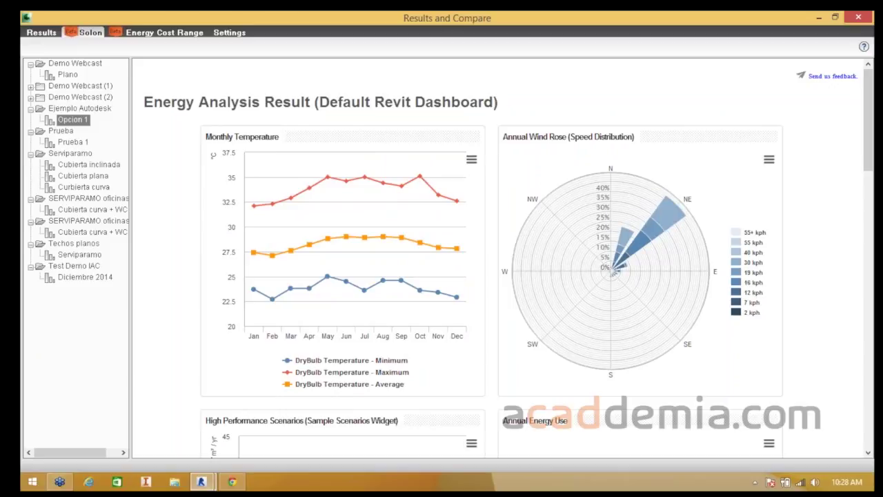
- Look over the Solon dashboard charts, then return to the Plano run's standard results report
scroll(624, 262, "down", 1)
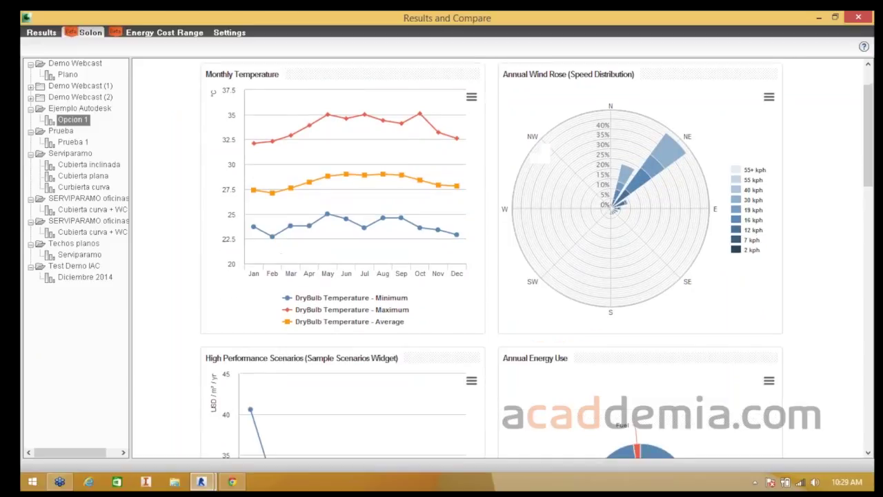
scroll(540, 152, "down", 3)
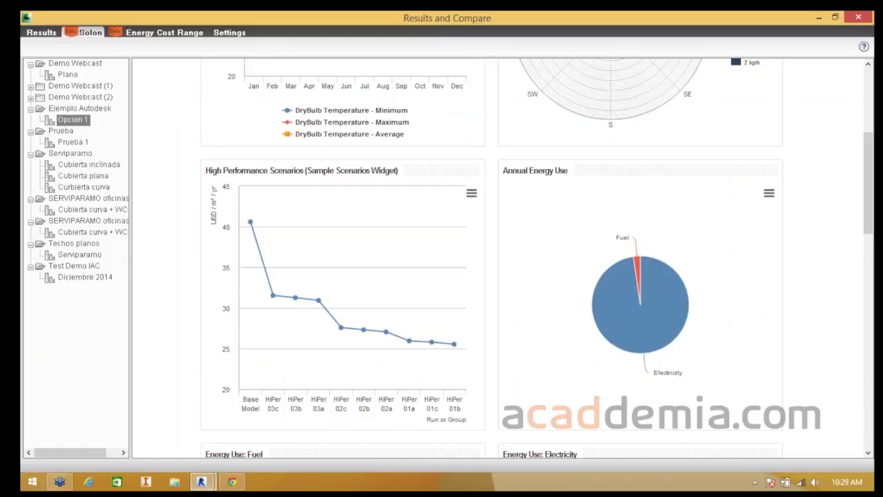
scroll(497, 262, "down", 10)
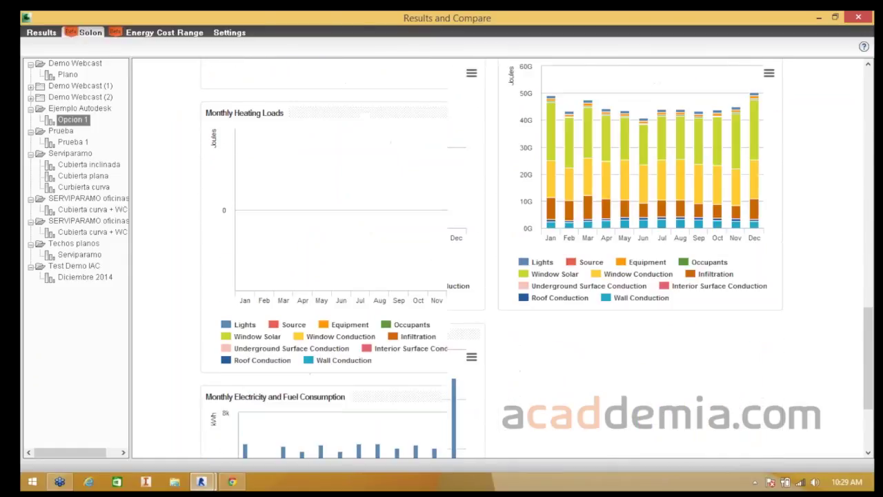
scroll(497, 262, "down", 3)
scroll(496, 262, "up", 5)
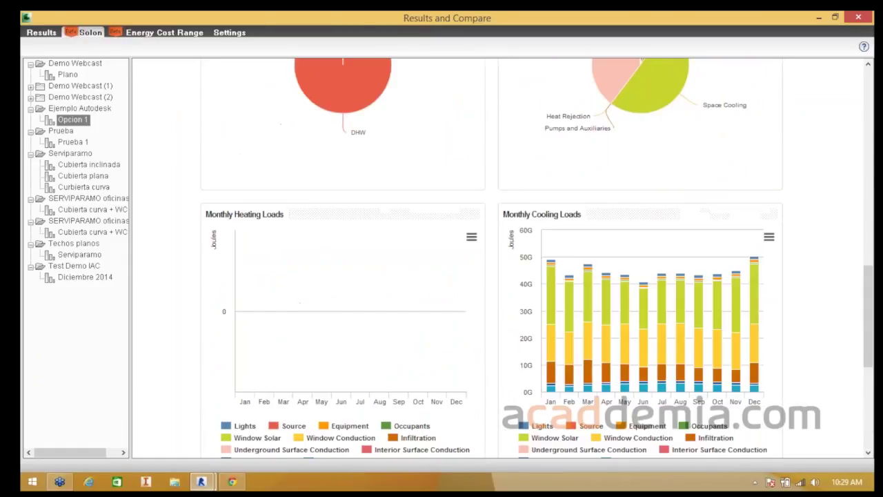
scroll(614, 359, "up", 5)
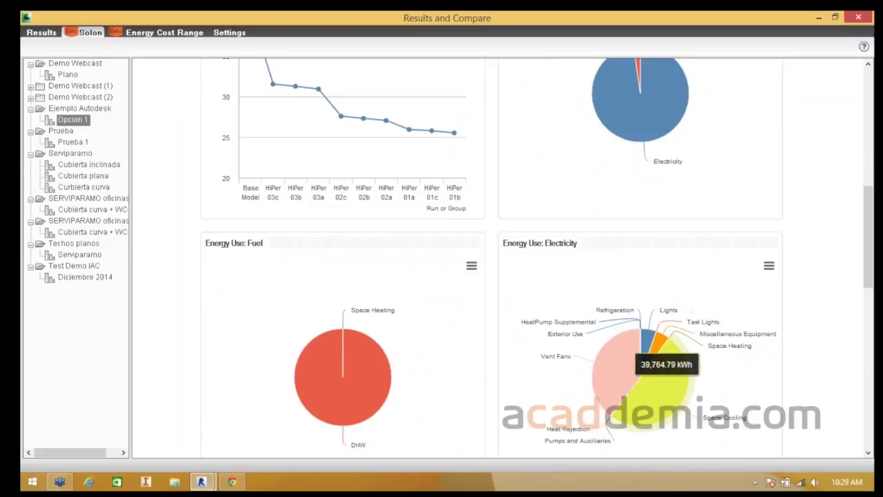
left_click(42, 32)
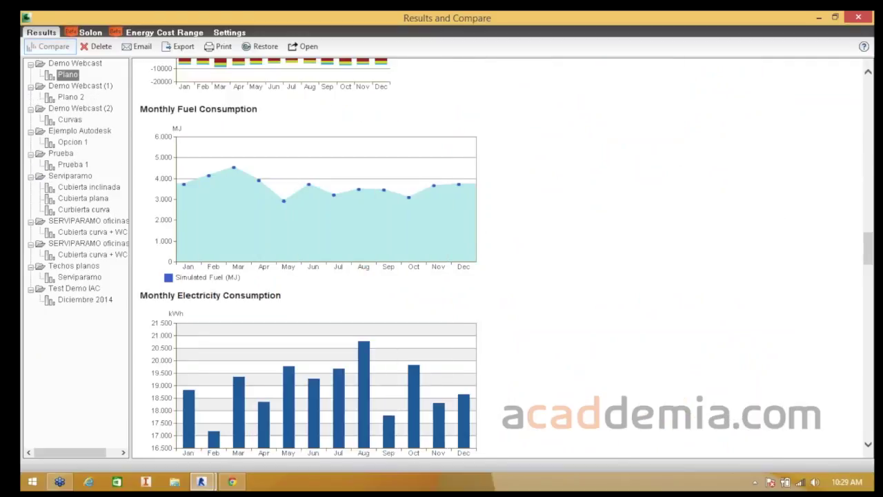
- Select the Plano 2 and Curvas runs and generate their compare report
scroll(497, 258, "up", 15)
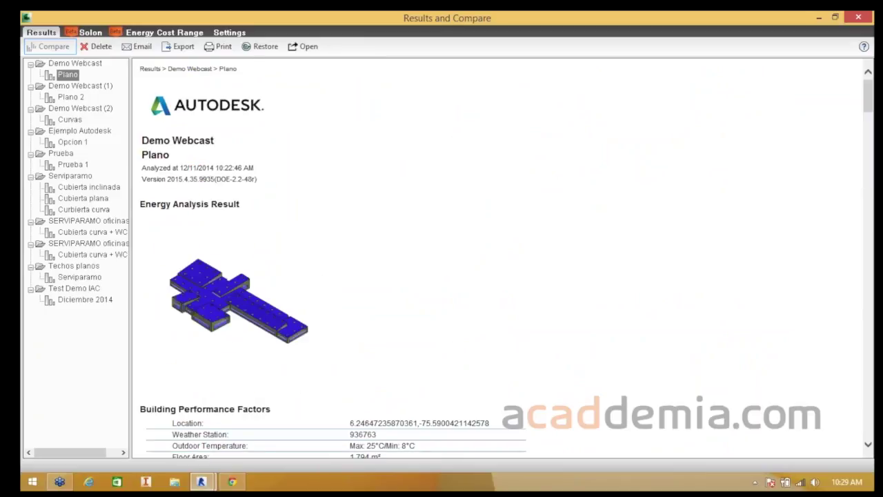
left_click(71, 98, "ctrl")
left_click(69, 120, "ctrl")
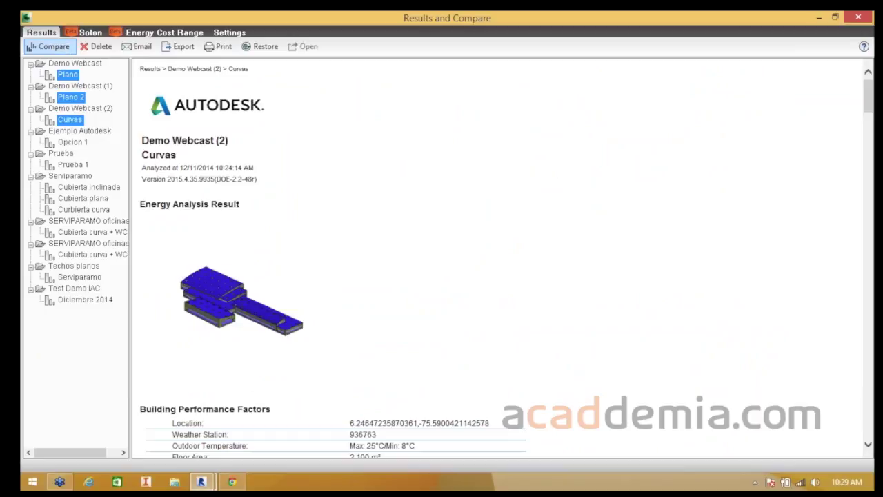
left_click(48, 46)
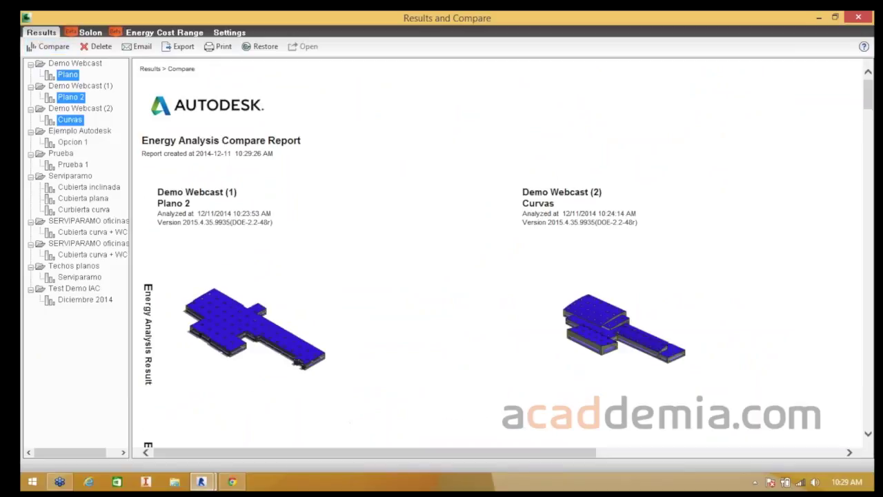
- Read through the Energy Analysis Compare Report, then close the Results and Compare window
left_click_drag(374, 452, 459, 452)
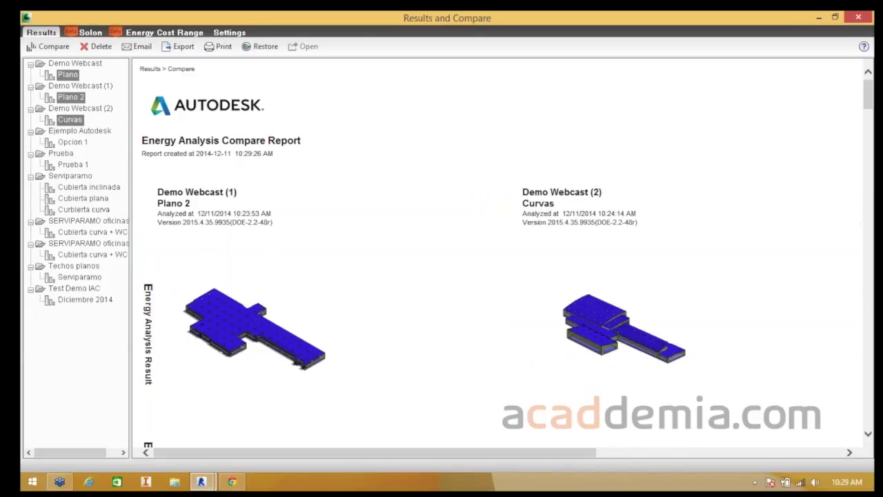
scroll(497, 256, "down", 5)
scroll(497, 255, "down", 1)
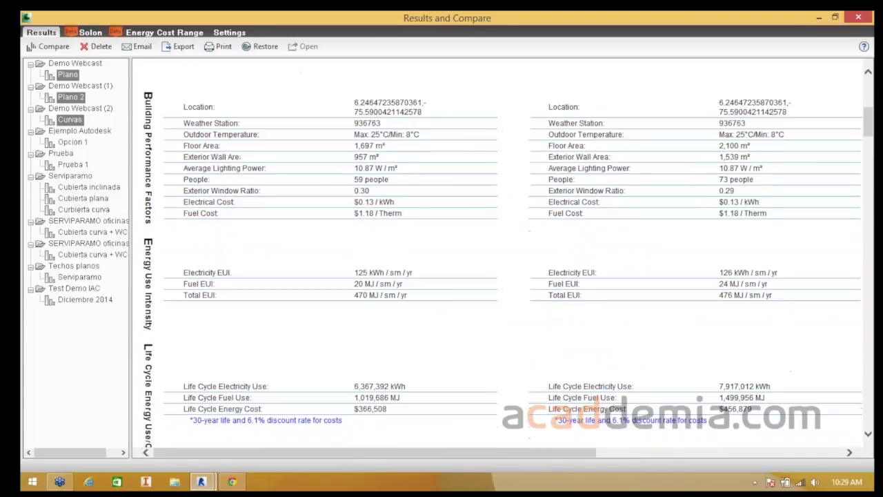
scroll(497, 256, "down", 2)
scroll(386, 269, "down", 8)
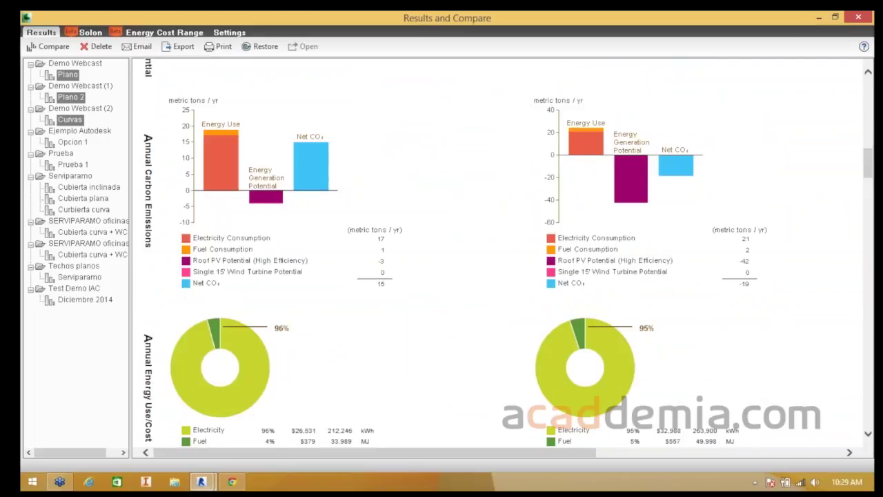
mouse_move(374, 452)
left_mouse_down()
mouse_move(571, 453)
mouse_move(375, 453)
left_mouse_up()
scroll(297, 203, "down", 2)
scroll(297, 207, "down", 10)
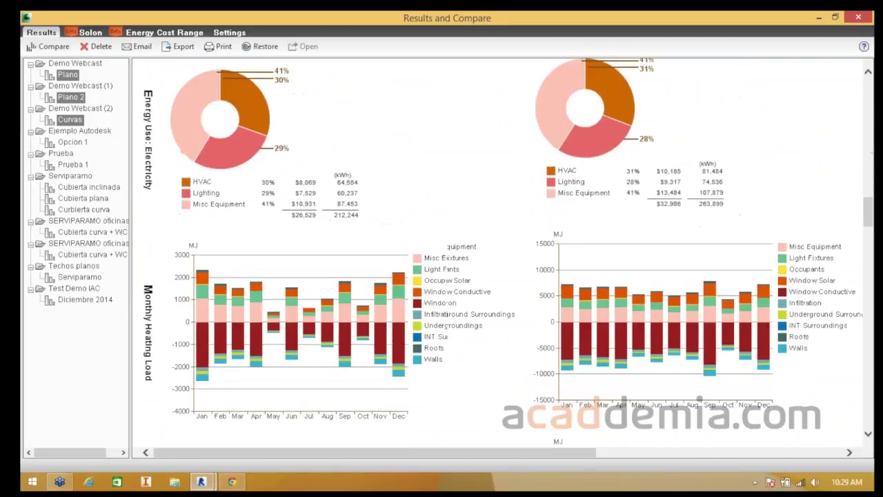
scroll(496, 255, "down", 3)
scroll(497, 255, "up", 6)
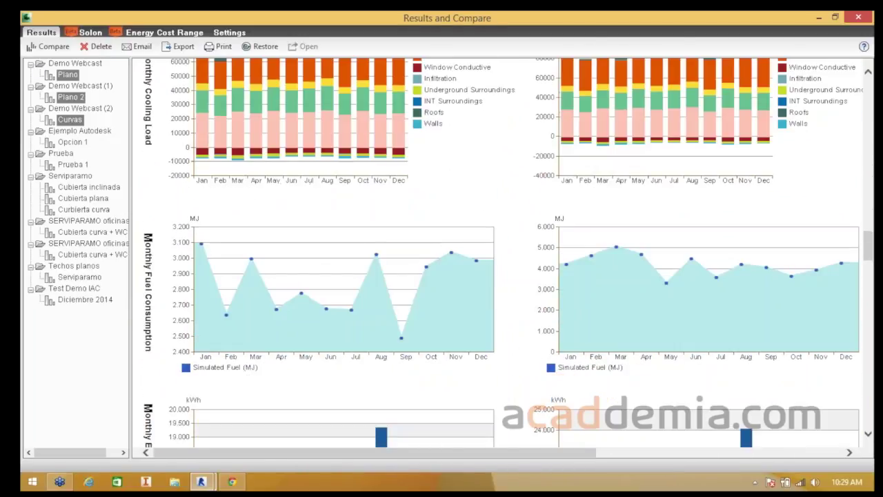
scroll(497, 255, "up", 1)
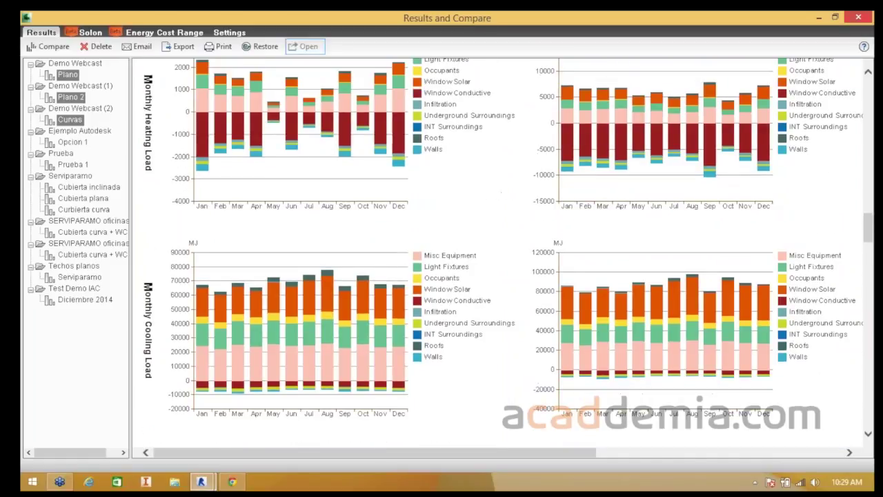
scroll(448, 186, "up", 1)
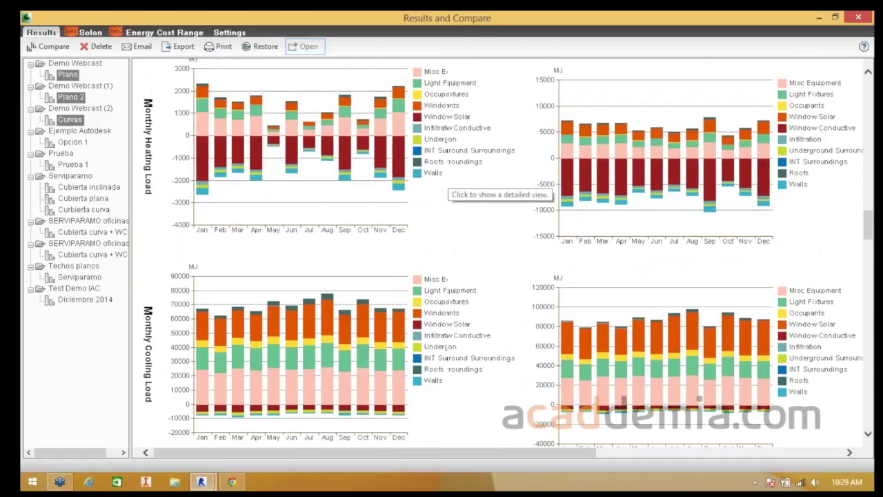
scroll(448, 186, "up", 10)
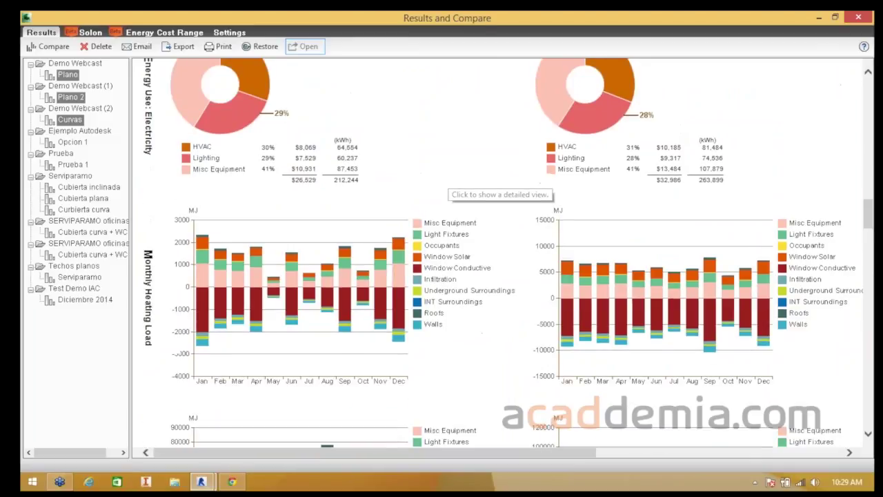
scroll(497, 255, "up", 10)
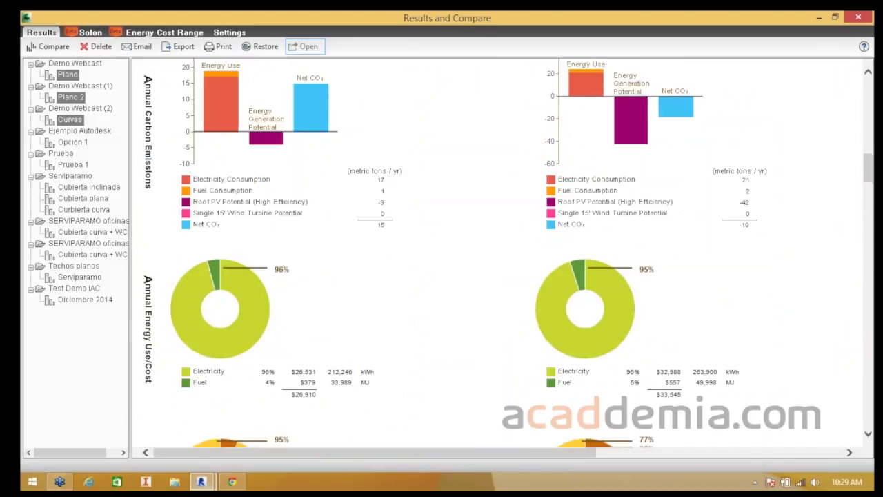
scroll(497, 255, "up", 10)
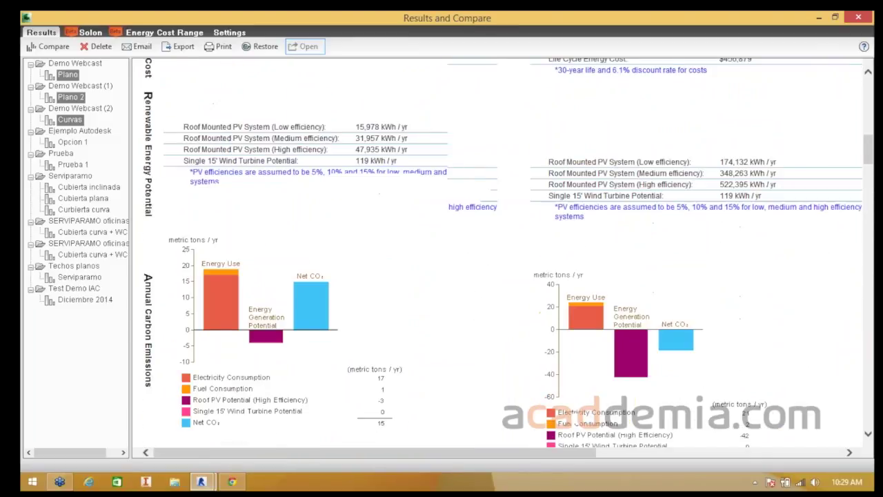
scroll(497, 256, "up", 5)
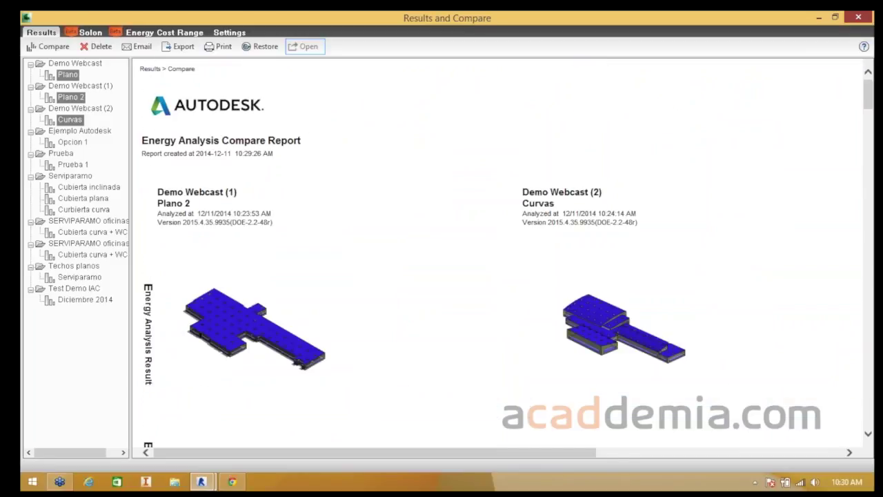
left_click(858, 18)
- Expand the Energy Analysis panel, then switch to the rac_basic_sample_project title sheet
middle_click_drag(511, 243, 488, 268)
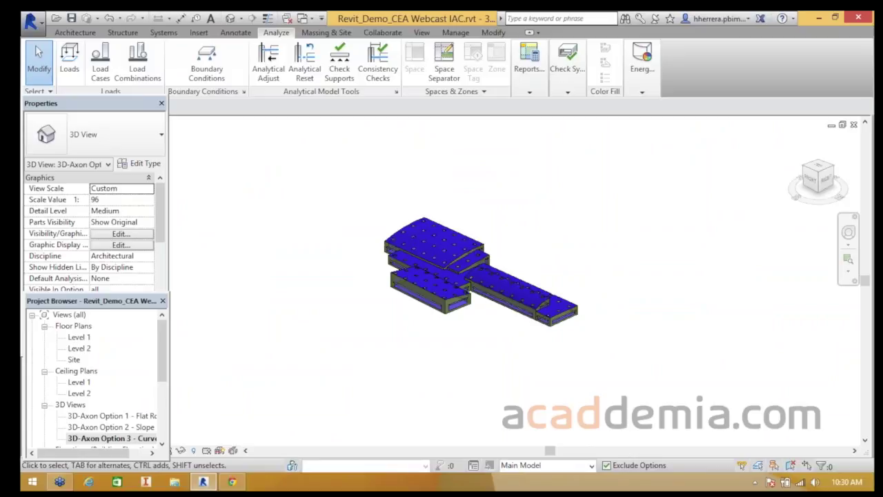
left_click(642, 69)
key("ctrl+Tab")
key("ctrl+Tab")
key("ctrl+Tab")
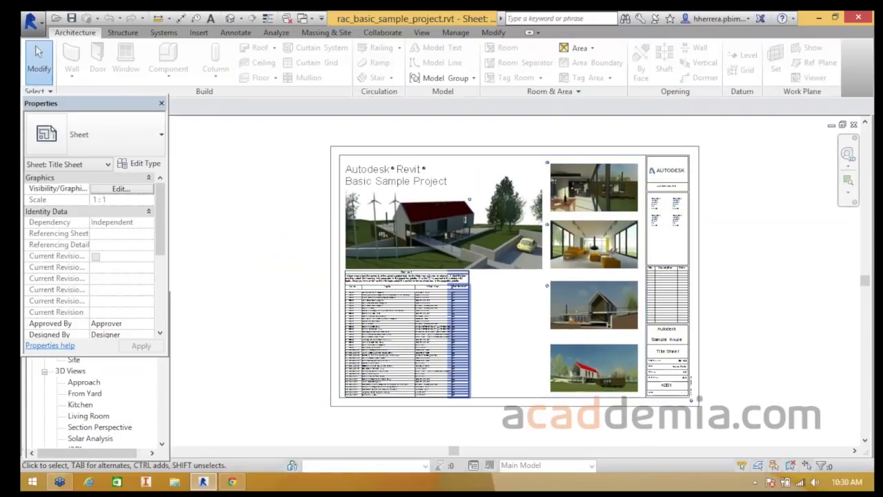
- Orbit and zoom the house in the Default 3D View, then open the Level 1 floor plan
left_click(131, 399)
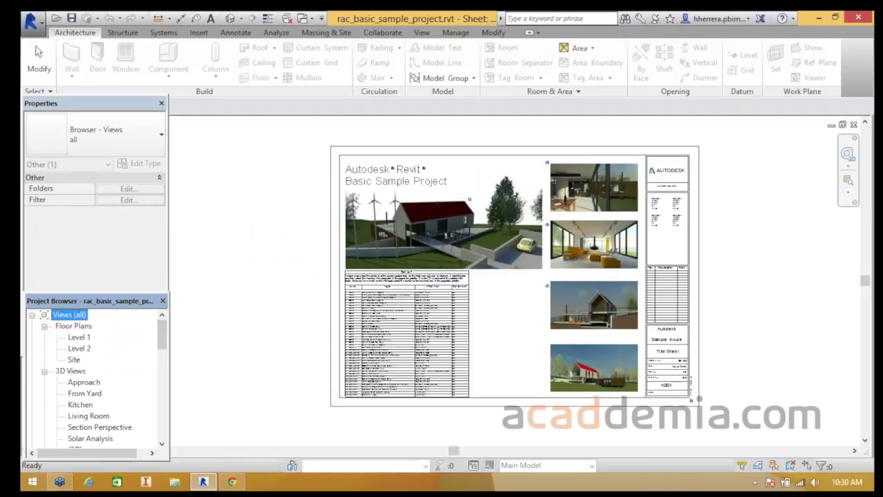
left_click(230, 19)
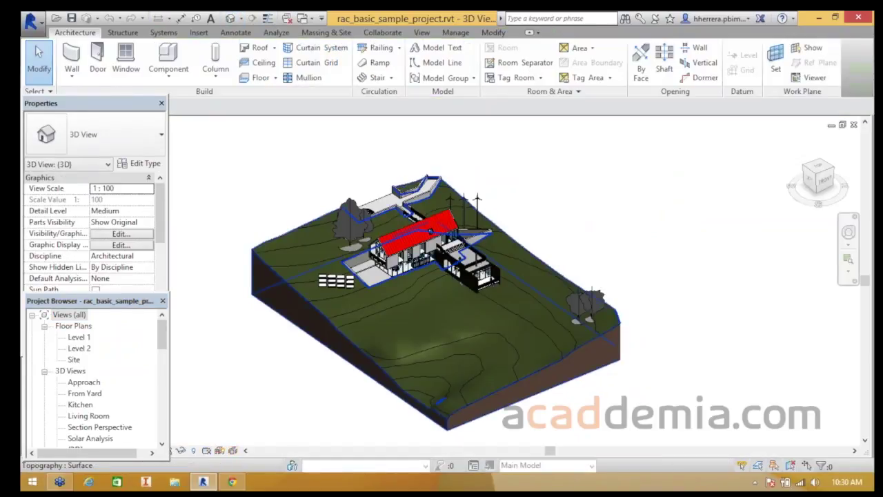
scroll(390, 262, "up", 4)
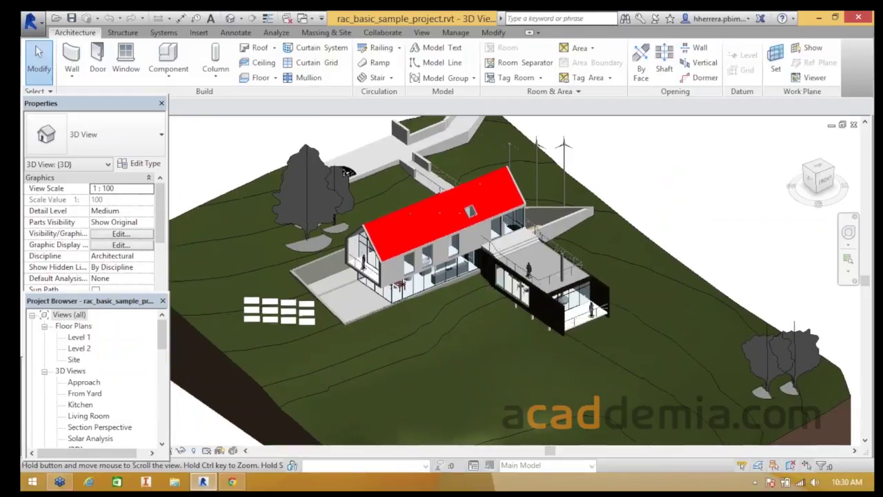
middle_click_drag(348, 172, 241, 246, "shift")
scroll(414, 249, "up", 2)
mouse_move(428, 228)
middle_mouse_down("shift")
mouse_move(400, 283)
mouse_move(365, 282)
mouse_move(414, 217)
middle_mouse_up("shift")
scroll(400, 276, "down", 2)
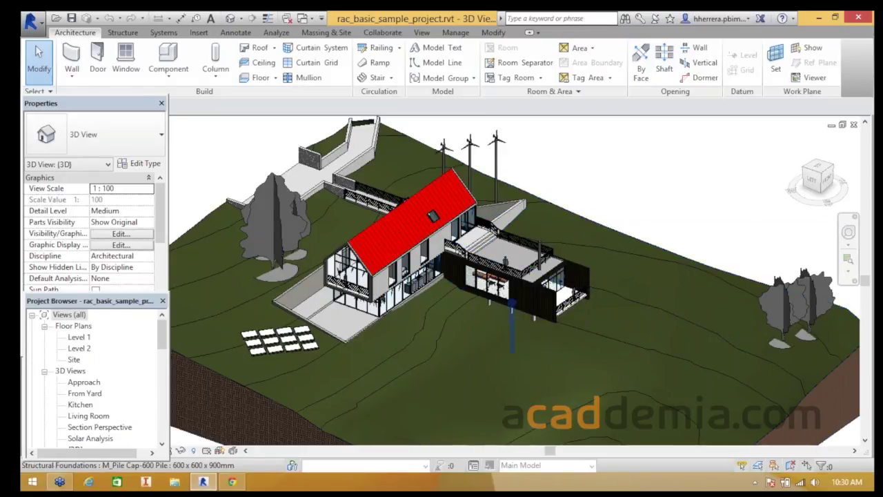
scroll(512, 319, "down", 2)
middle_click_drag(512, 319, 569, 317, "shift")
left_click(79, 337)
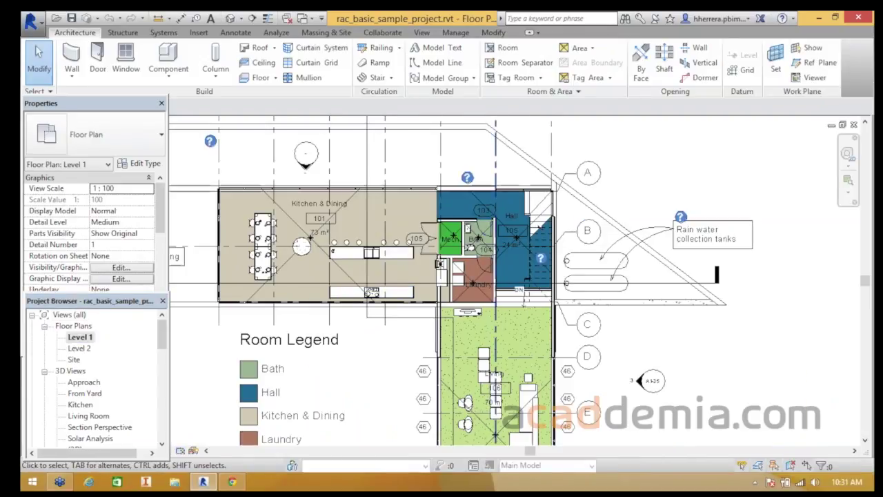
- Start the Space tool on the Analyze tab without loading a space tag family
left_click(276, 32)
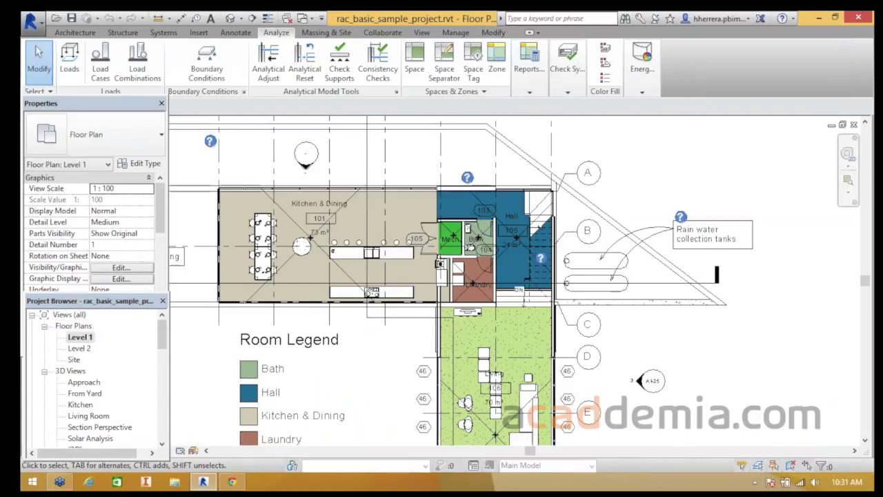
left_click(529, 66)
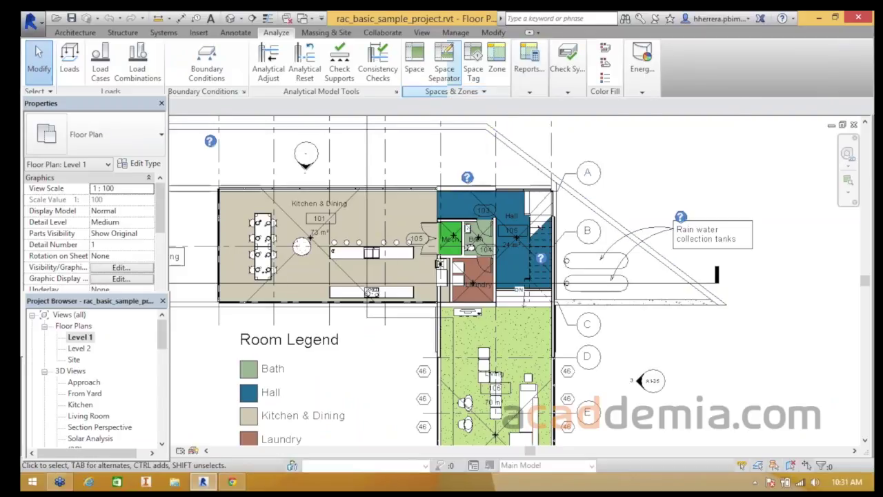
left_click(415, 59)
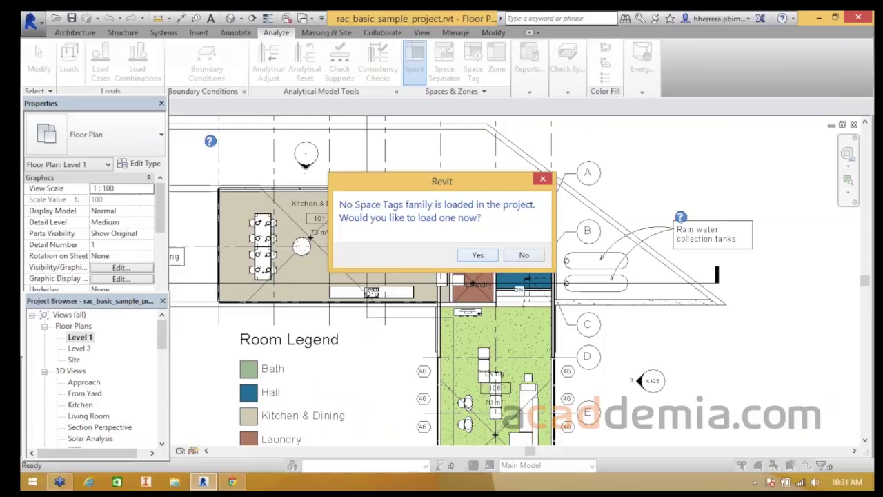
left_click(523, 254)
- Place a space in the Living room, then stop placing spaces
scroll(360, 216, "up", 2)
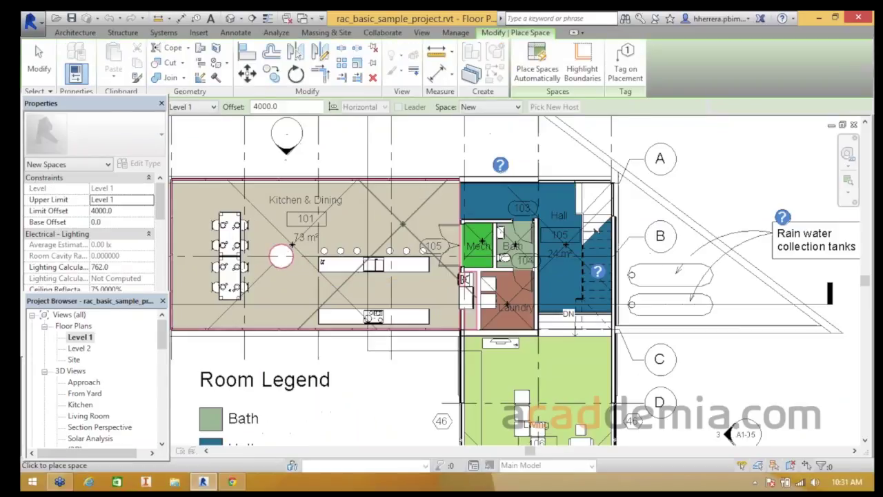
scroll(597, 232, "up", 2)
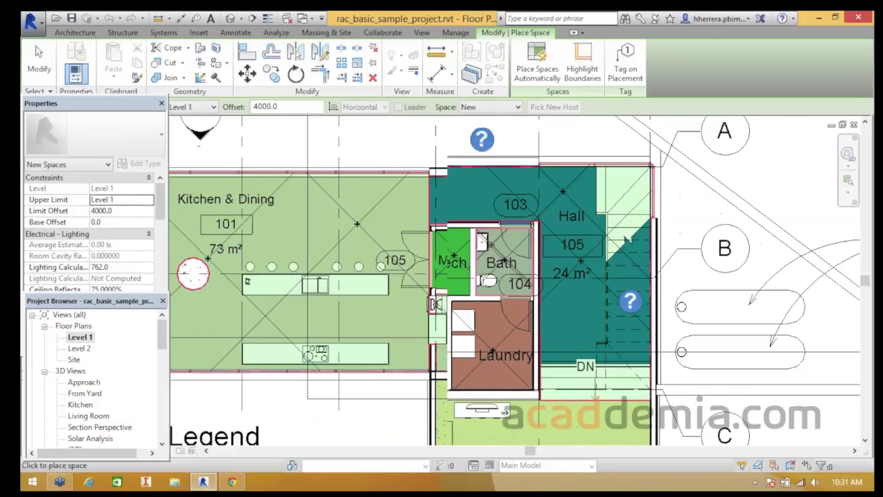
scroll(488, 243, "up", 2)
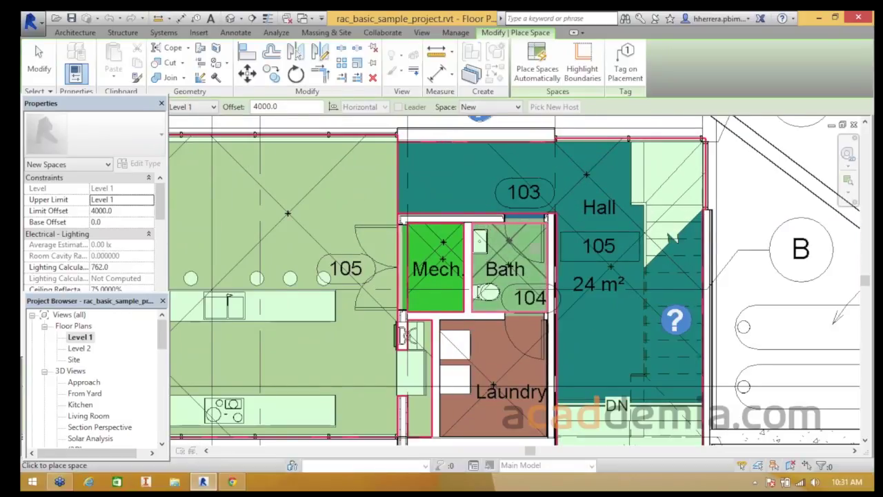
scroll(574, 303, "down", 2)
middle_click_drag(573, 304, 555, 159)
mouse_move(556, 289)
middle_mouse_down()
mouse_move(573, 179)
mouse_move(534, 146)
middle_mouse_up()
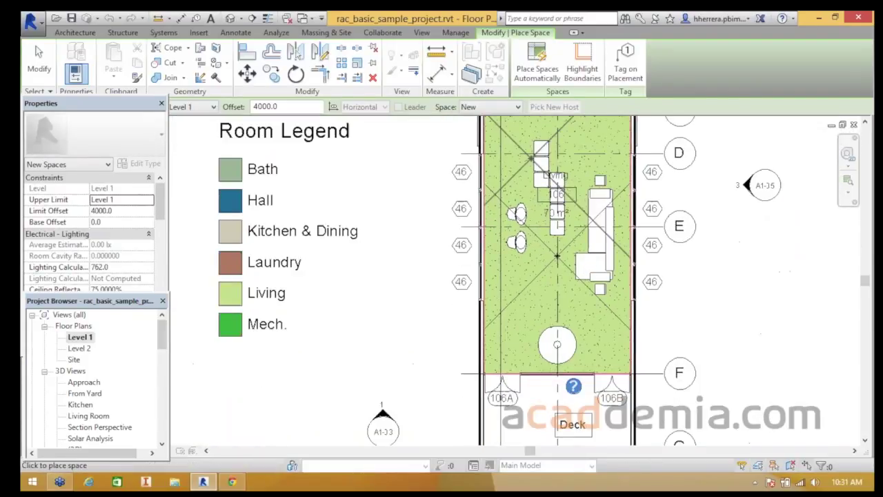
left_click(573, 170)
scroll(476, 216, "down", 1)
middle_click_drag(476, 215, 506, 297)
middle_click_drag(420, 182, 419, 293)
scroll(492, 144, "up", 2)
middle_click_drag(492, 143, 436, 158)
key("Escape")
- Bring the kitchen and hall into view and start defining a new zone
scroll(407, 220, "down", 2)
middle_click_drag(407, 219, 443, 169)
scroll(442, 169, "up", 1)
left_click(496, 61)
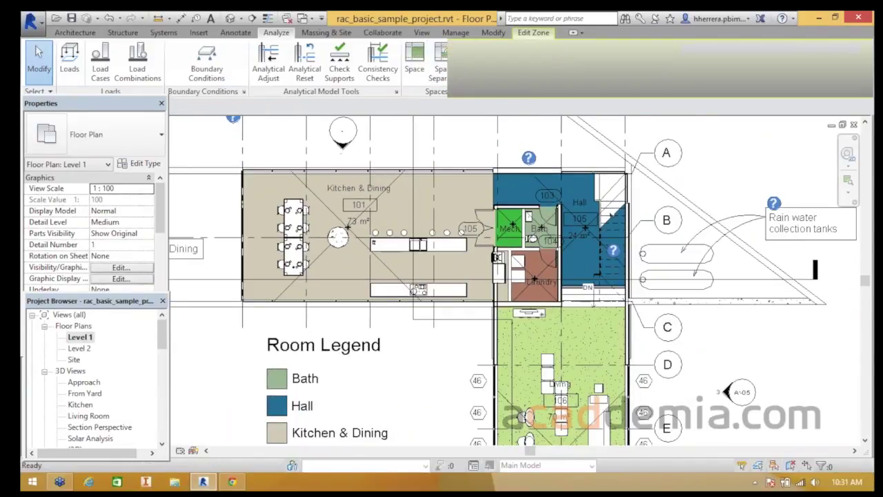
- Create the first zone from the Kitchen & Dining and Mech spaces
scroll(410, 191, "up", 1)
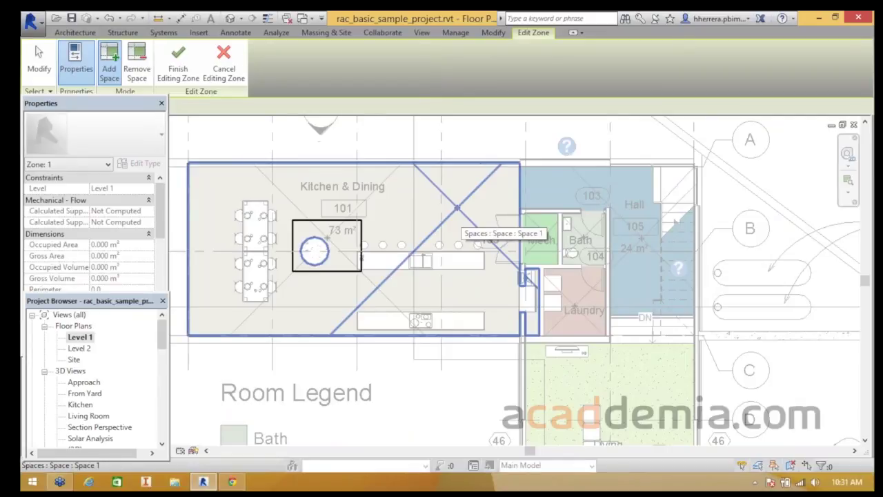
left_click(511, 234)
scroll(510, 235, "up", 2)
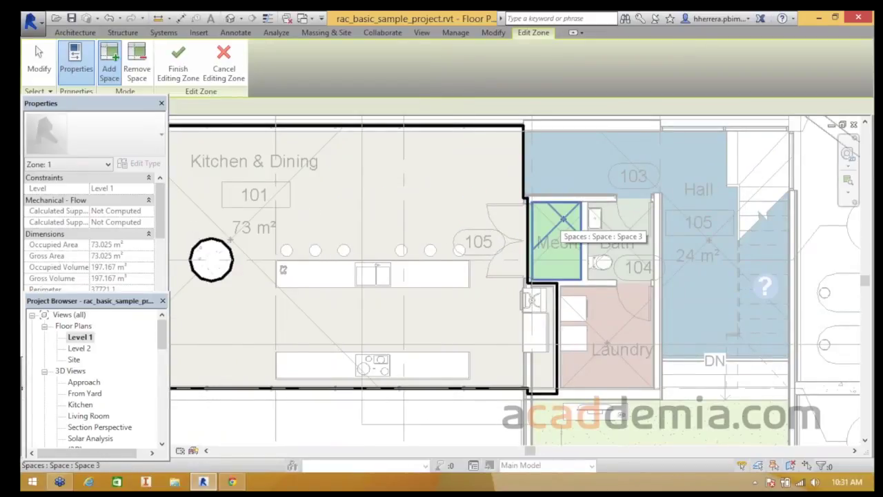
left_click(562, 220)
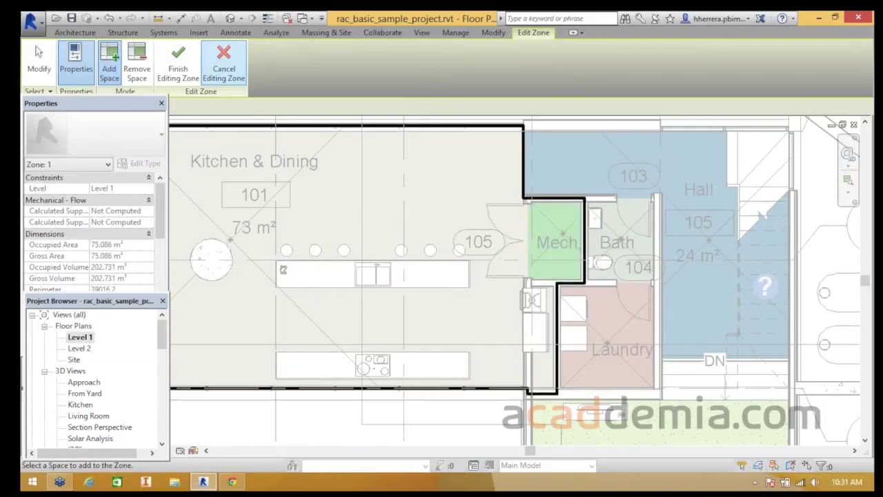
left_click(178, 61)
- Create a second zone grouping the Hall and Laundry spaces
left_click(567, 92)
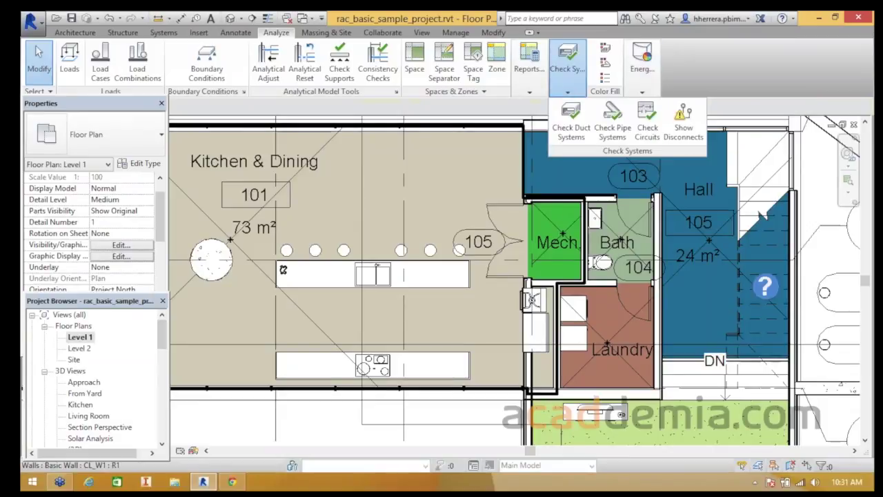
left_click(529, 92)
scroll(759, 211, "down", 1)
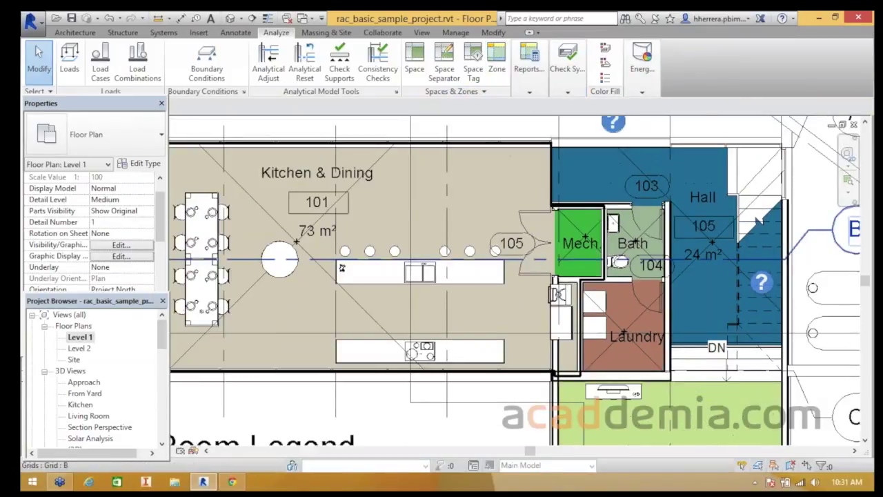
middle_click_drag(759, 211, 654, 209)
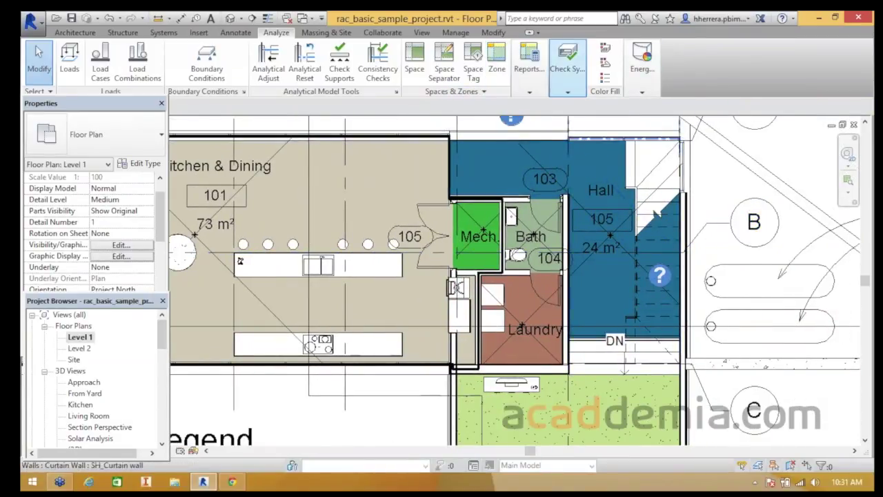
mouse_move(567, 69)
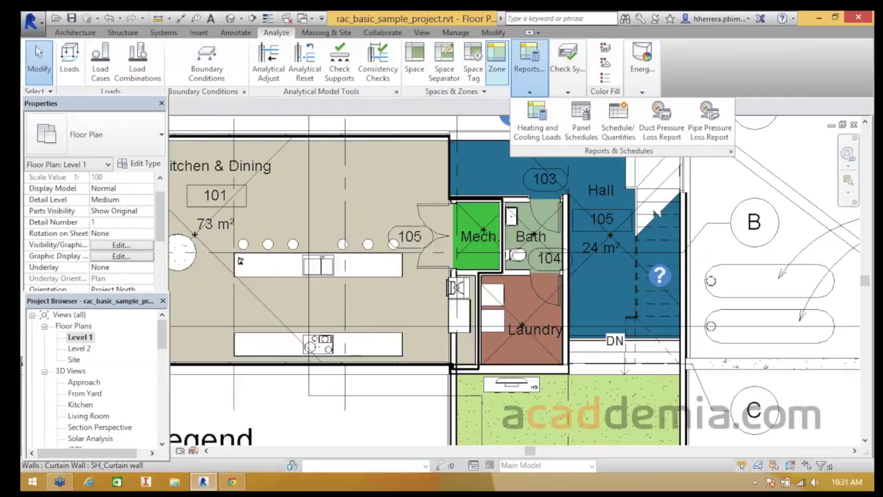
left_click(497, 58)
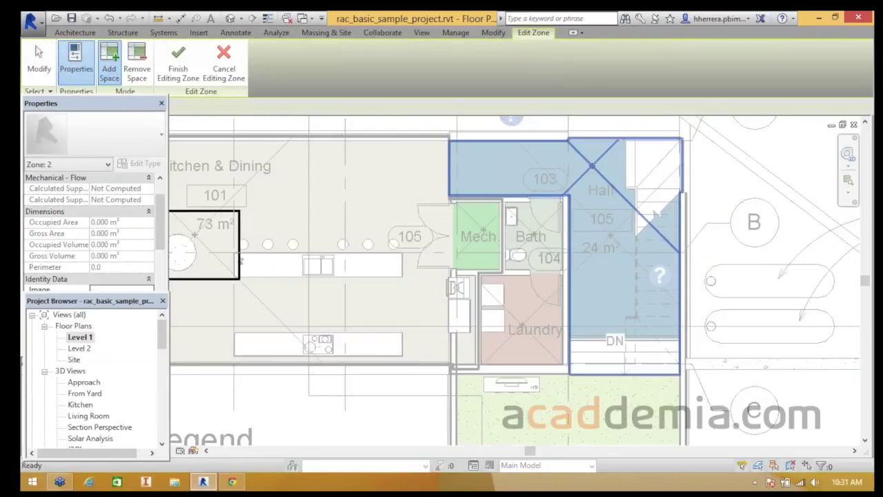
left_click(533, 235)
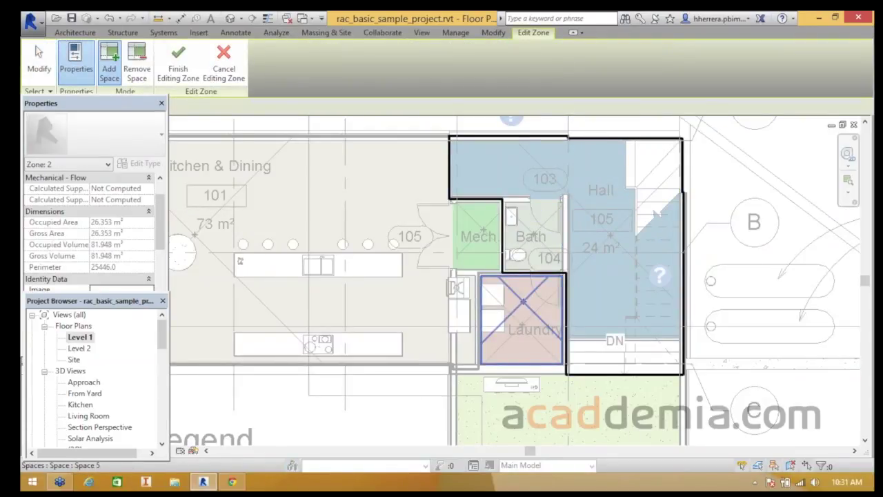
left_click(522, 320)
scroll(585, 203, "down", 3)
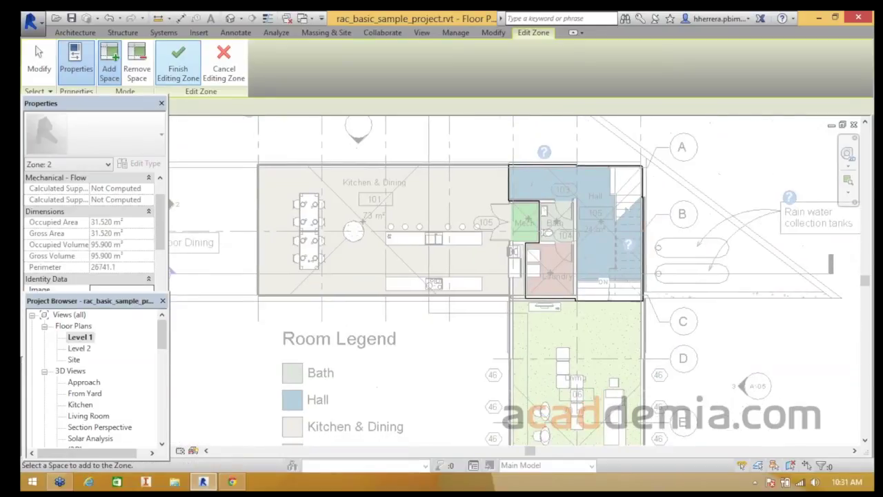
left_click(178, 62)
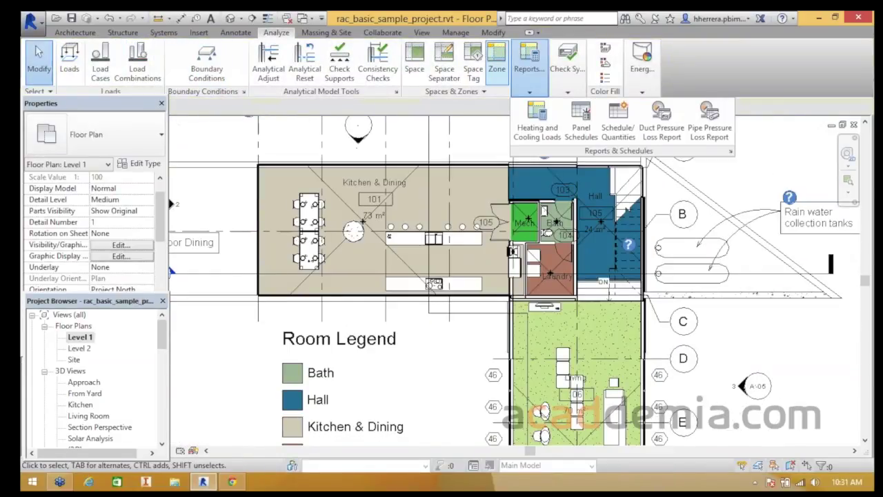
- Create a third zone containing only the Living space
scroll(569, 257, "down", 2)
middle_click_drag(578, 303, 579, 204)
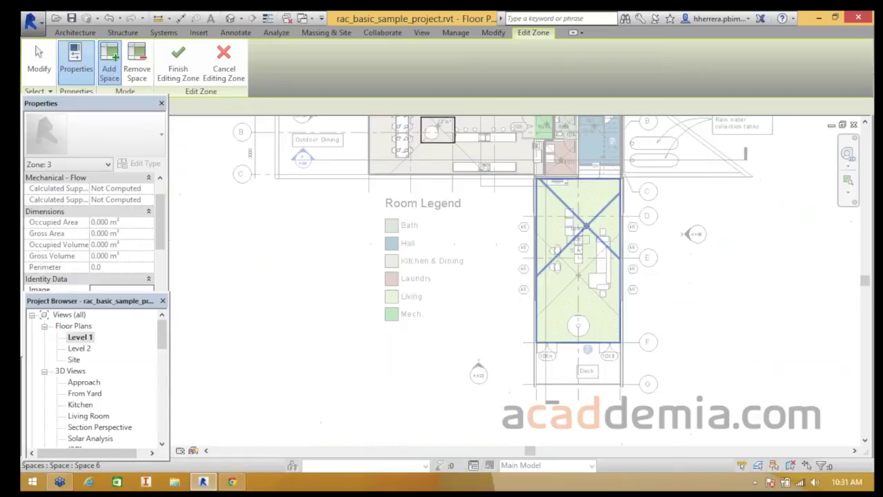
left_click(585, 225)
scroll(379, 214, "down", 2)
middle_click_drag(379, 214, 469, 265)
scroll(469, 265, "up", 2)
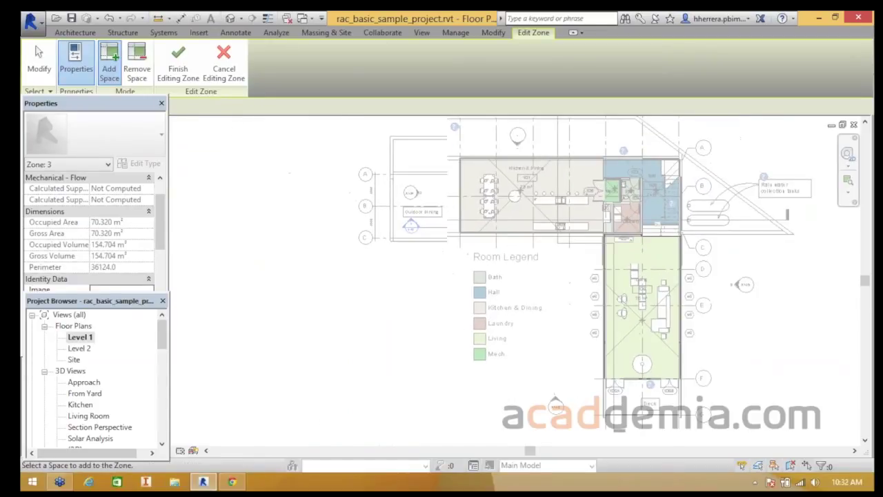
left_click(178, 61)
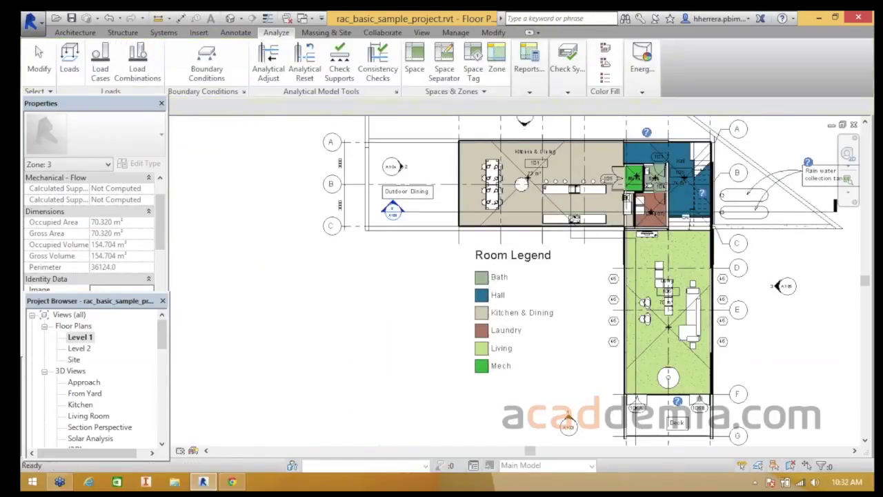
- Show the whole house plan and reveal Heating and Cooling Loads under Reports & Schedules
scroll(543, 231, "down", 1)
middle_click_drag(543, 231, 448, 239)
mouse_move(529, 69)
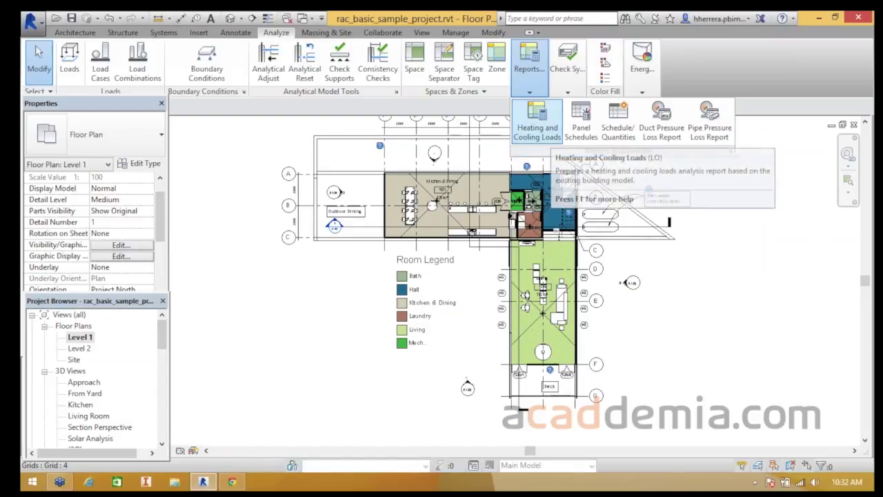
- Open the Heating and Cooling Loads dialog and centre its 3D preview on the zoned spaces
left_click(537, 124)
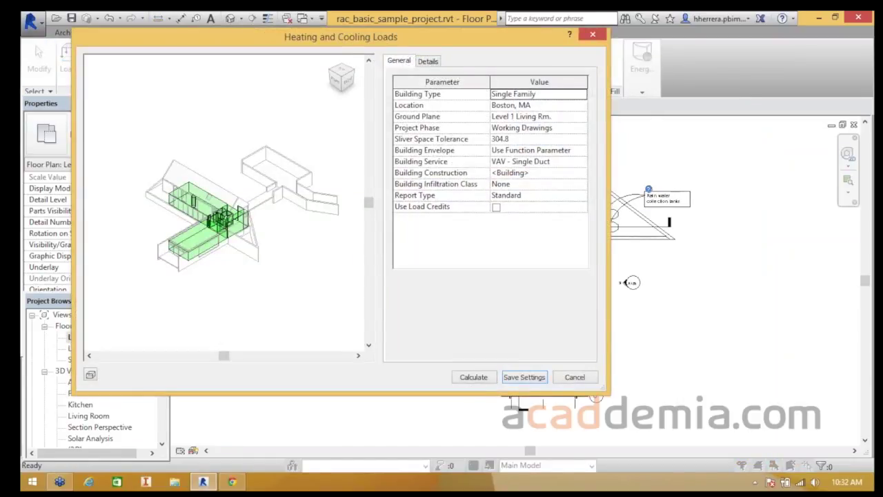
scroll(224, 200, "up", 8)
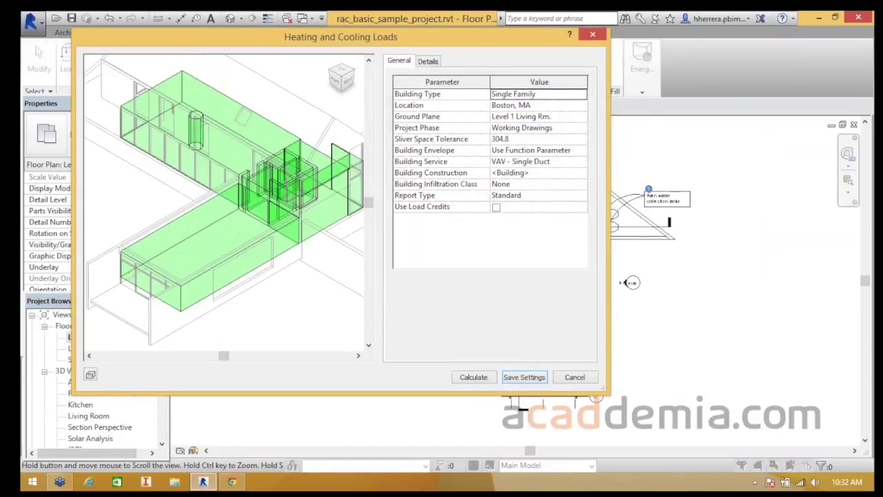
scroll(224, 200, "up", 6)
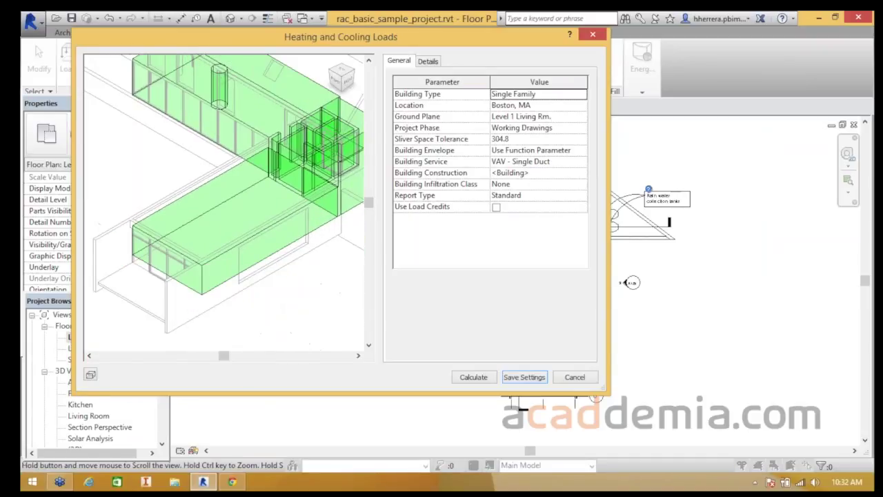
mouse_move(259, 188)
middle_mouse_down()
mouse_move(189, 213)
mouse_move(259, 202)
middle_mouse_up()
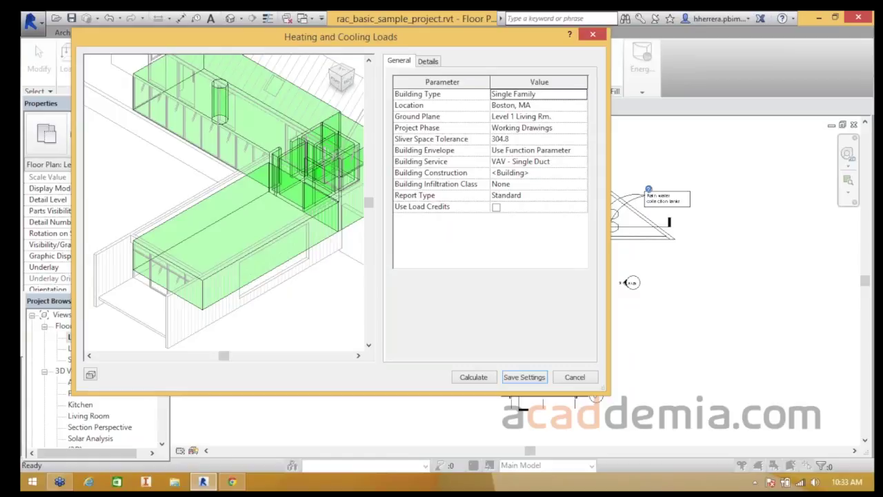
- Review building type Single Family, location Boston, MA, and ground plane Level 1 Living Rm
left_click(545, 94)
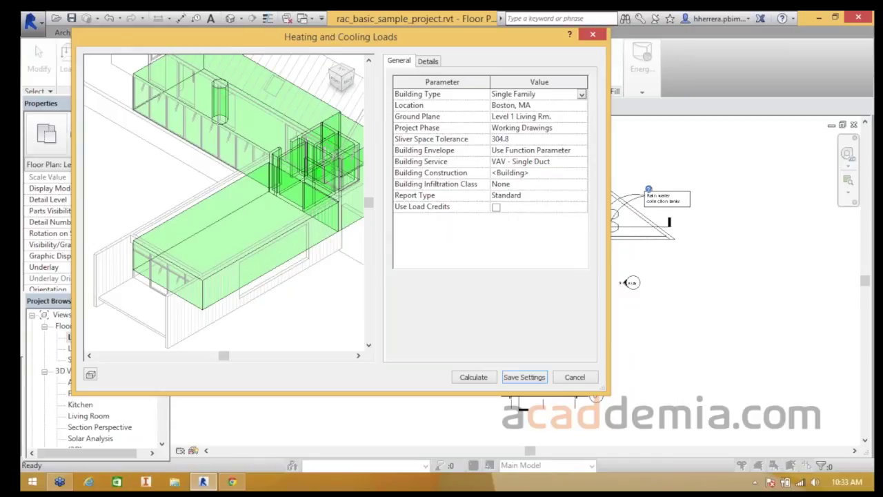
left_click_drag(386, 38, 450, 79)
left_click(564, 145)
left_click(579, 157)
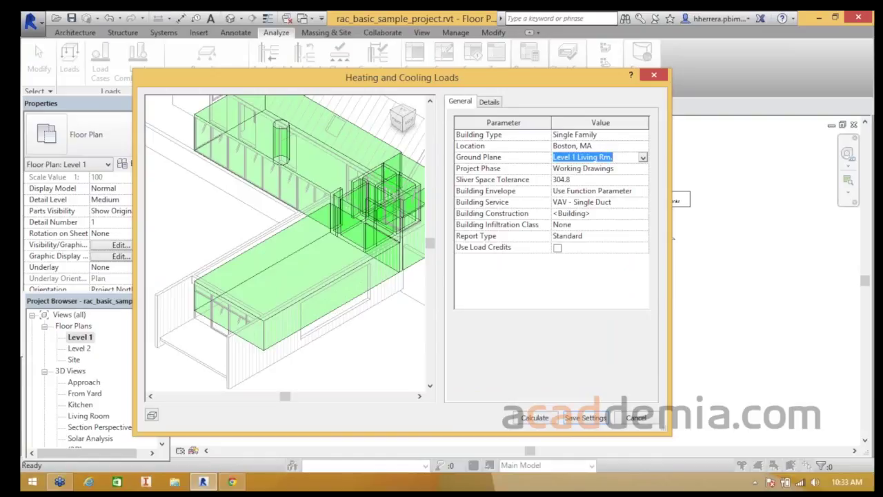
left_click(642, 158)
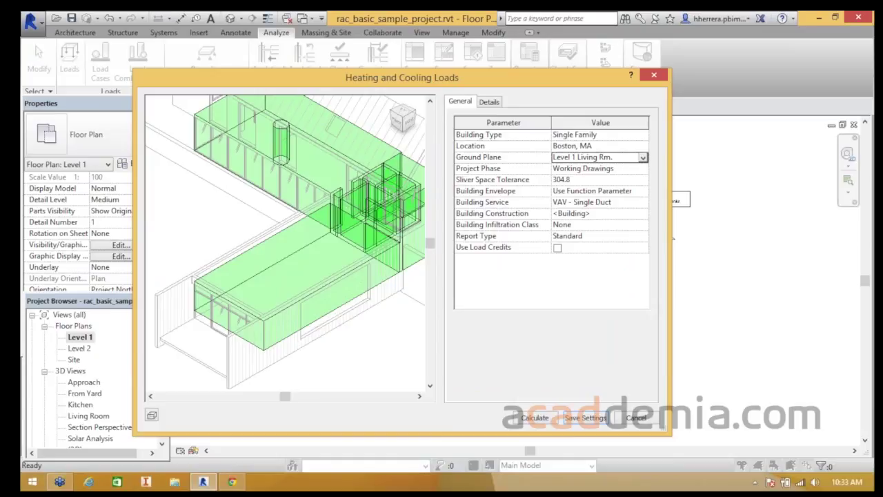
- Calculate the Sample House Loads Report (peak cooling 15,414 W, heating 23,776 W) and read its zone summaries
left_click(535, 417)
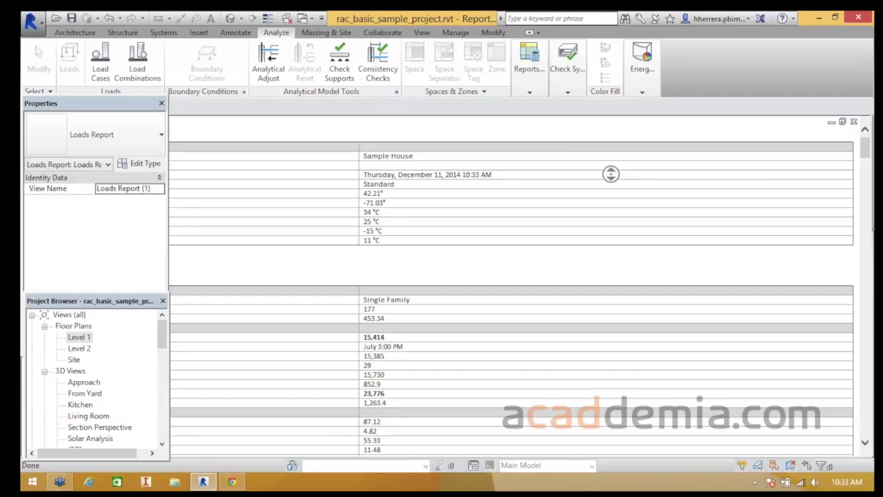
middle_click_drag(611, 174, 610, 178)
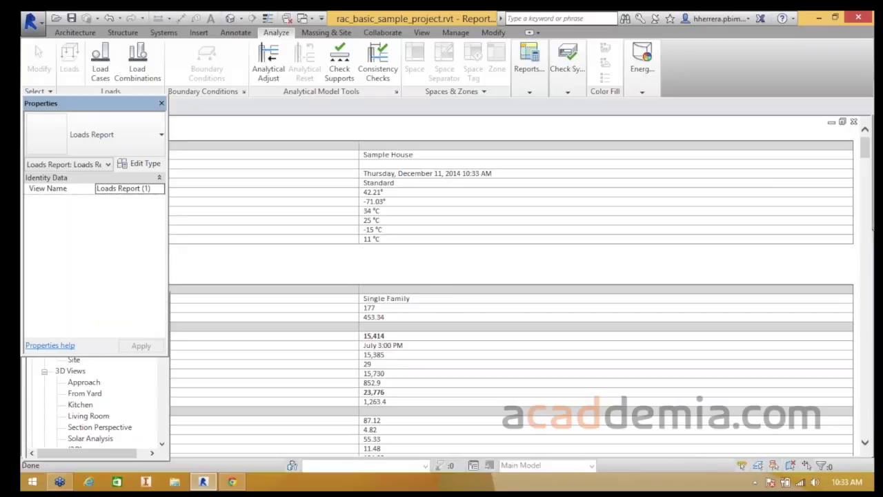
left_click_drag(90, 103, 177, 288)
scroll(482, 276, "up", 1)
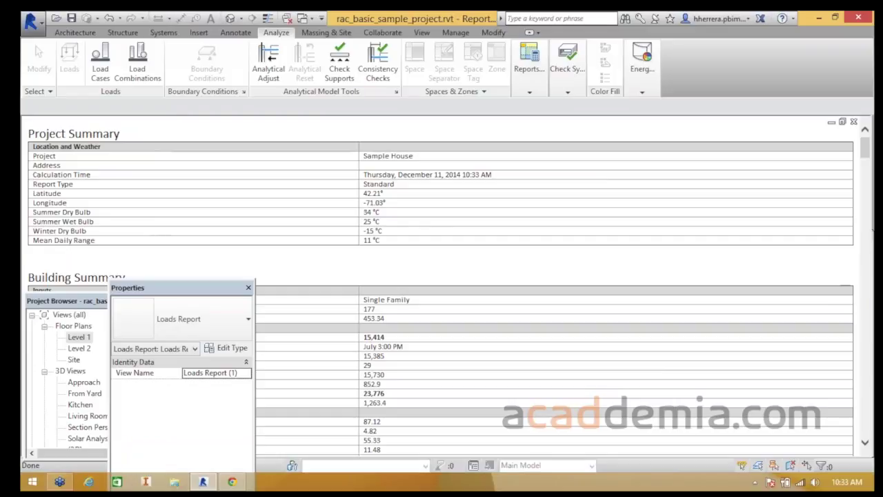
scroll(483, 276, "down", 5)
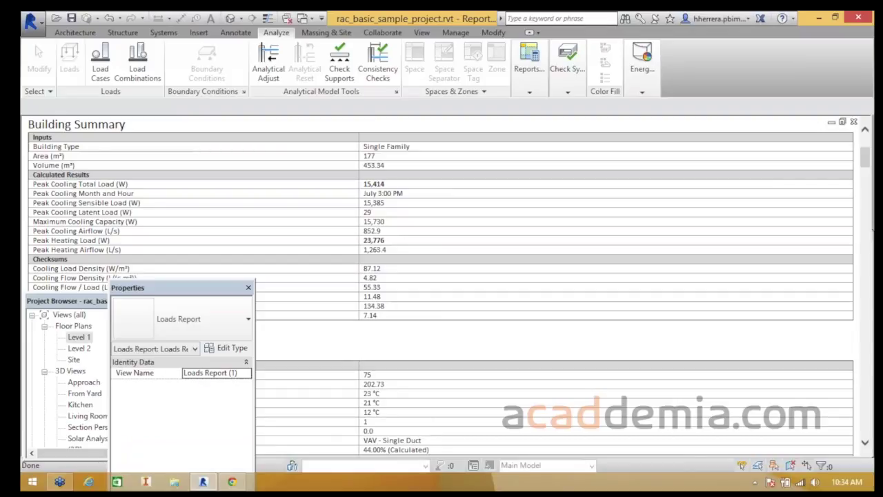
scroll(441, 276, "down", 7)
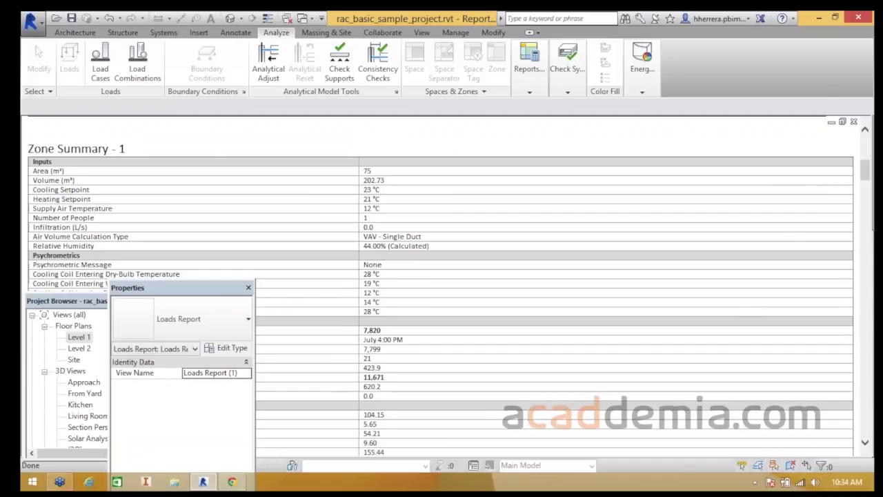
scroll(552, 276, "down", 3)
scroll(441, 283, "down", 10)
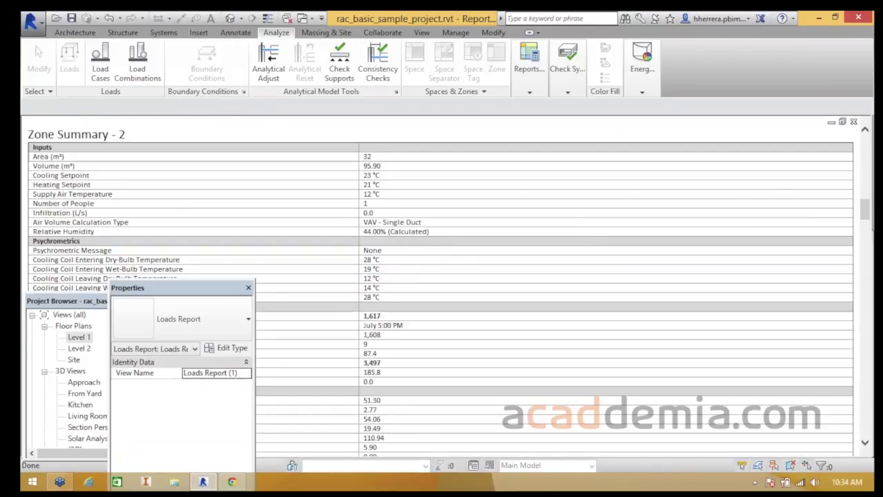
- Scroll through the space summaries back to the top, then bring up the Reports & Schedules list
scroll(442, 286, "down", 15)
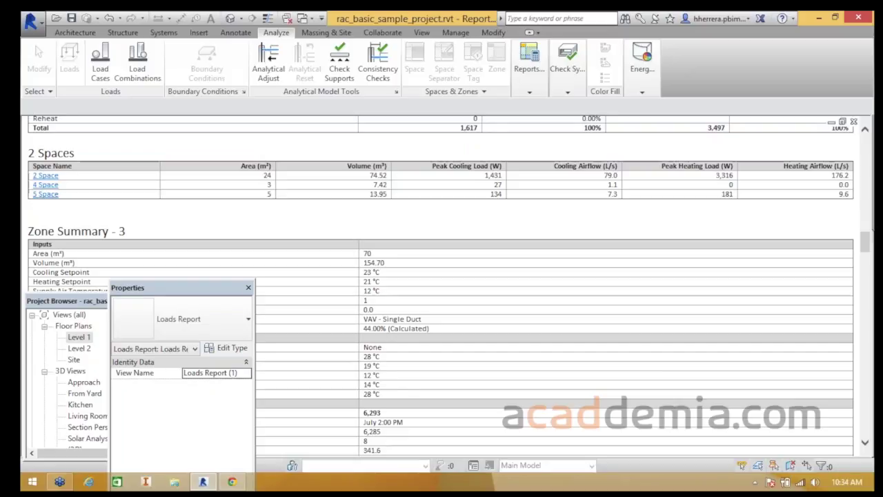
scroll(442, 286, "down", 3)
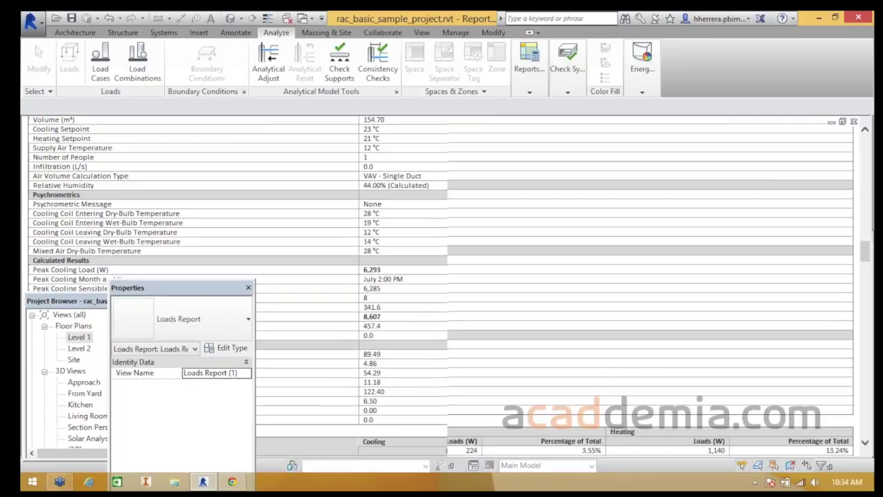
scroll(442, 286, "up", 1)
scroll(441, 286, "down", 2)
scroll(442, 287, "down", 18)
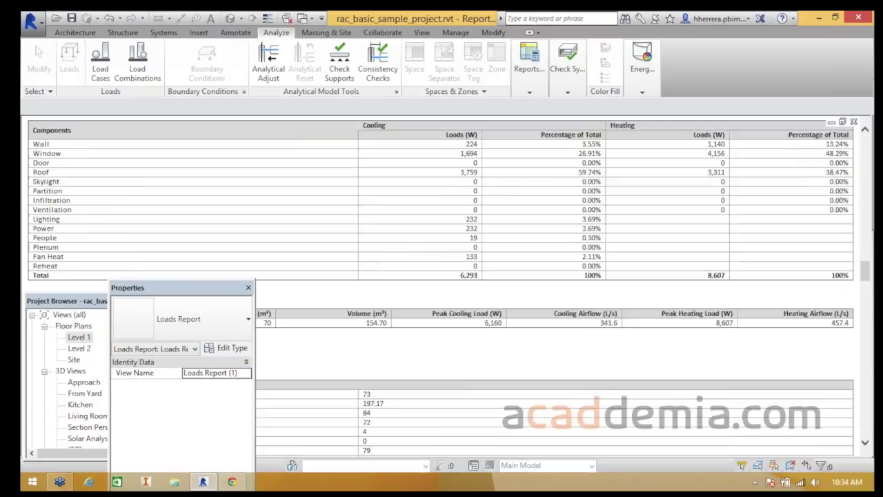
scroll(442, 286, "down", 18)
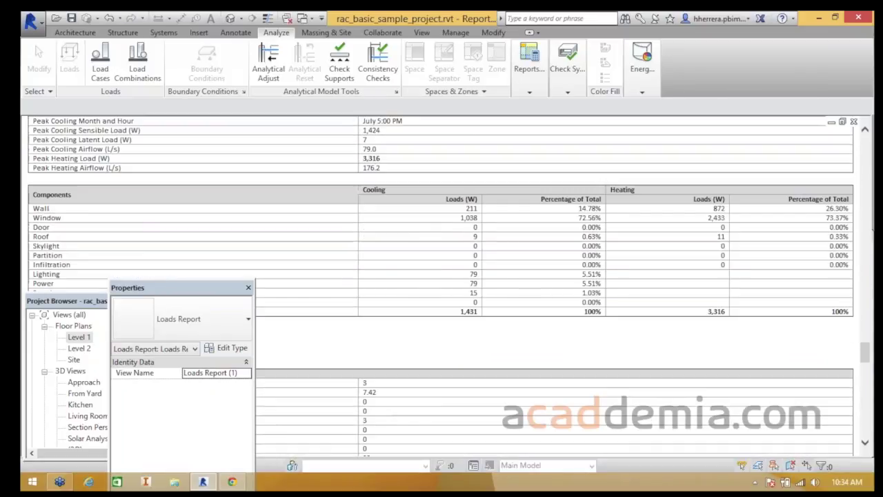
scroll(442, 286, "down", 15)
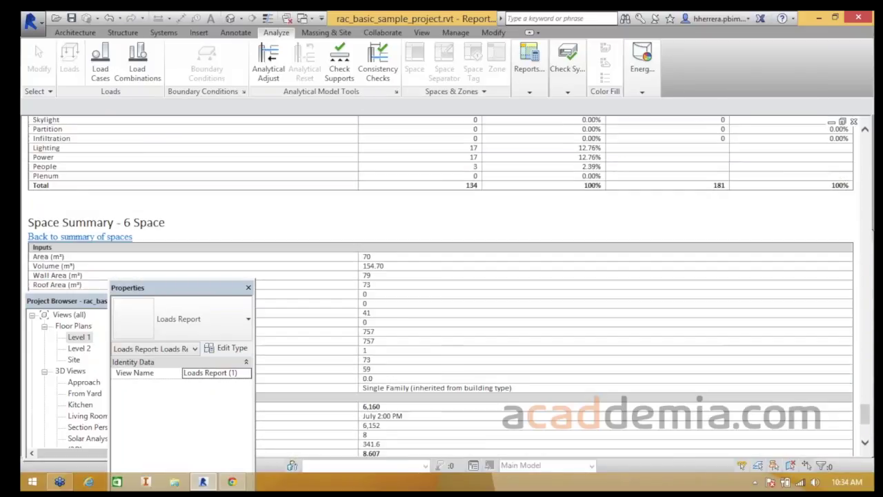
scroll(442, 287, "down", 15)
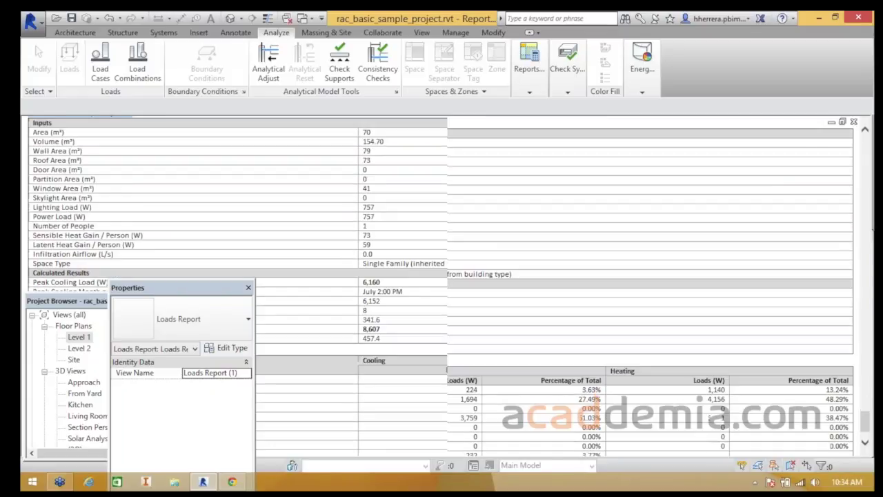
scroll(442, 286, "up", 15)
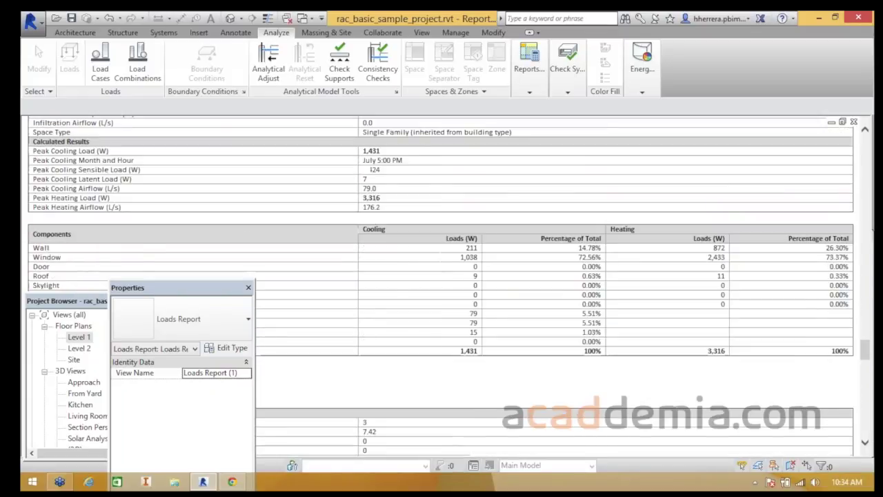
scroll(441, 286, "up", 15)
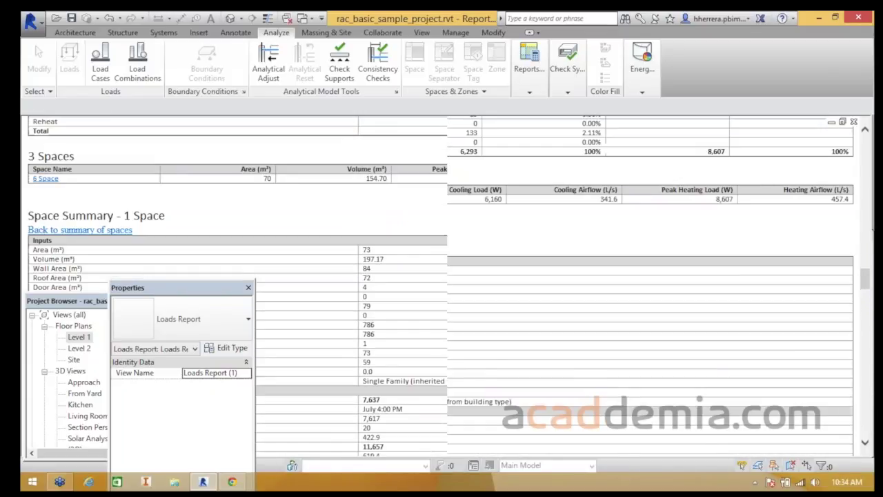
scroll(442, 286, "up", 15)
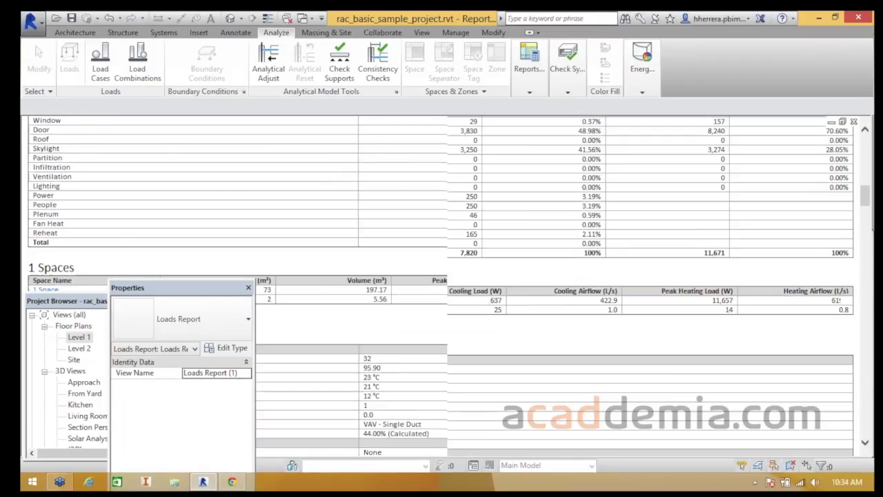
left_click(529, 75)
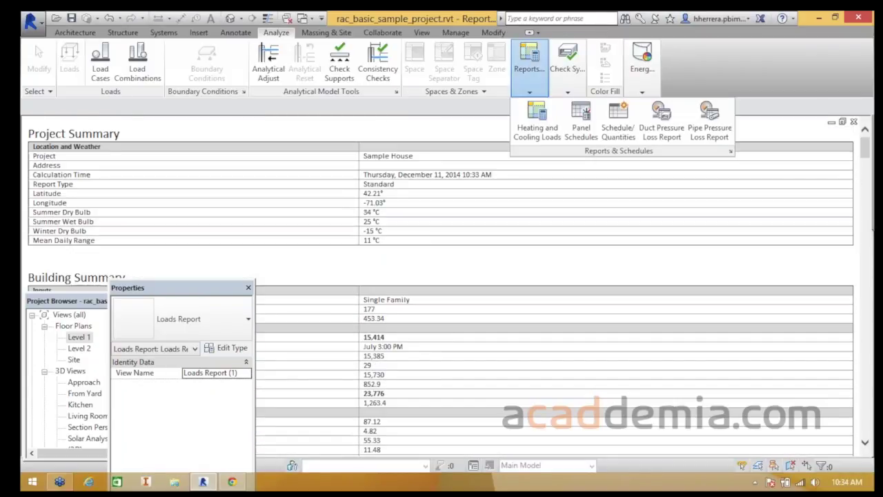
- Return to the Level 1 floor plan zoomed out, and expand the Energy Analysis panel
left_click(854, 122)
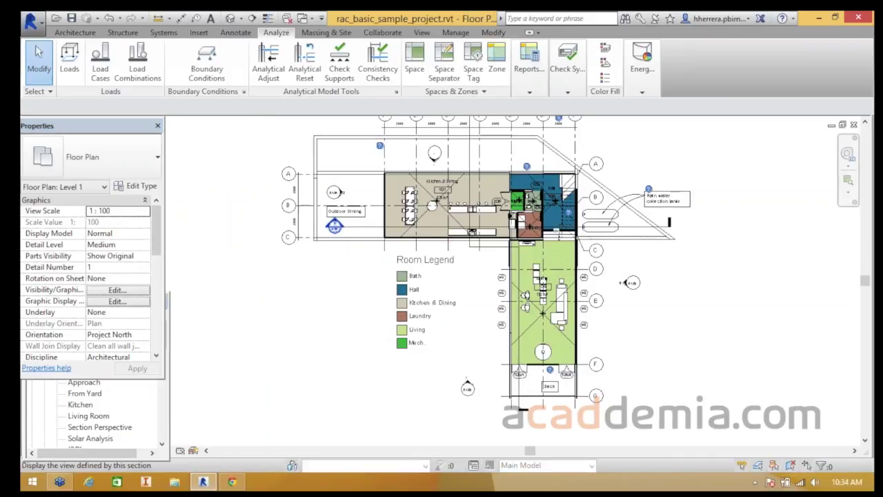
scroll(409, 208, "down", 1)
middle_click_drag(410, 208, 396, 273)
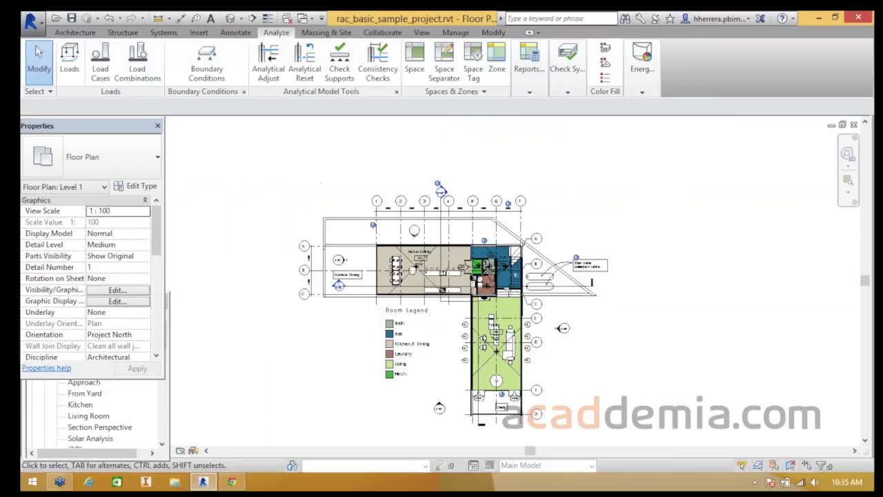
left_click(642, 69)
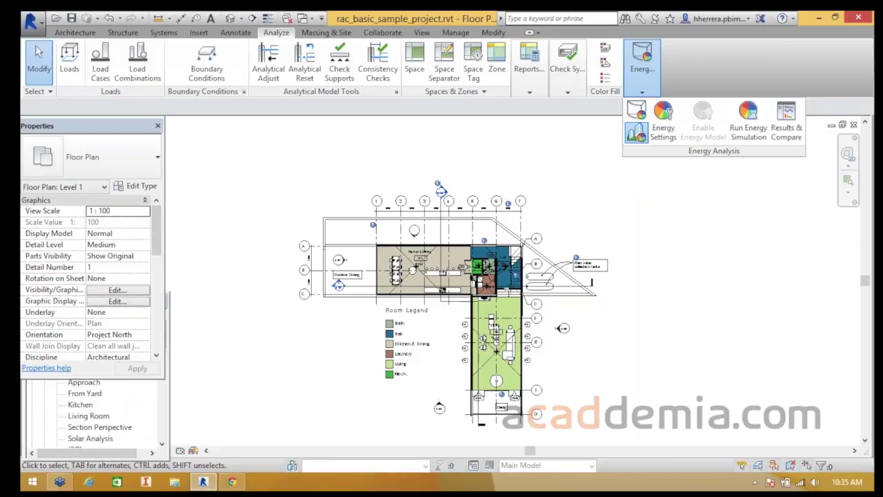
- Create the house's energy analytical model for a new energy simulation run and confirm completion
left_click(749, 128)
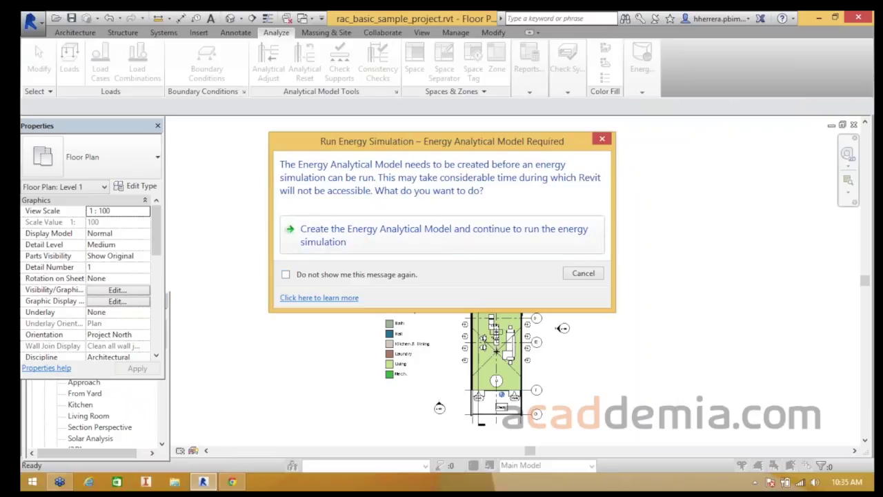
left_click(441, 235)
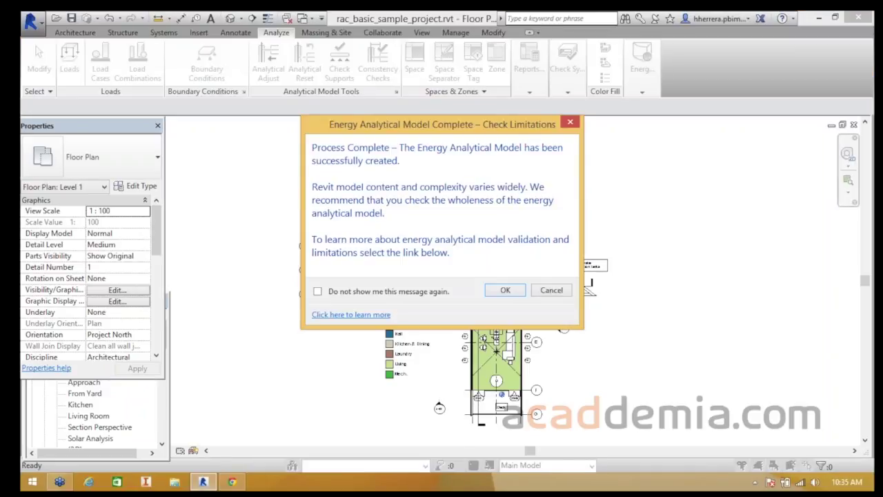
key("Return")
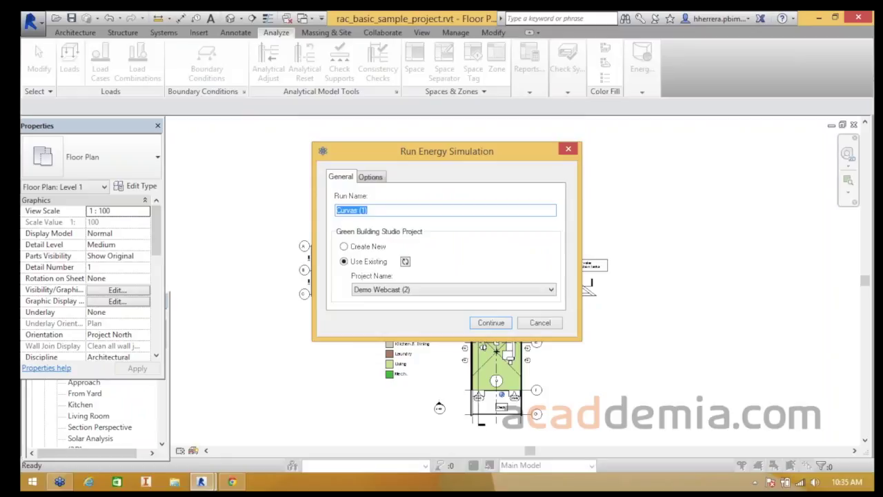
- Submit run 'Nivel 1 casa' under a new Green Building Studio project 'Demo casa'
type("Nivel 1 casa")
left_click(482, 290)
left_click(483, 290)
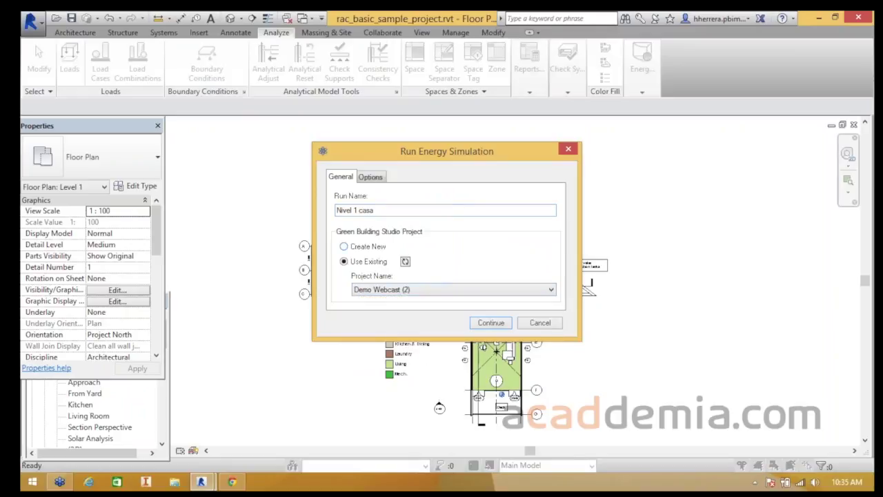
left_click(343, 246)
type("Demo casa")
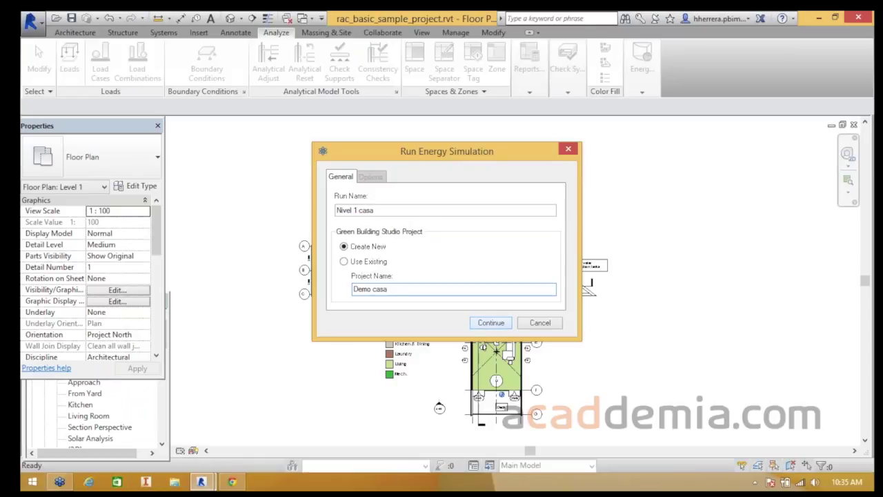
key("Return")
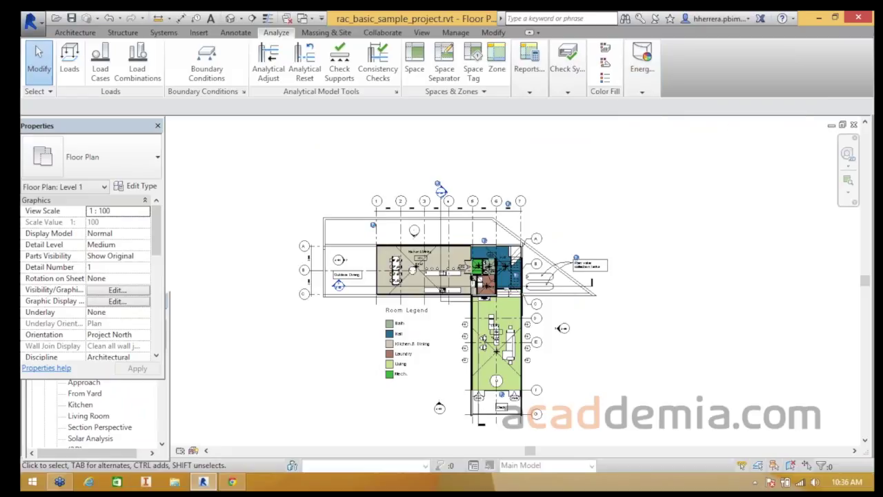
- Switch from the floor plan to the house's Default 3D view
middle_click_drag(402, 321, 447, 303)
scroll(447, 304, "up", 1)
scroll(449, 305, "up", 2)
middle_click_drag(497, 269, 411, 227)
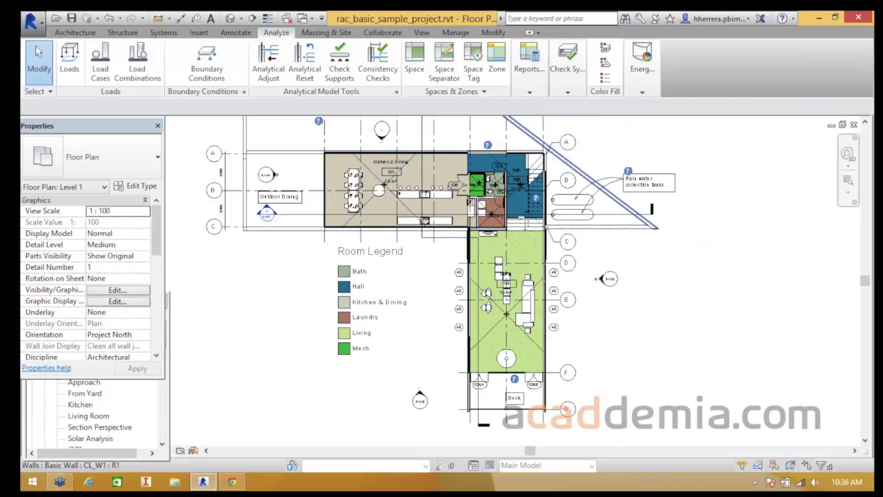
left_click(231, 18)
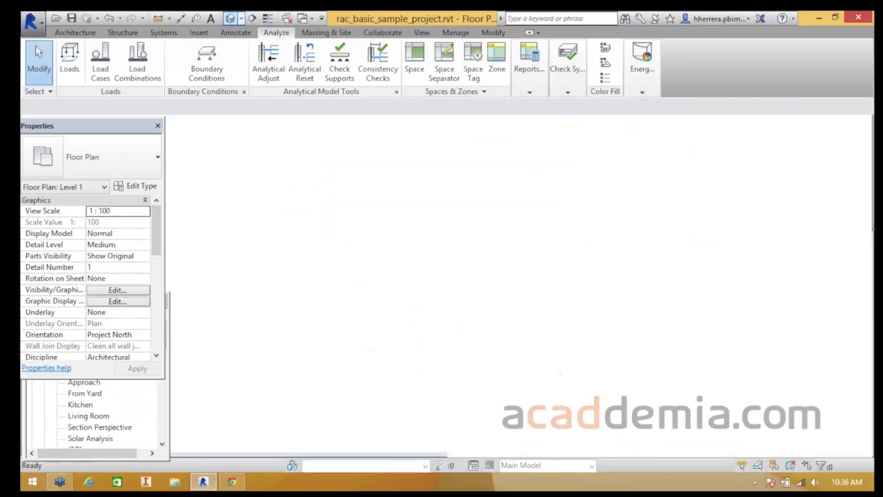
- Select the upper-floor SIP 202mm conc clad wall to view its properties
middle_click_drag(456, 267, 423, 257)
scroll(423, 257, "up", 5)
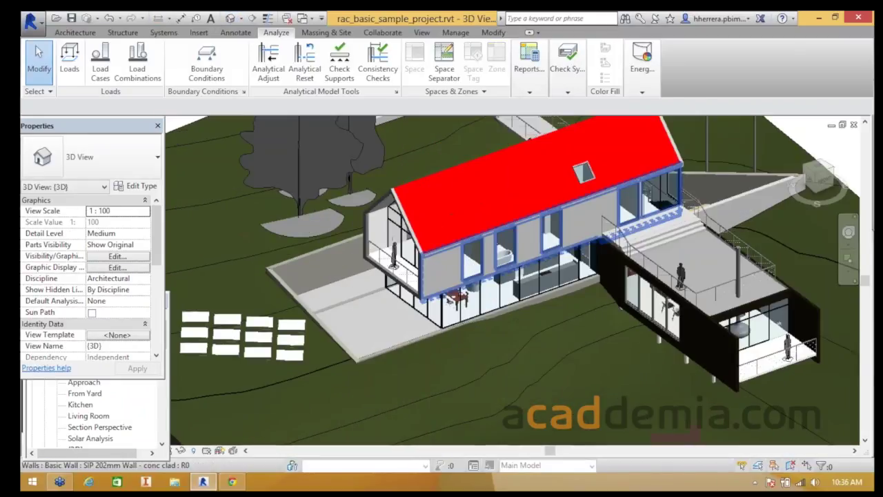
left_click(418, 276)
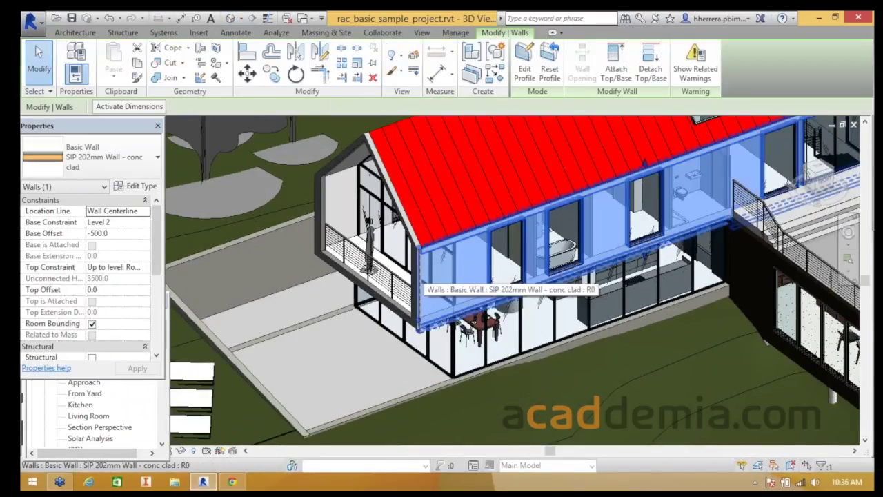
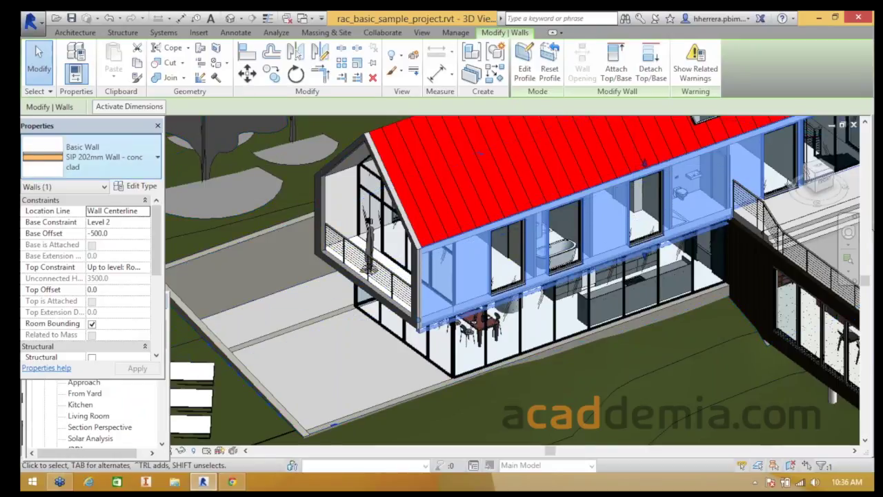
- Open the SIP 202mm Wall - conc clad type properties with the section preview shown
left_click(136, 186)
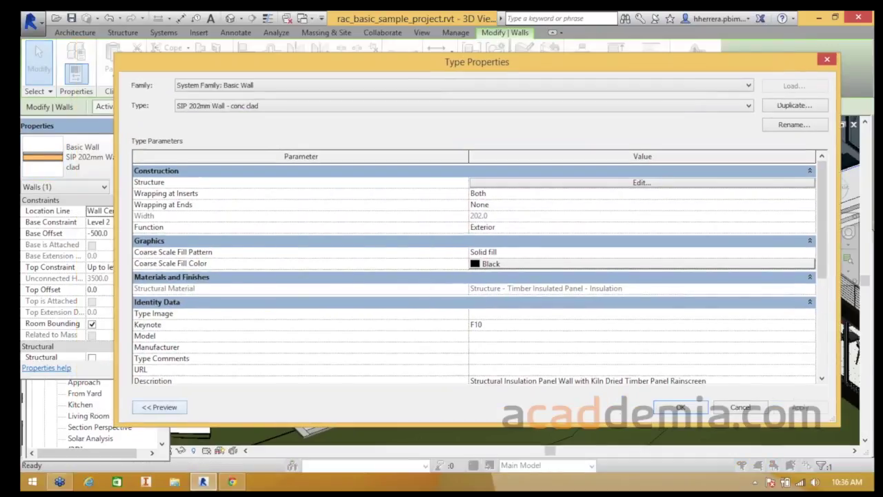
left_click(118, 393)
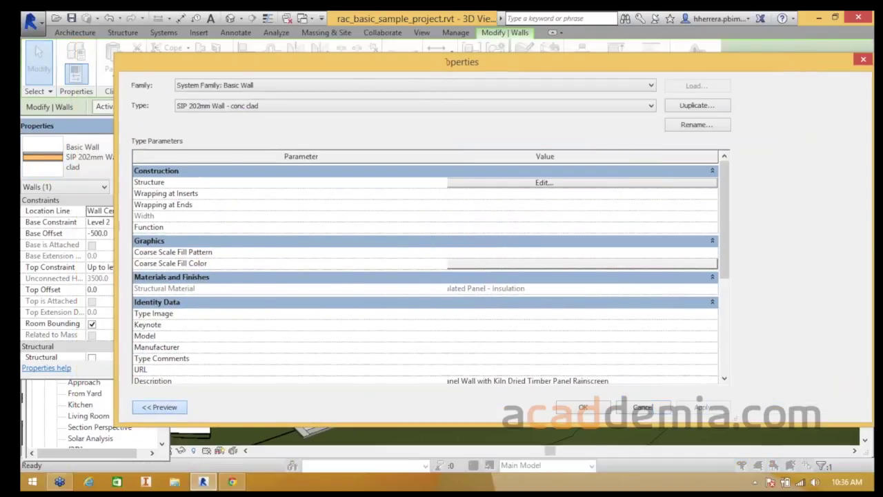
scroll(103, 207, "up", 3)
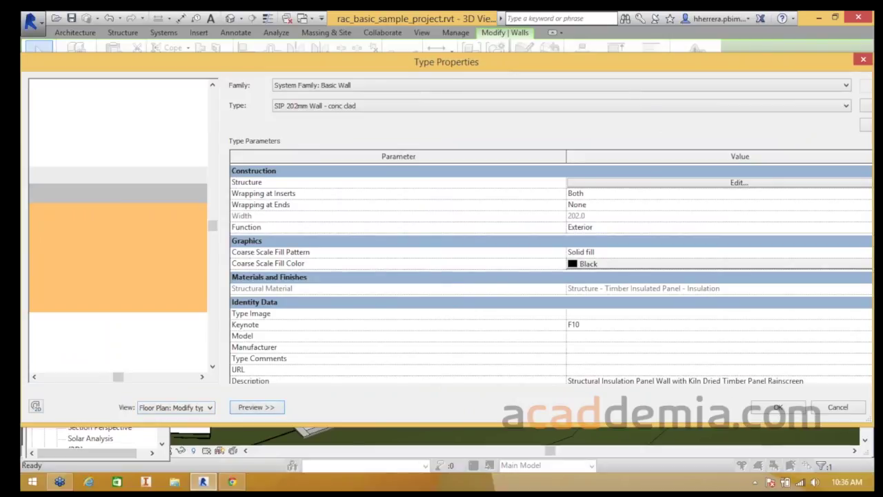
scroll(118, 227, "down", 3)
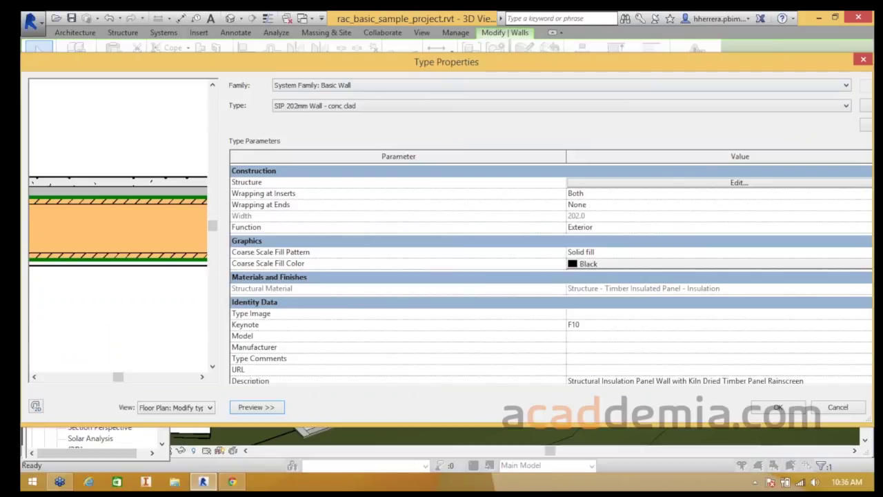
left_click_drag(877, 229, 376, 229)
left_click_drag(228, 63, 557, 57)
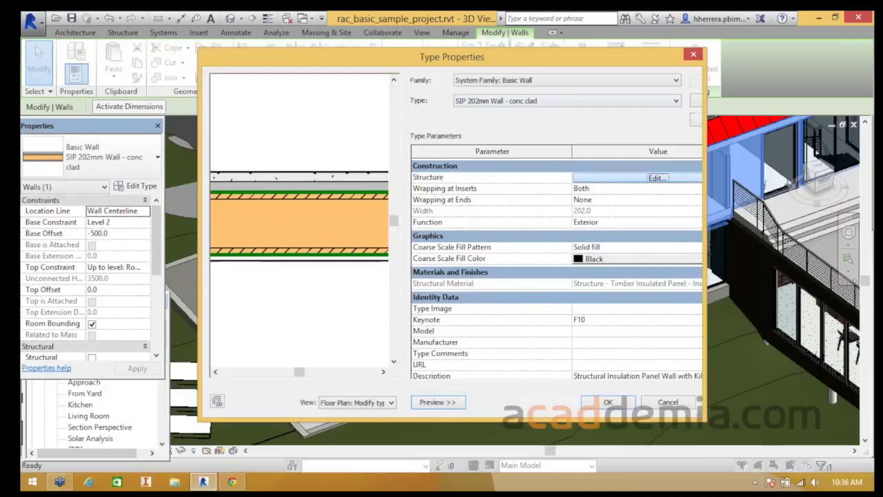
- Open the wall type's eight-layer structure in Edit Assembly and select layer 4's material
left_click(656, 178)
left_click(525, 176)
left_click(524, 199)
left_click(523, 198)
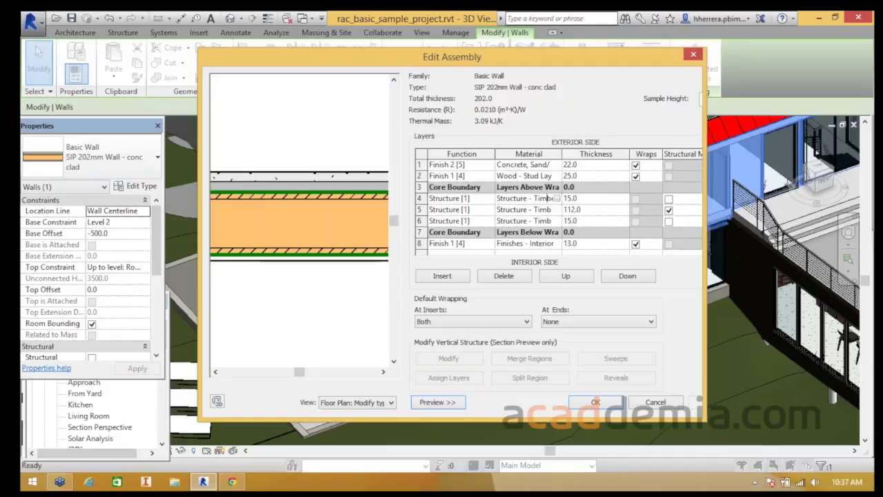
- Browse layer 4's Timber Insulated Panel - OSB material and bring up the Autodesk Physical Assets browser
left_click(419, 199)
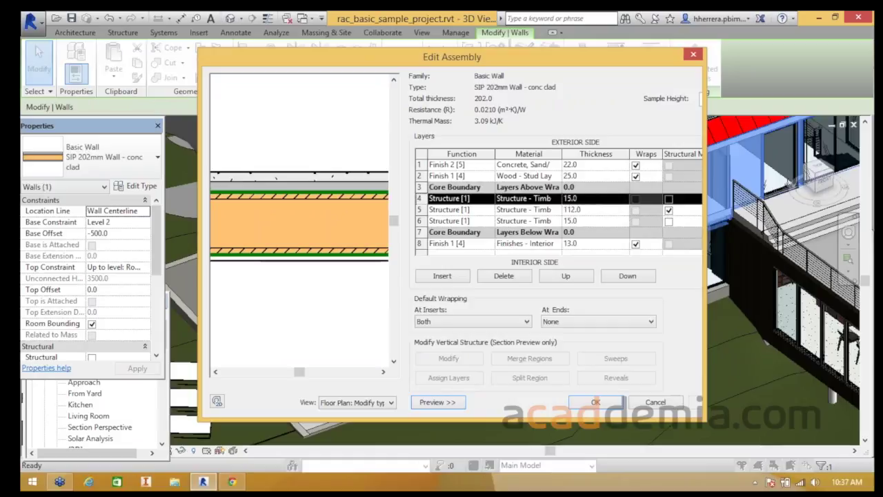
left_click(530, 198)
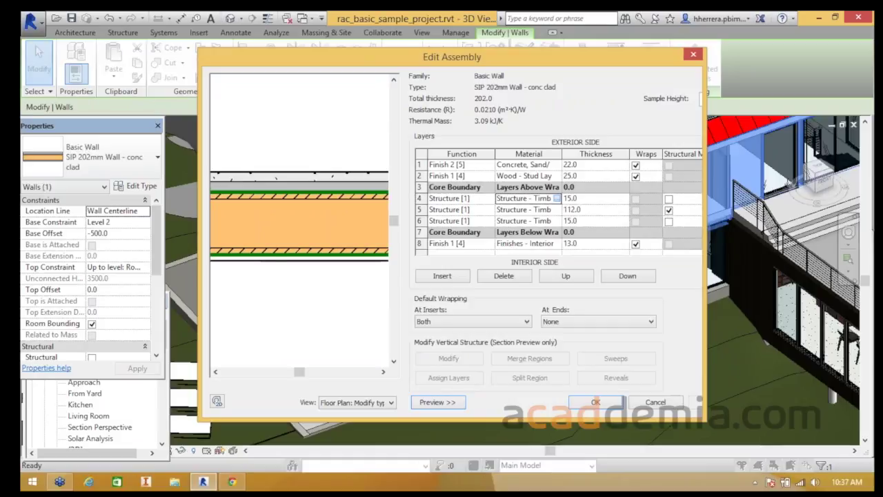
left_click(557, 199)
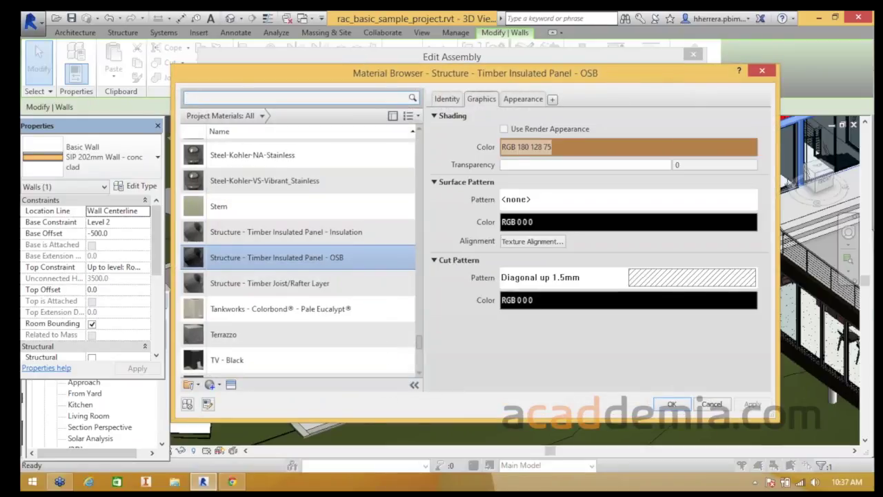
left_click(523, 98)
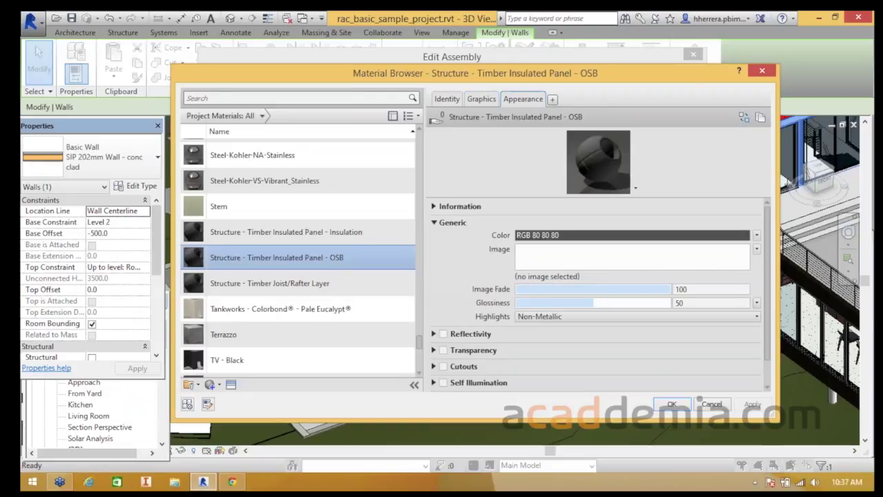
left_click(551, 99)
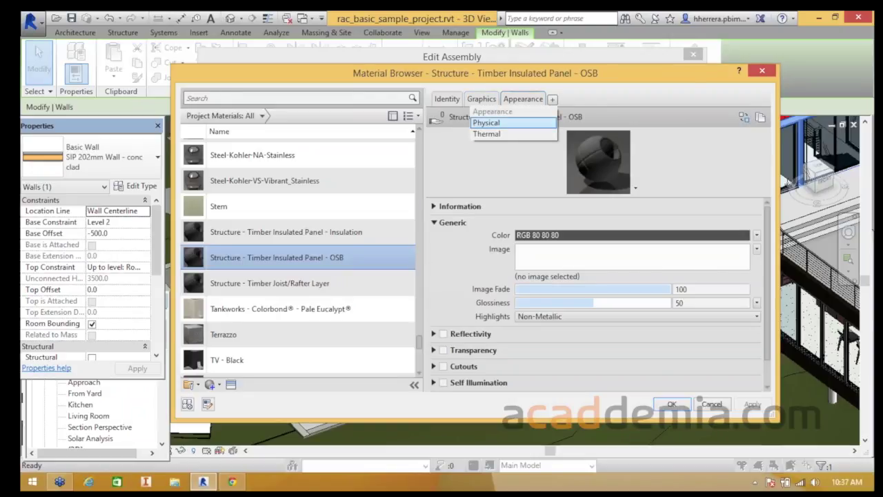
key("Escape")
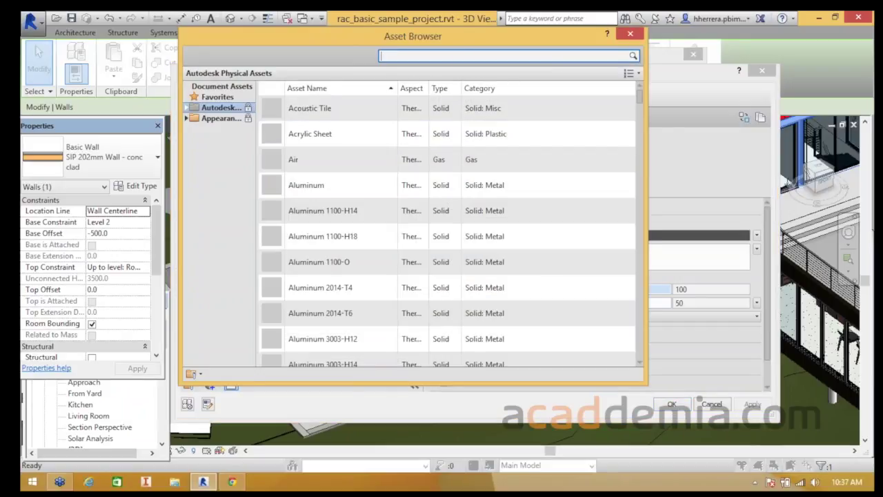
- Search 'wood', add the Plywood thermal asset to the OSB material, and confirm all dialogs
type("wood")
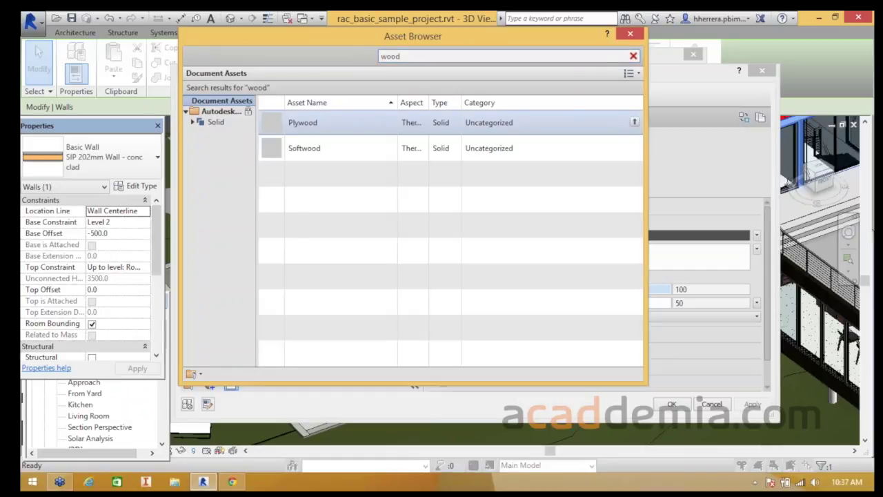
left_click(634, 122)
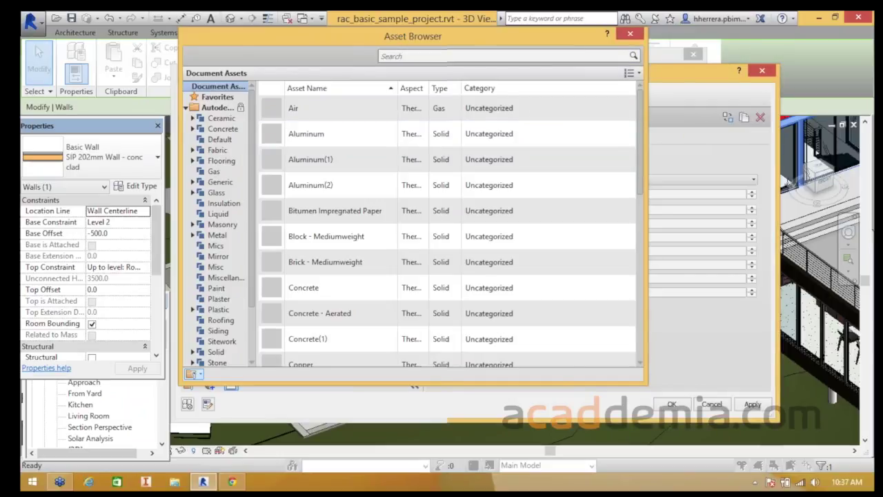
left_click(630, 34)
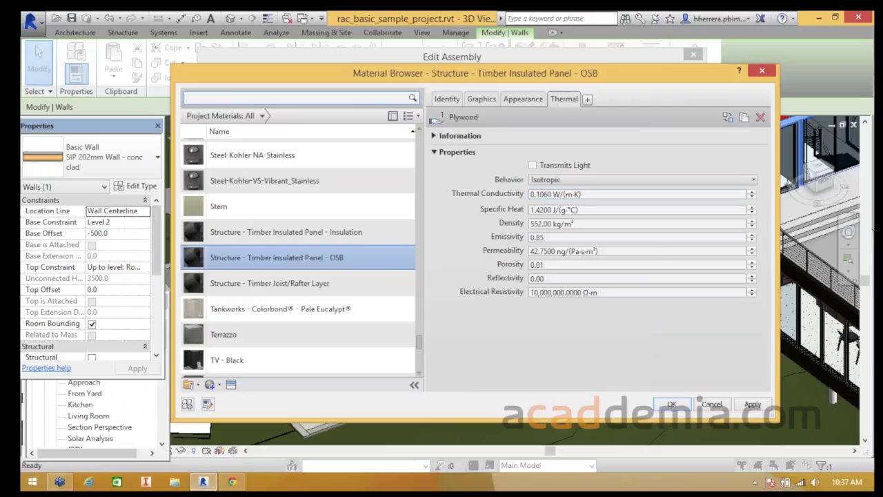
left_click(593, 194)
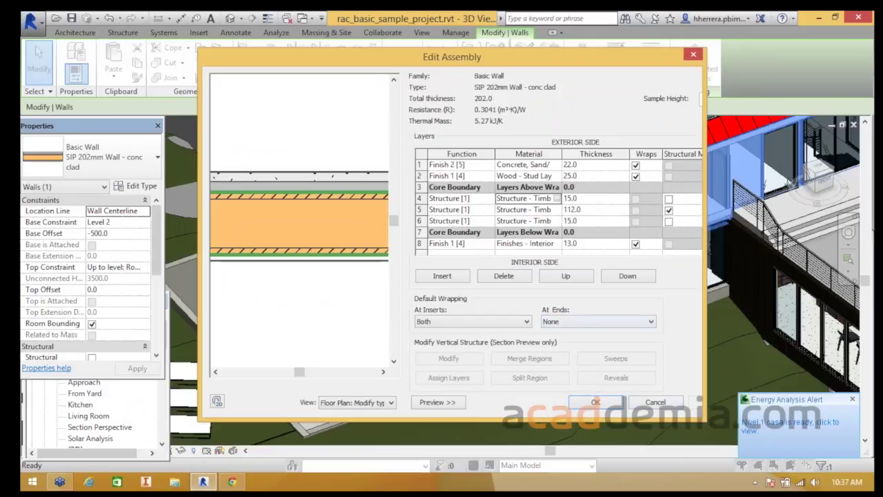
left_click(595, 401)
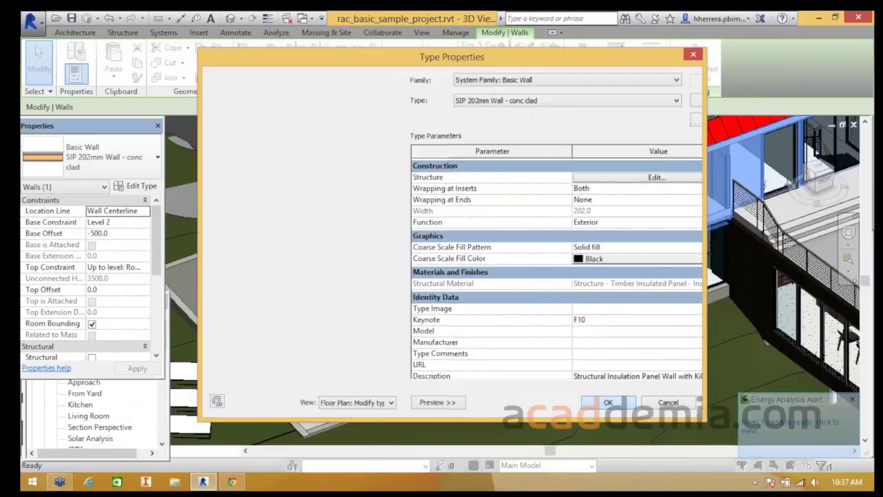
left_click(602, 402)
scroll(312, 342, "down", 3)
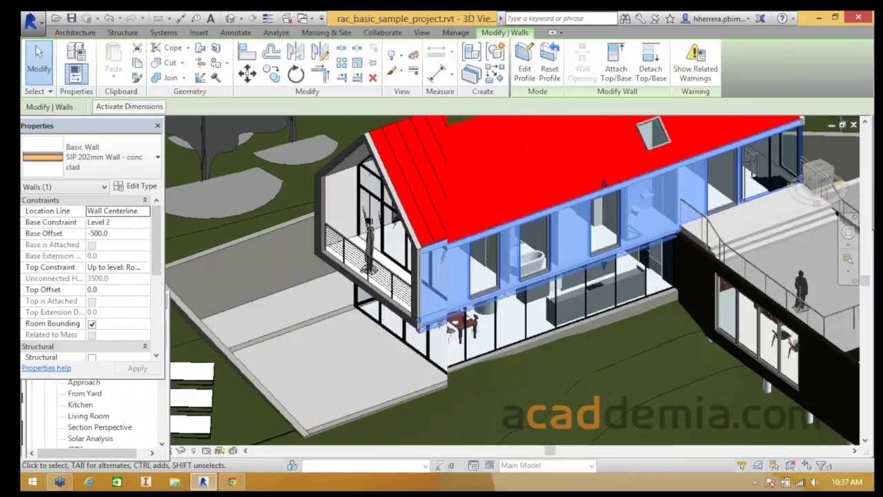
- Deselect the wall and launch Energy Analysis Results & Compare from the Analyze tab
scroll(496, 421, "down", 4)
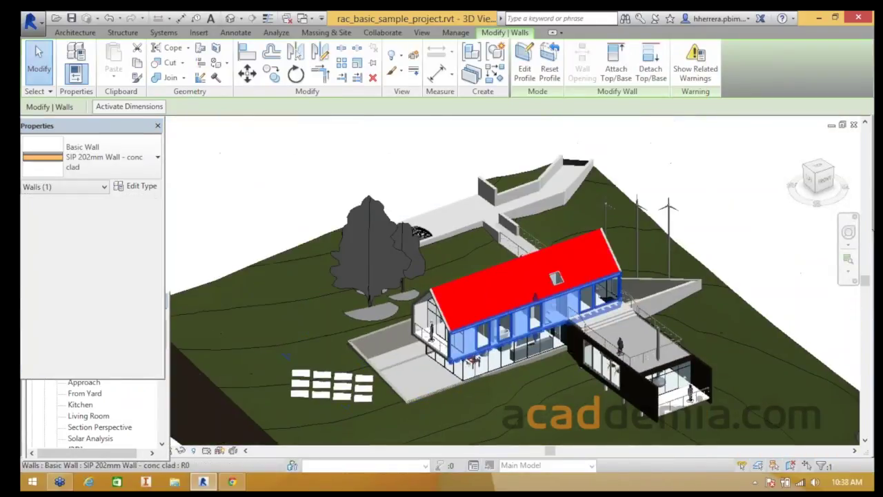
key("Escape")
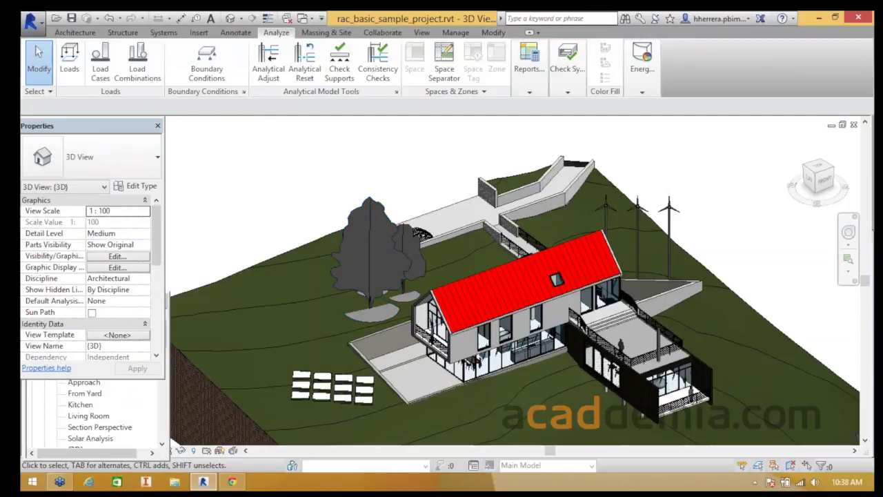
left_click(641, 62)
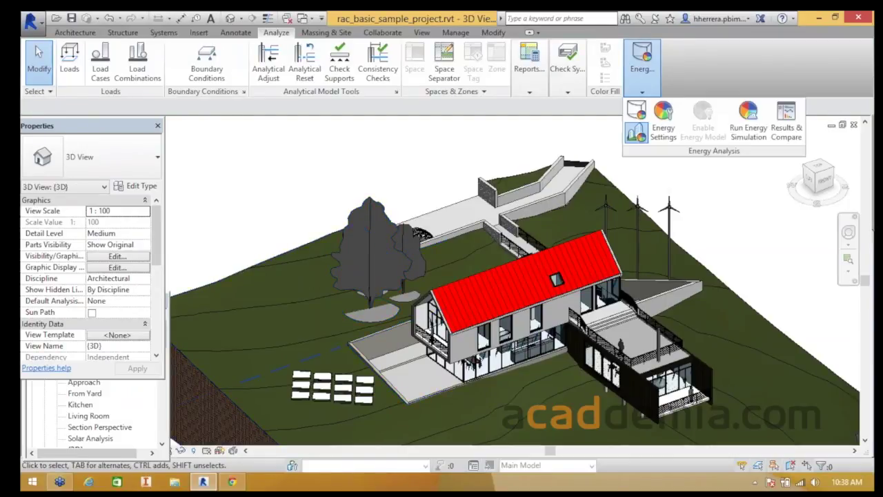
left_click(786, 123)
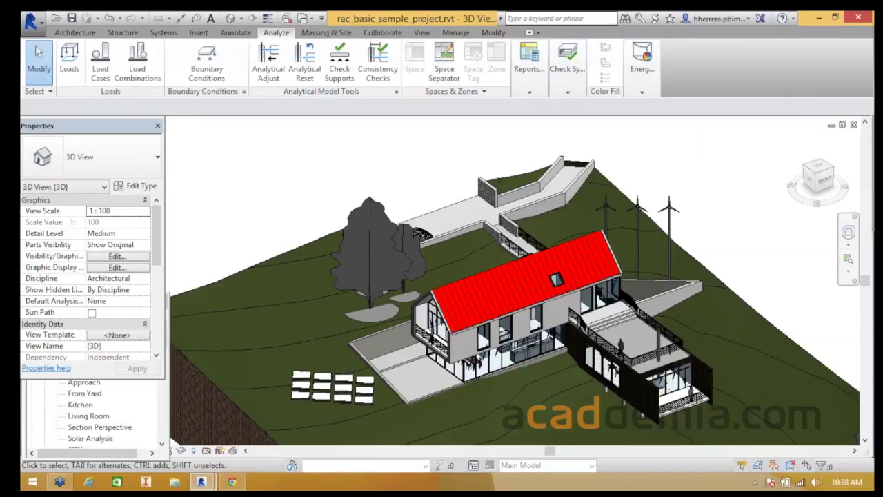
left_click(641, 69)
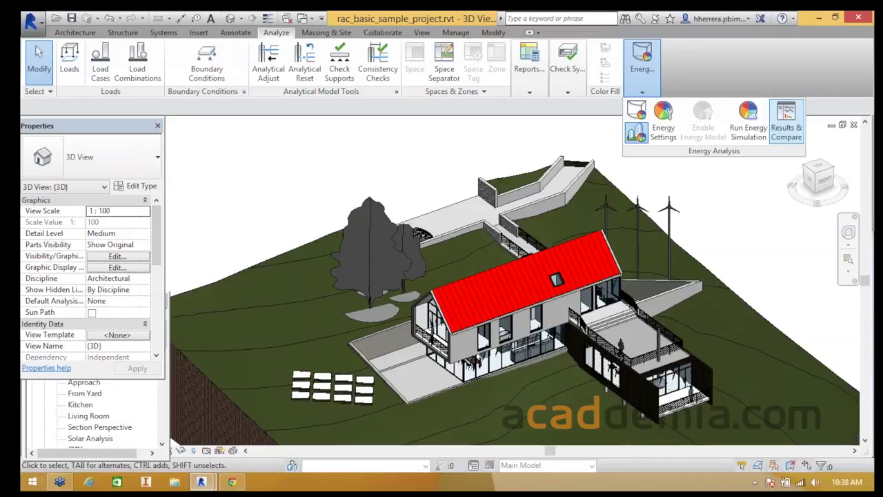
left_click(786, 114)
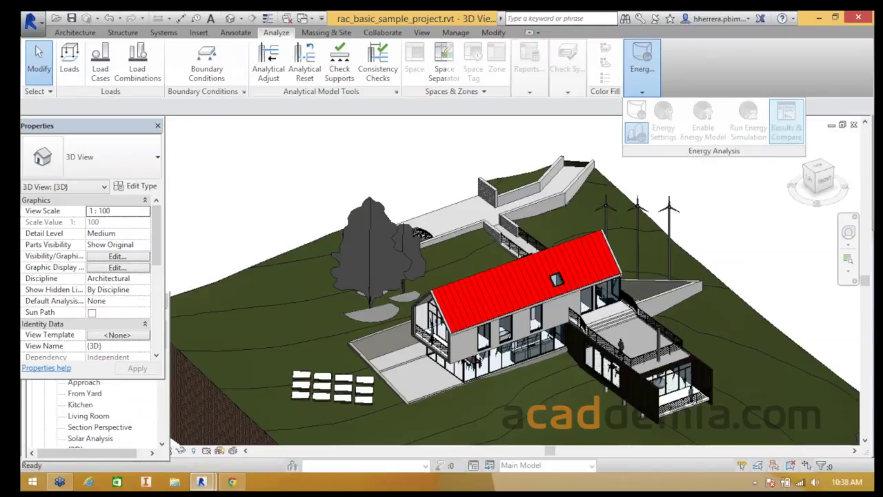
- Select Nivel 1 casa and scroll through its report down to the monthly electricity charts
left_click(79, 74)
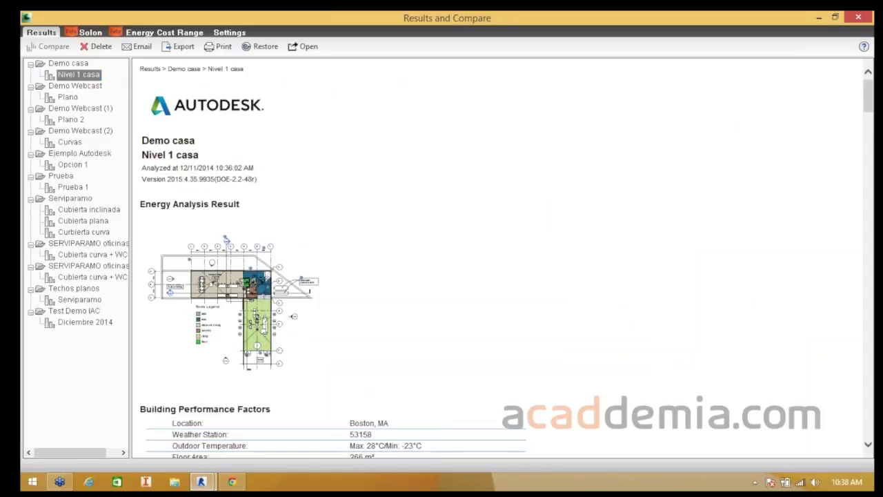
scroll(226, 238, "down", 4)
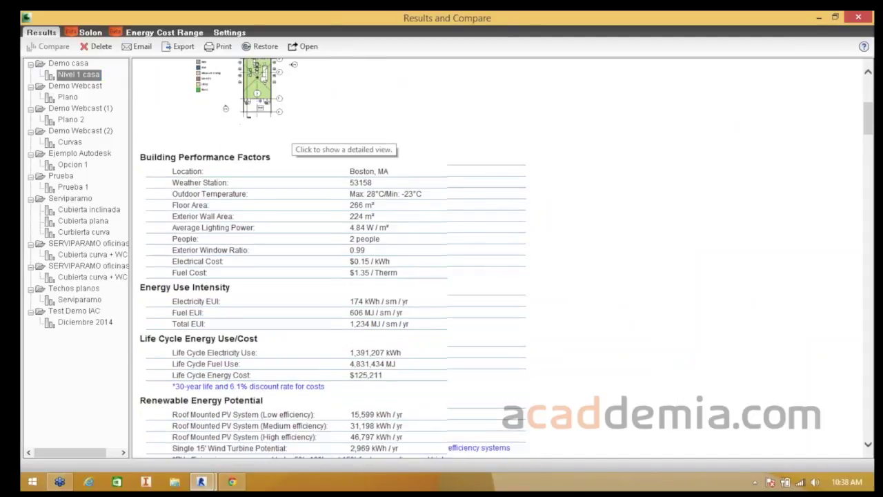
scroll(176, 62, "down", 9)
scroll(483, 259, "down", 10)
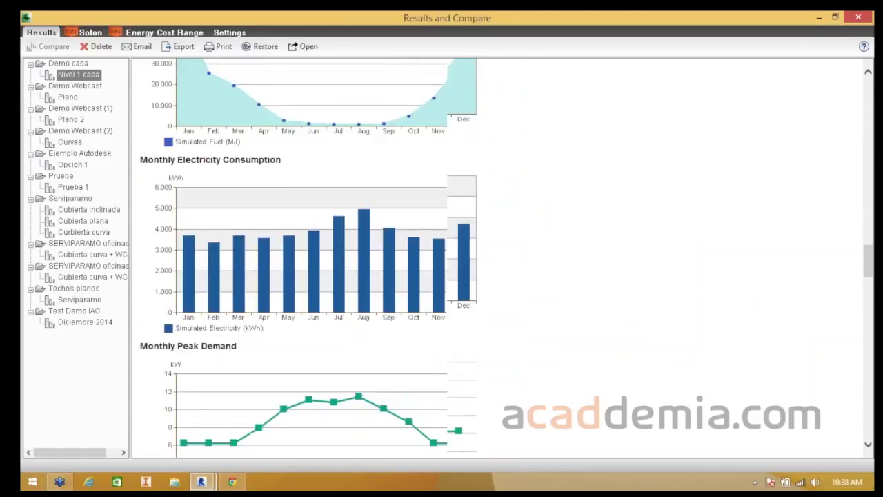
scroll(311, 258, "down", 10)
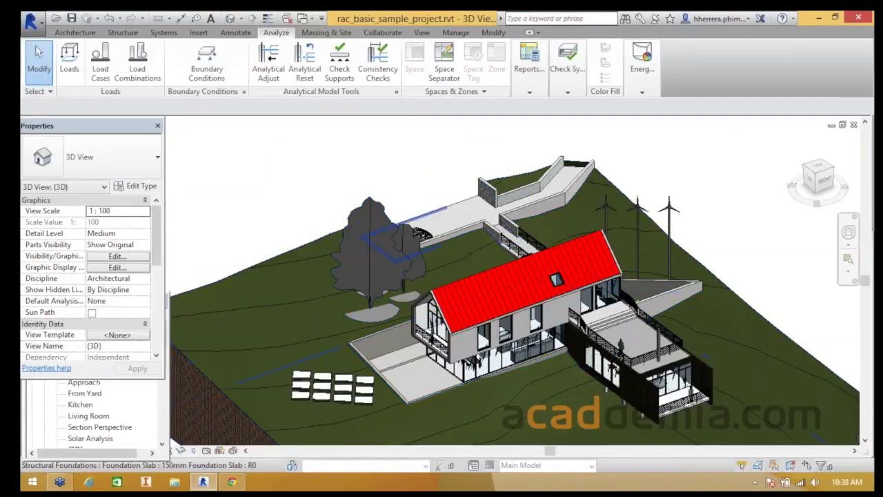
- Zoom out on the site and move the floating project view list aside
scroll(482, 180, "down", 4)
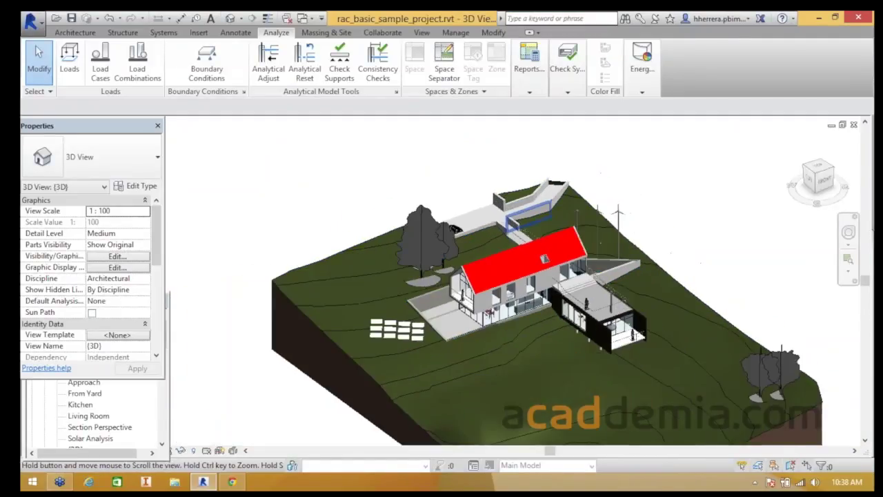
scroll(326, 187, "down", 1)
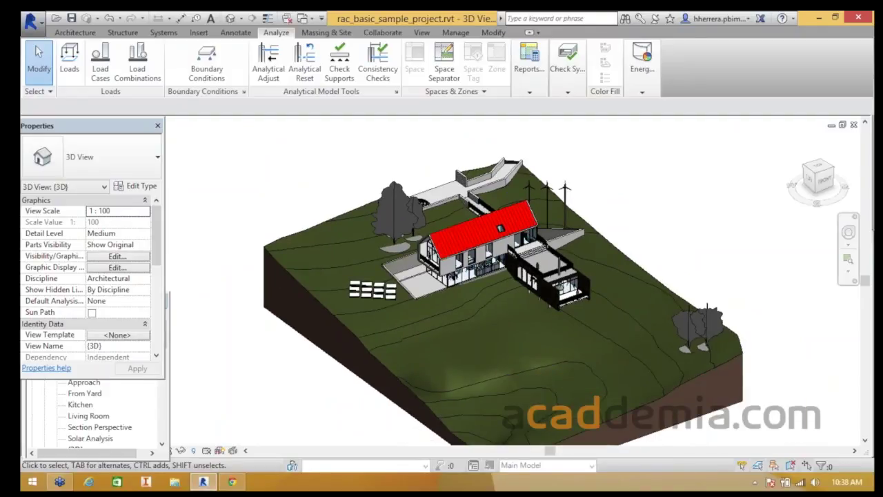
scroll(206, 200, "down", 1)
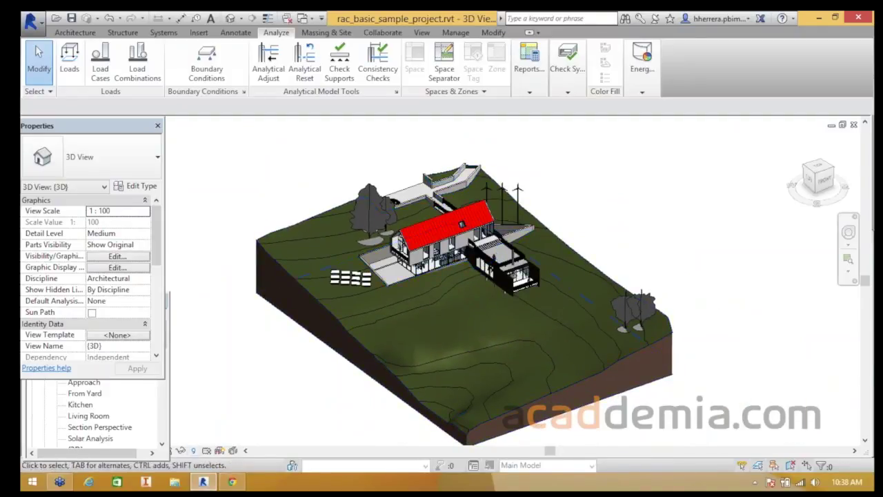
left_click(162, 412)
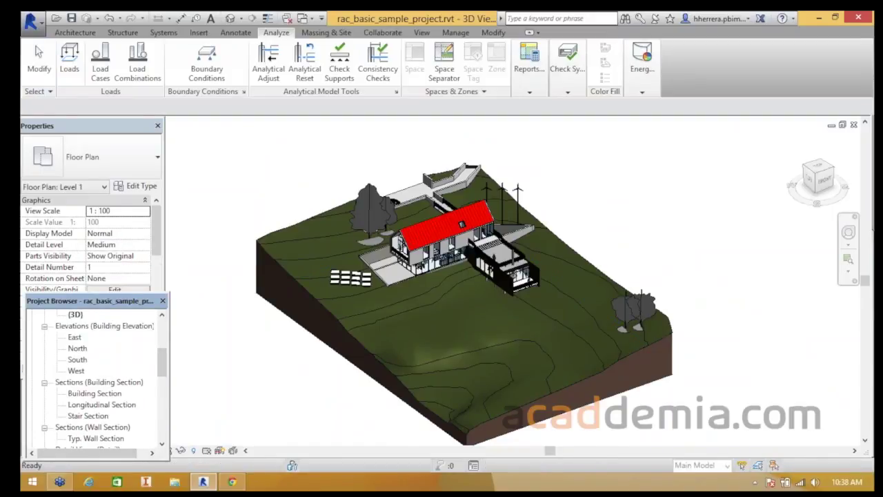
left_click_drag(89, 300, 91, 273)
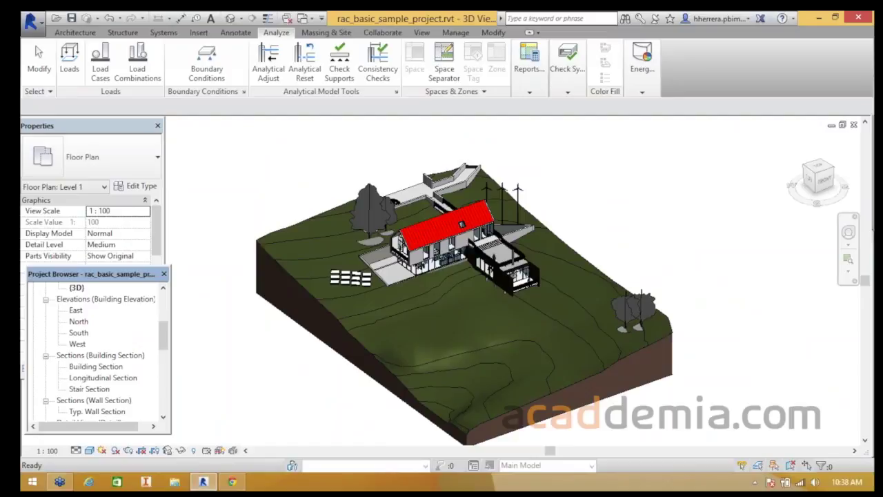
left_click(219, 451)
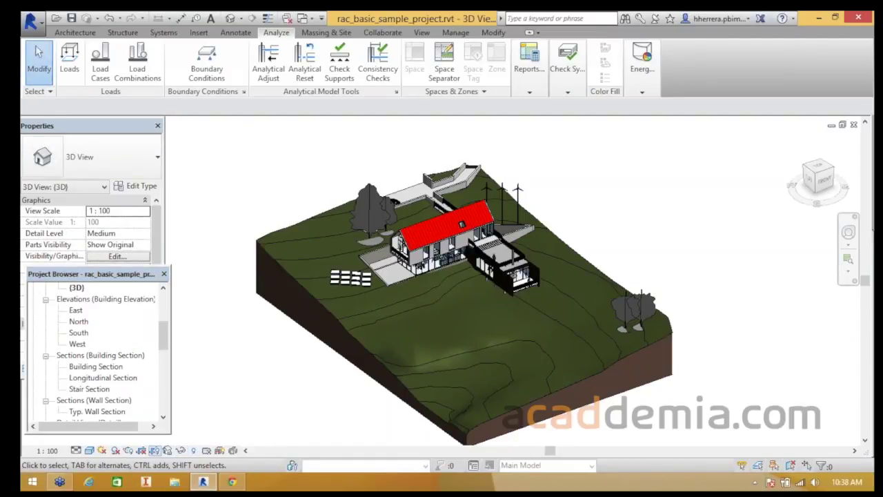
- Set the visual style to Hidden Line, turn shadows on, and zoom in on the house
left_click(89, 450)
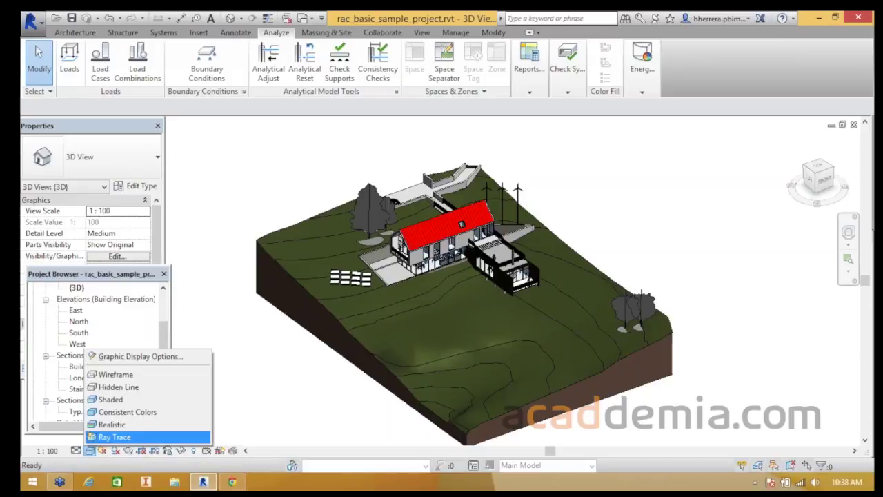
left_click(110, 388)
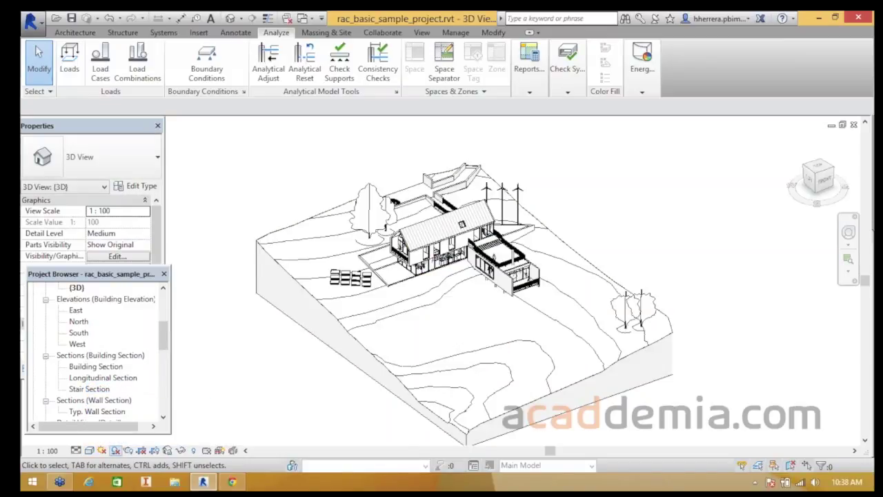
left_click(115, 450)
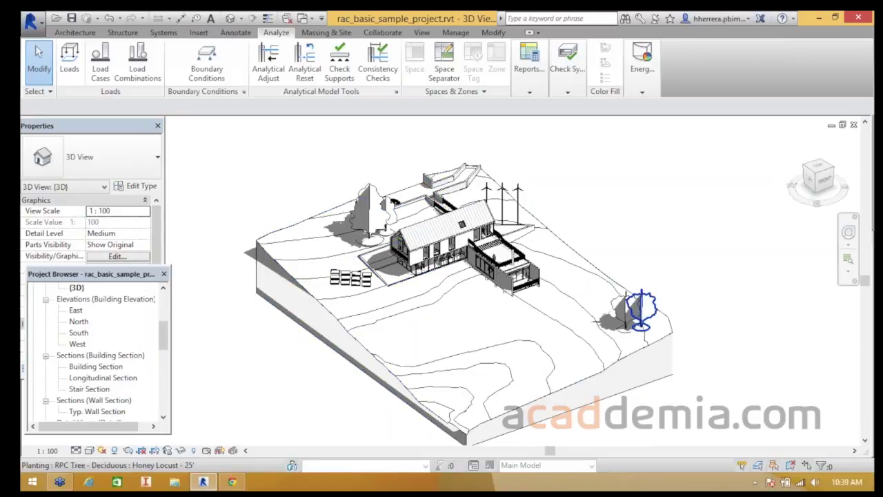
scroll(412, 239, "up", 3)
scroll(369, 320, "up", 4)
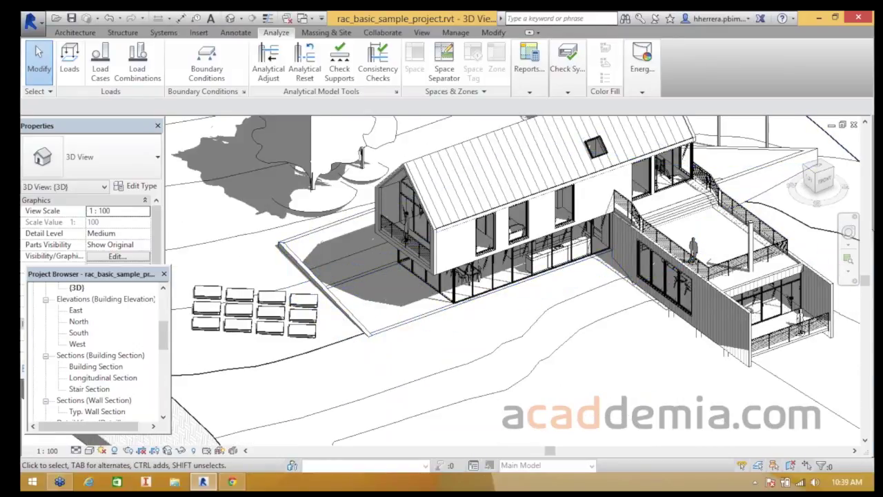
scroll(585, 395, "down", 1)
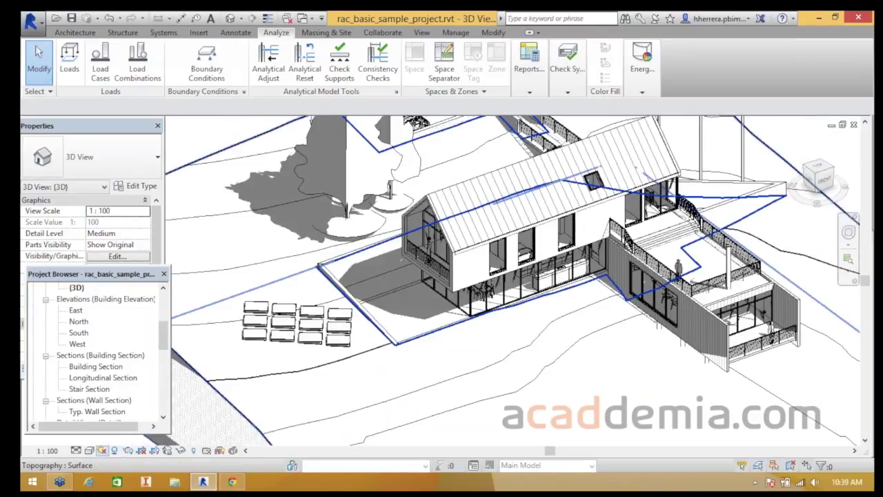
left_click(102, 449)
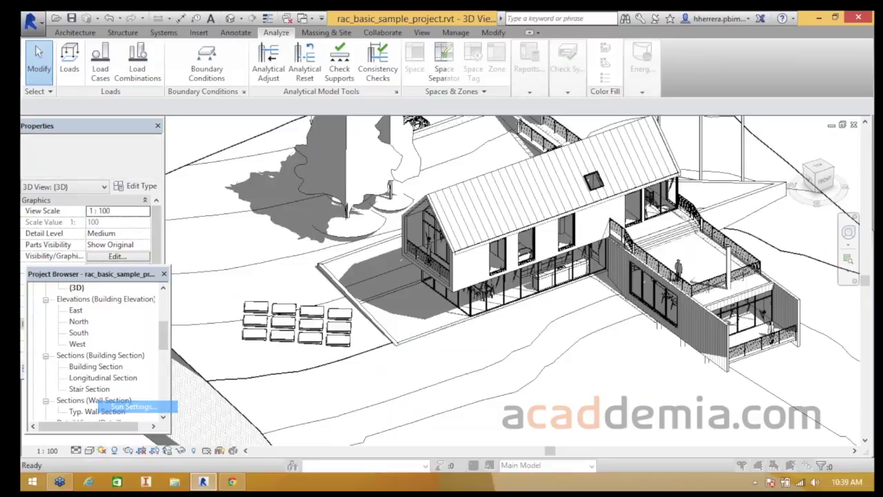
- Set the sun to a Single Day Summer Solstice Solar Study for Boston, MA, 6/21/2010
left_click(138, 405)
left_click(245, 196)
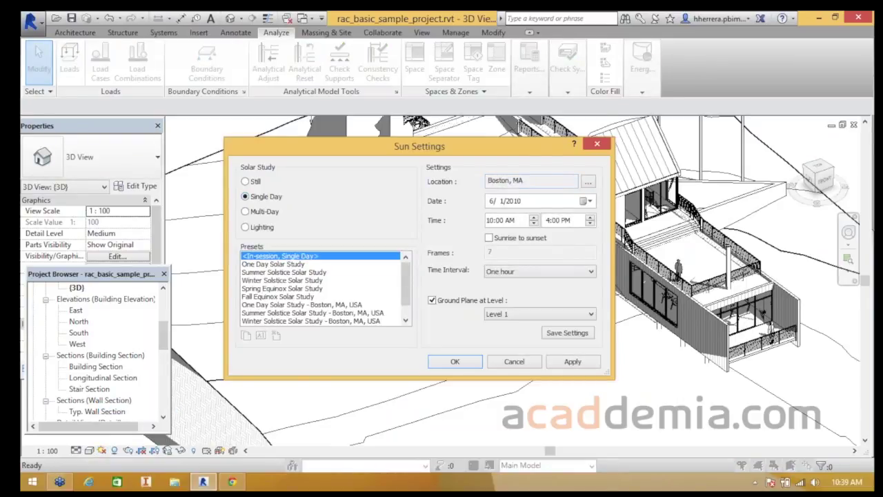
left_click(282, 280)
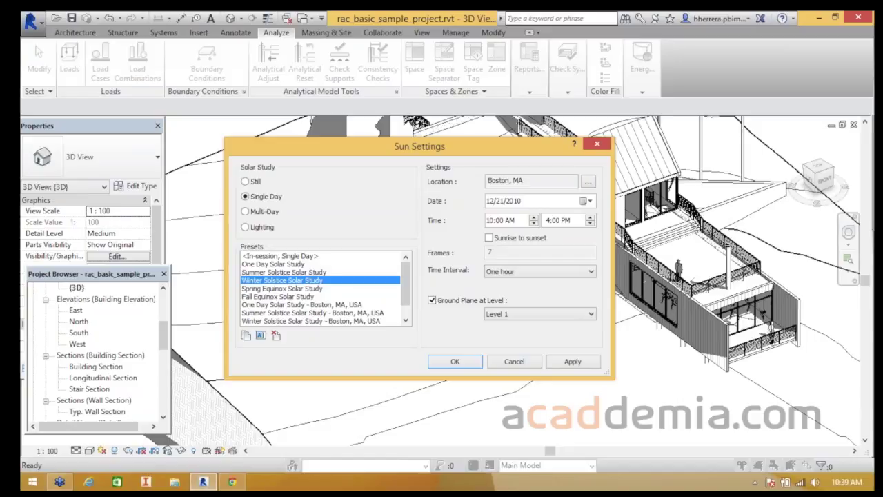
left_click(284, 272)
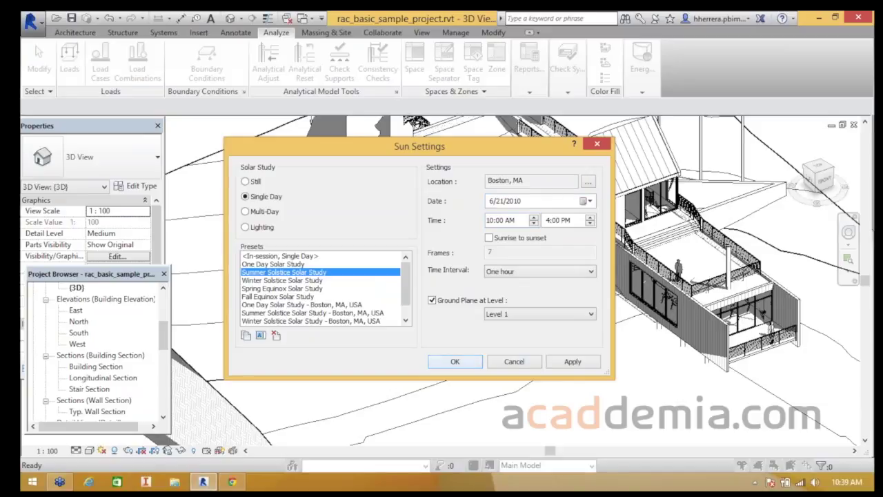
left_click(454, 361)
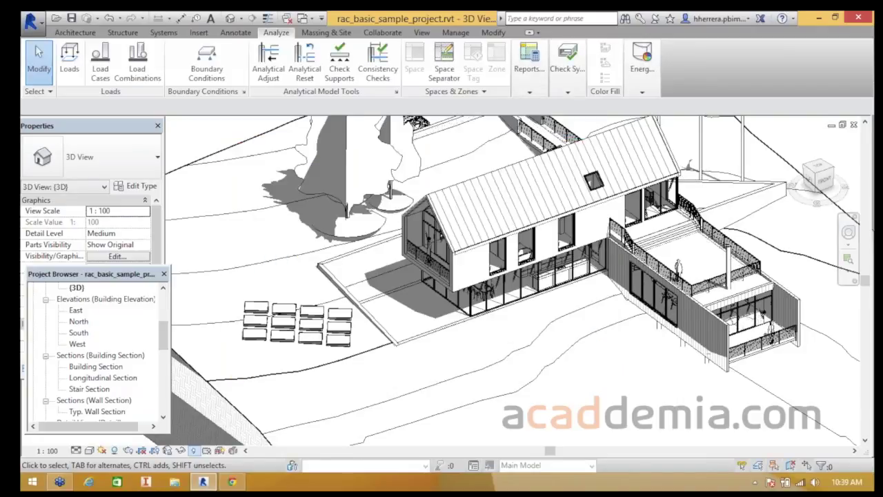
- Turn shadows back on, preview the solar study, and show the sun path around the model
left_click(114, 450)
left_click(102, 450)
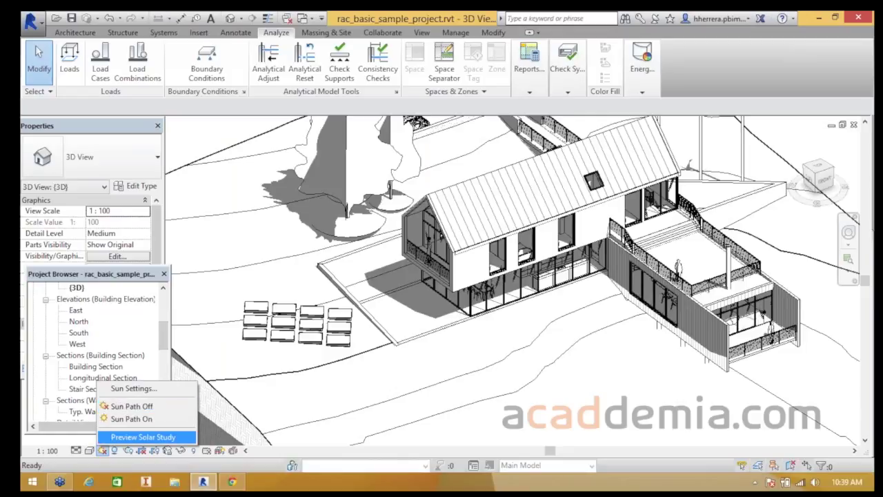
left_click(143, 436)
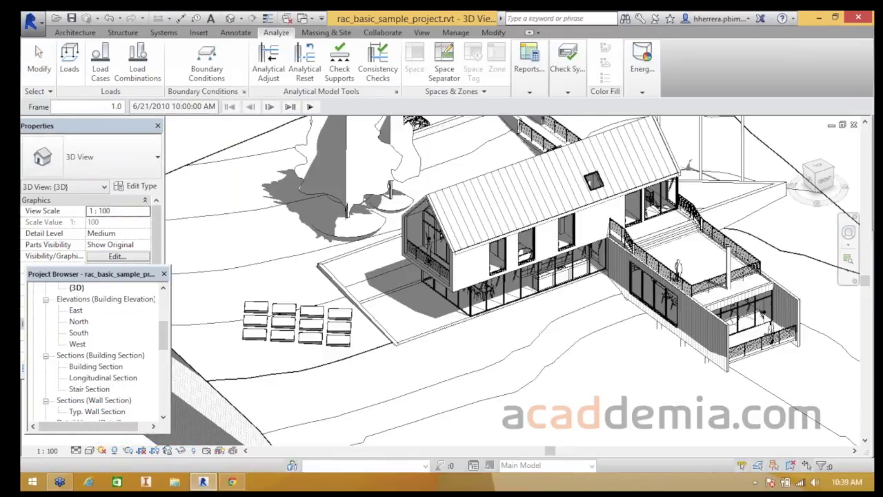
scroll(260, 163, "down", 4)
middle_click_drag(261, 163, 359, 189)
left_click(102, 450)
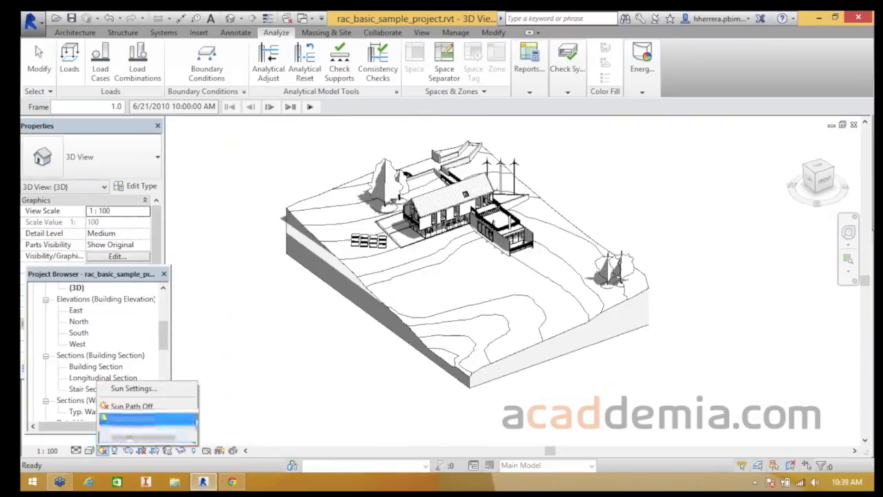
left_click(138, 418)
- Orbit the model within the sun path to see the full solar-study site
scroll(298, 334, "down", 2)
middle_click_drag(298, 334, 497, 321, "shift")
mouse_move(441, 337)
middle_mouse_down("shift")
mouse_move(351, 351)
mouse_move(482, 338)
middle_mouse_up("shift")
scroll(351, 352, "down", 2)
middle_click_drag(373, 338, 463, 346, "shift")
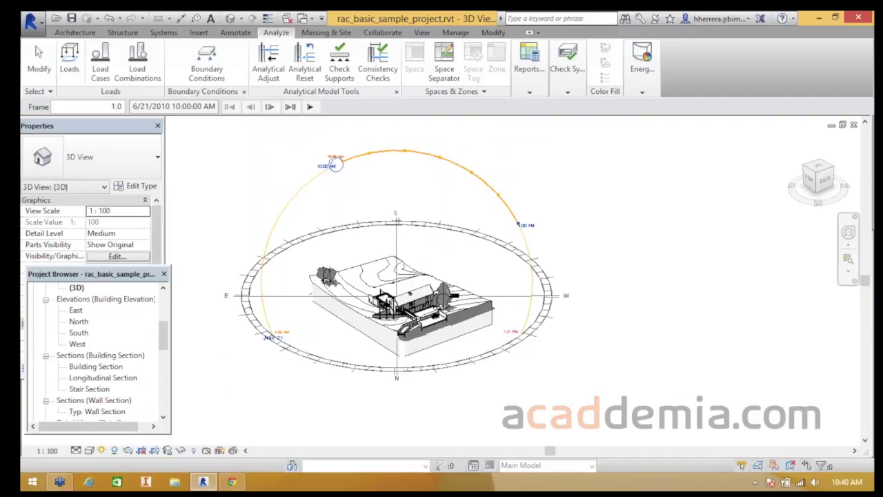
middle_click_drag(287, 194, 355, 205, "shift")
scroll(356, 205, "up", 1)
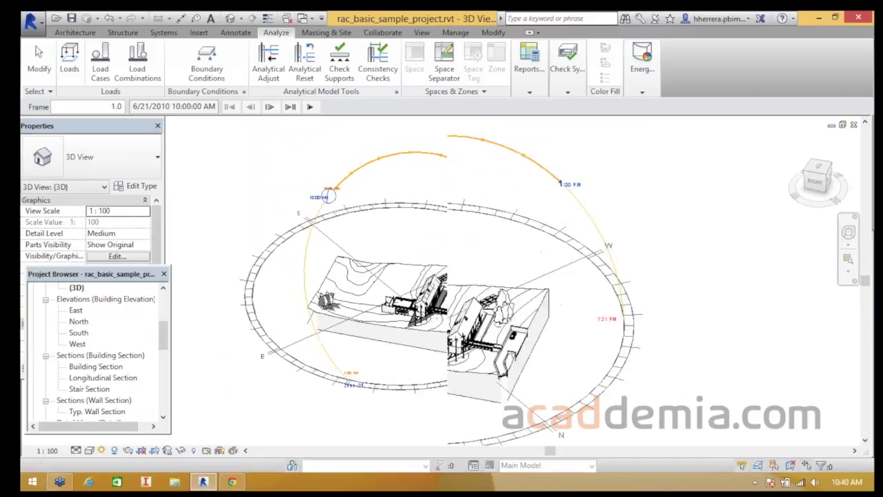
scroll(328, 199, "up", 1)
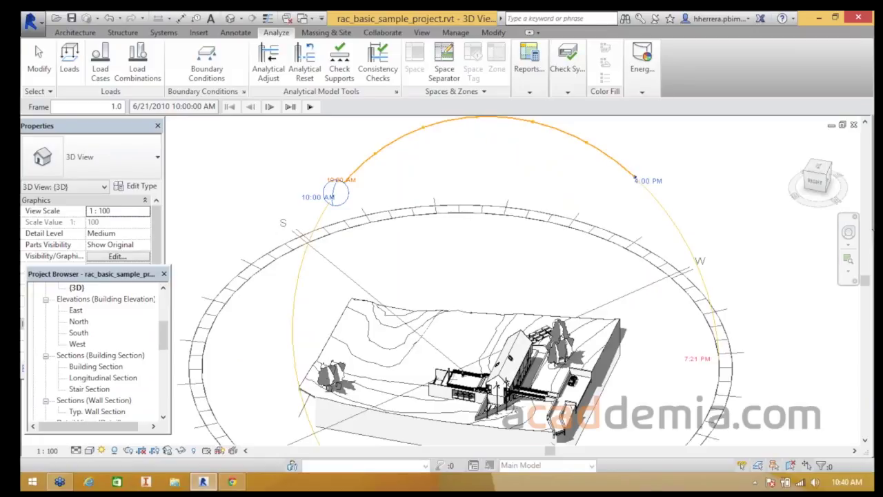
scroll(413, 302, "down", 1)
middle_click_drag(413, 302, 171, 312, "shift")
scroll(276, 305, "up", 2)
scroll(386, 269, "down", 2)
- Recenter the house viewed from the left front, then switch to the web browser
middle_click_drag(396, 269, 453, 324, "shift")
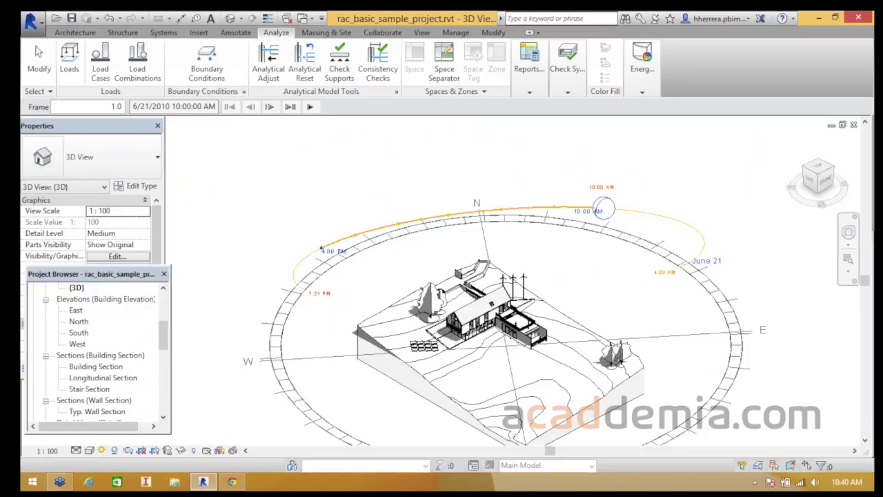
scroll(508, 234, "up", 2)
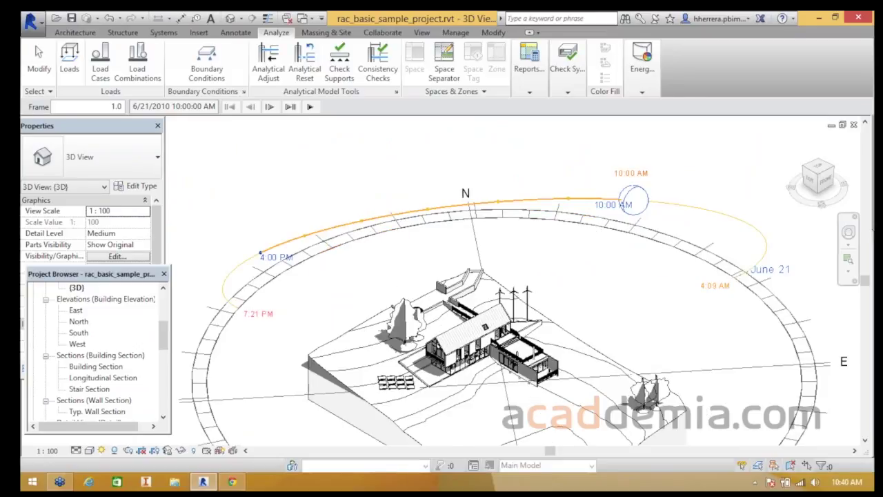
scroll(327, 279, "down", 2)
scroll(408, 348, "up", 5)
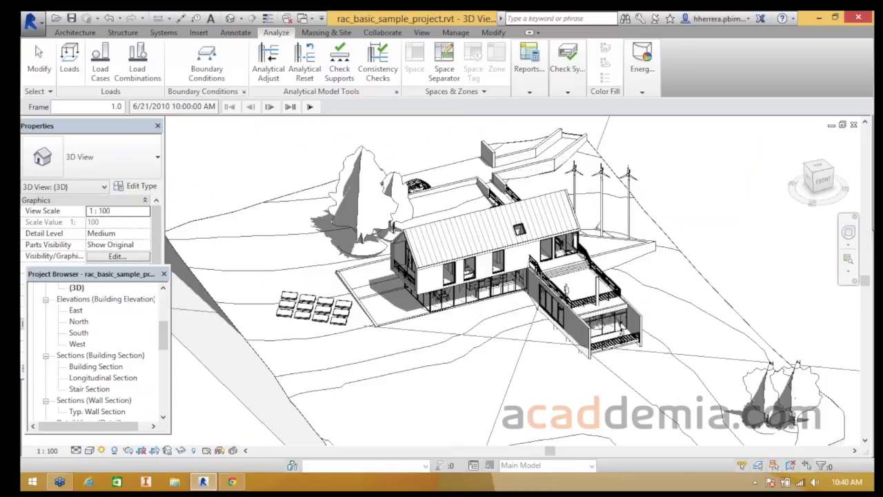
scroll(390, 271, "down", 1)
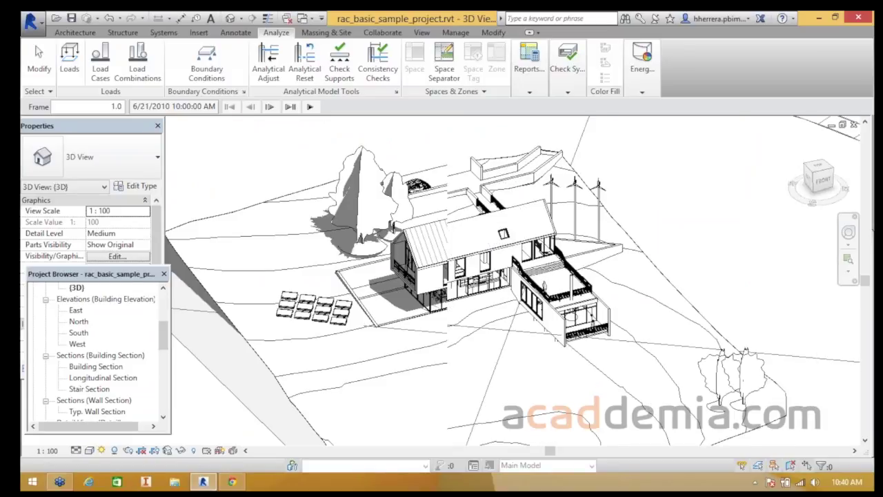
scroll(443, 258, "down", 1)
middle_click_drag(443, 259, 552, 255)
scroll(552, 255, "up", 1)
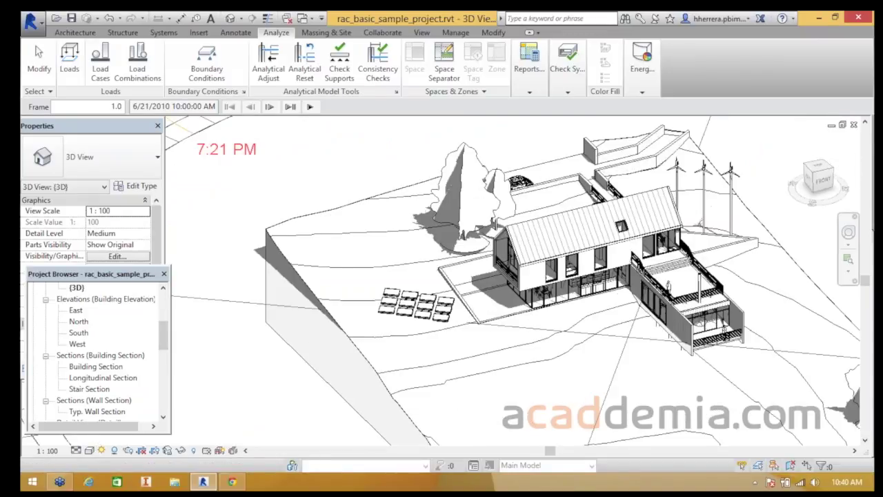
scroll(325, 186, "down", 1)
middle_click_drag(324, 187, 393, 196, "shift")
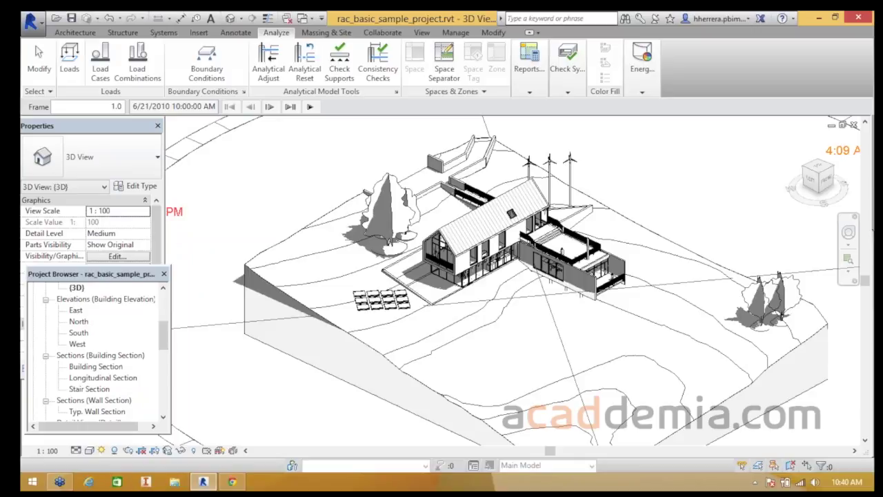
scroll(317, 356, "down", 3)
scroll(317, 356, "up", 1)
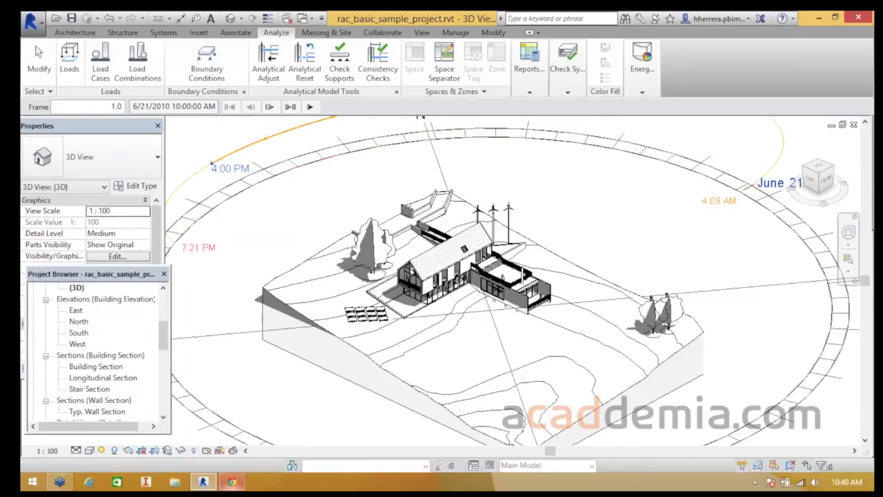
left_click(232, 481)
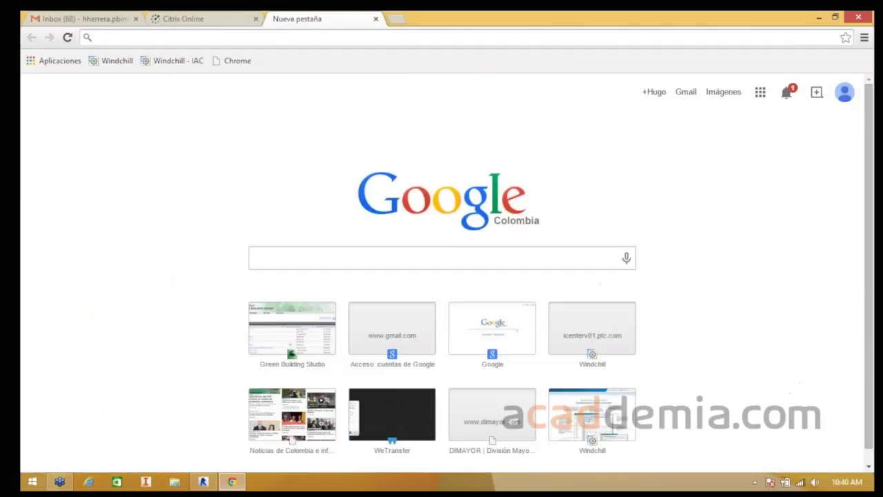
- Go to gbs.autodesk.com, the Green Building Studio site, in the new Chrome tab
type("gs")
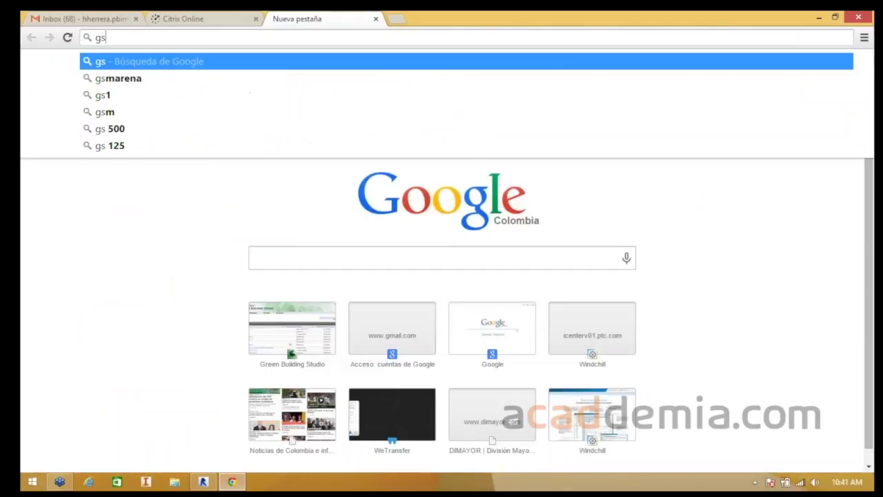
key("BackSpace")
type("bs.autodesk.com")
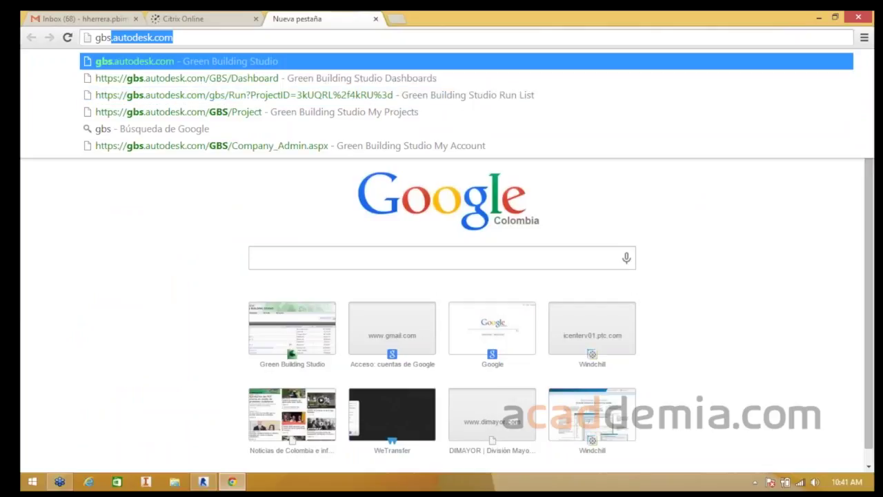
key("Return")
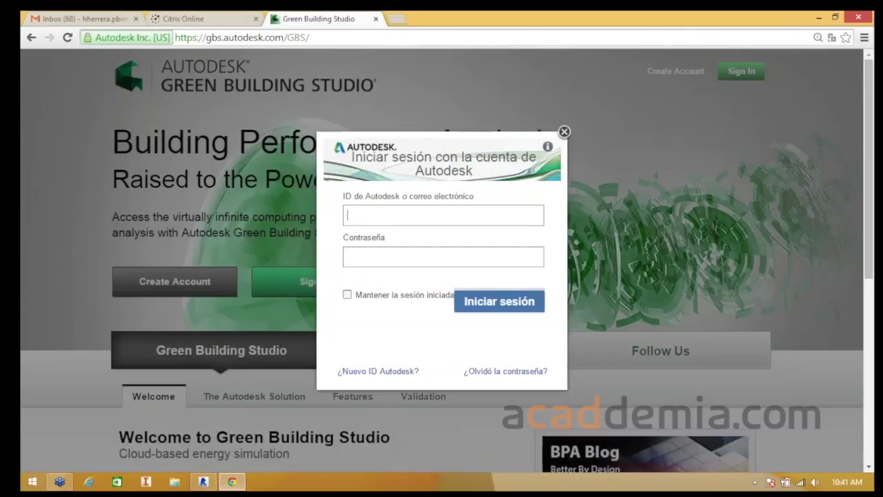
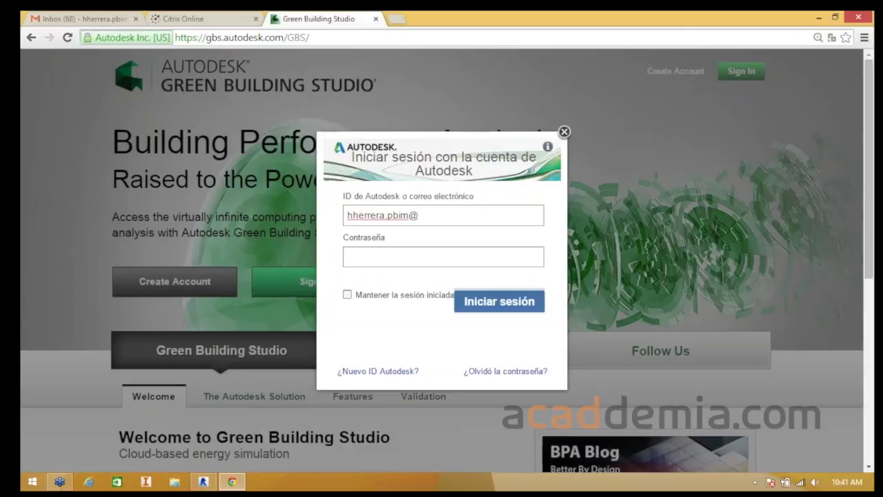
- Enter the Autodesk account e-mail and password and submit the sign-in
key("Tab")
type("****")
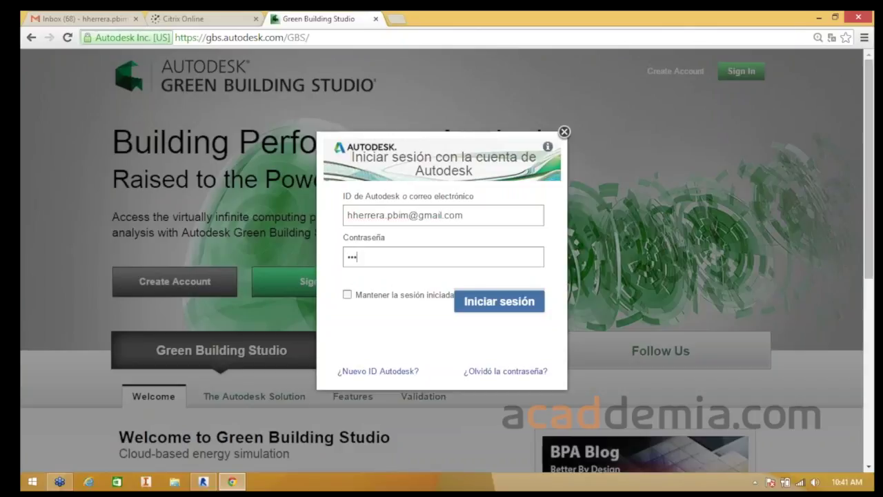
type("********")
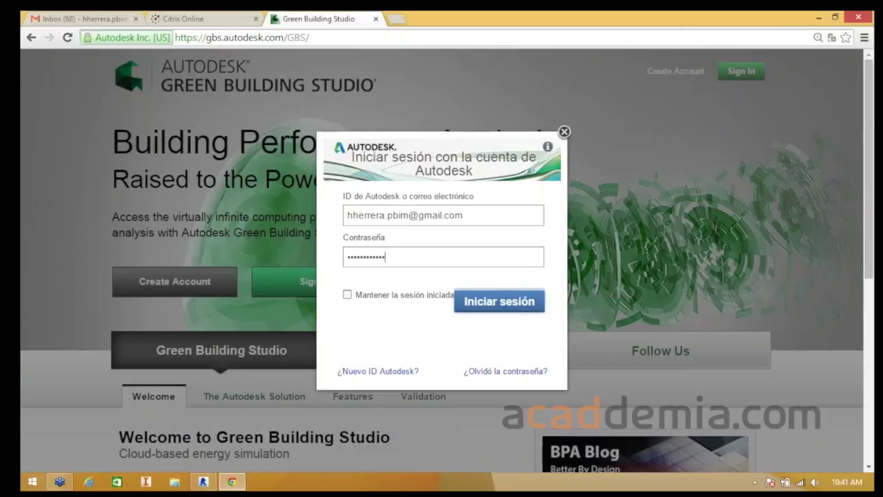
key("Return")
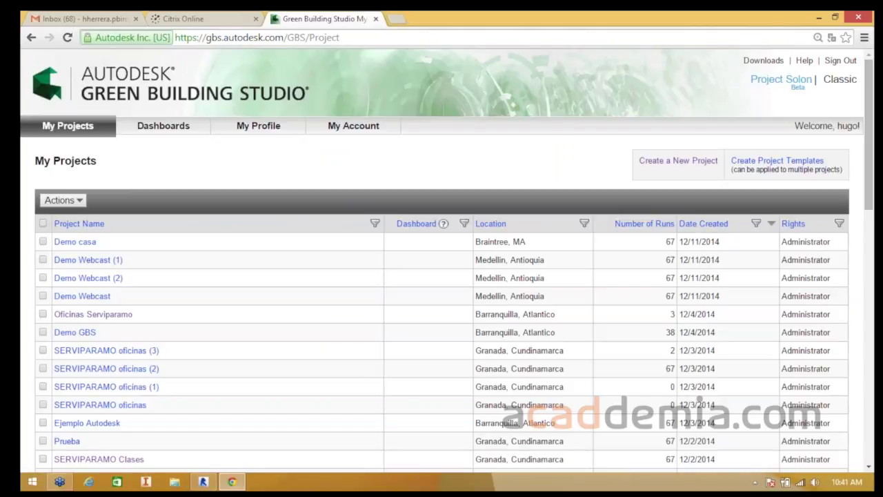
- Open the Demo Webcast (1) project and browse its Run List, with base run Plano 2 at 470.3 MJ/m²/year
scroll(698, 398, "down", 2)
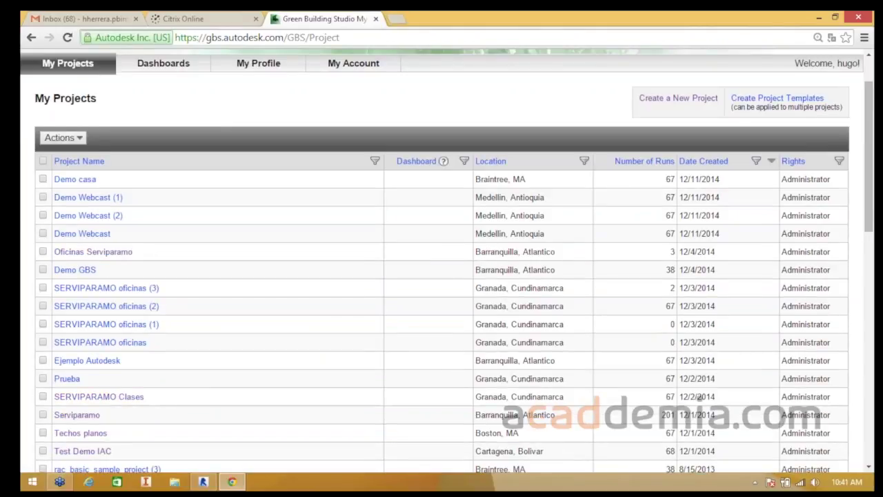
scroll(88, 259, "up", 2)
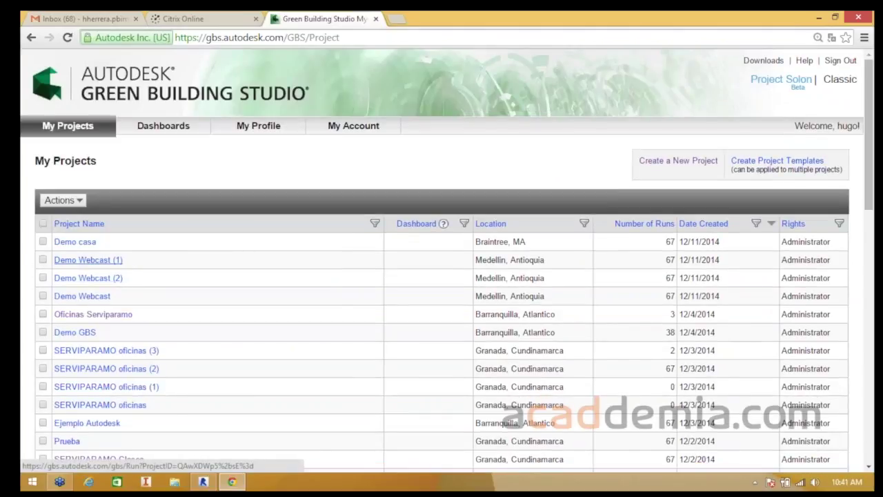
left_click(88, 259)
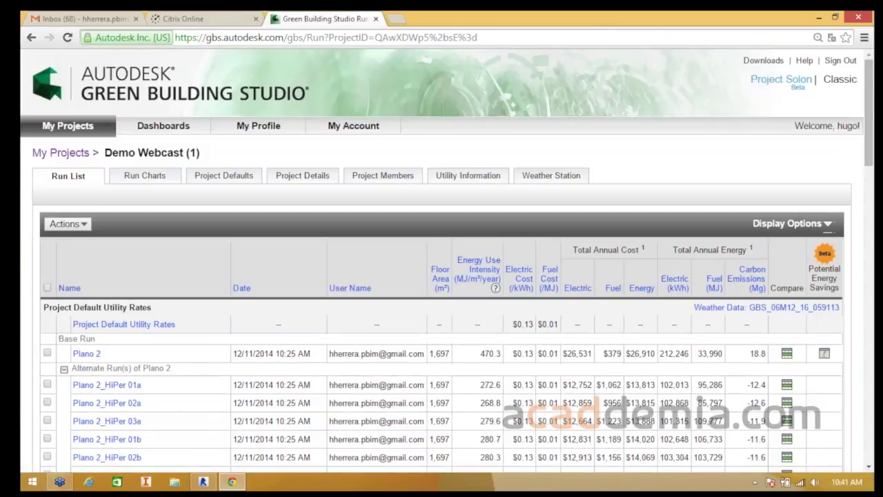
scroll(441, 276, "down", 2)
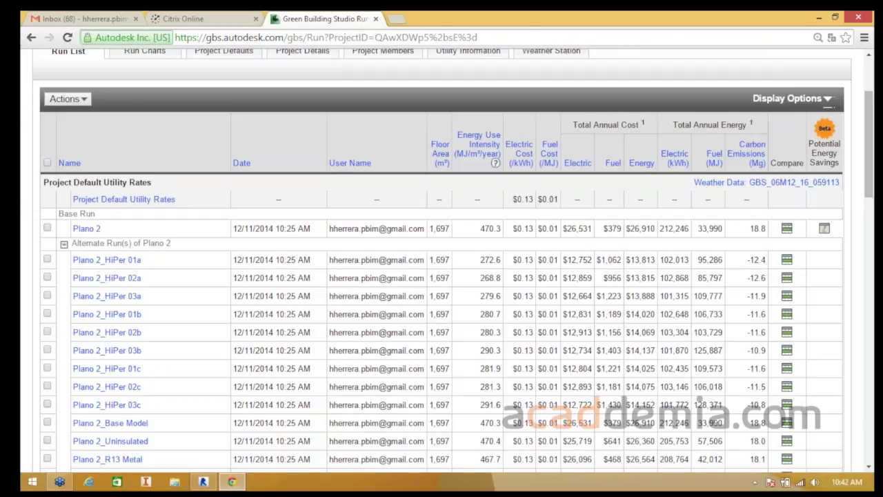
scroll(442, 276, "up", 2)
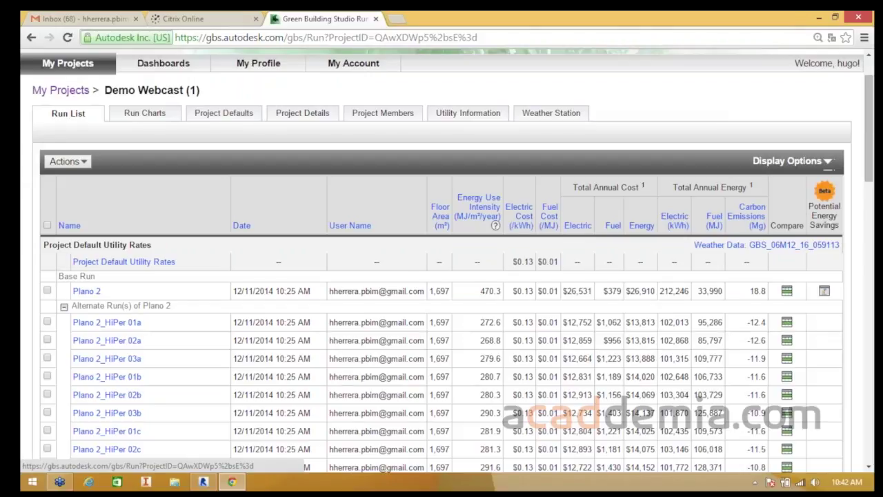
scroll(441, 276, "down", 2)
scroll(128, 389, "down", 1)
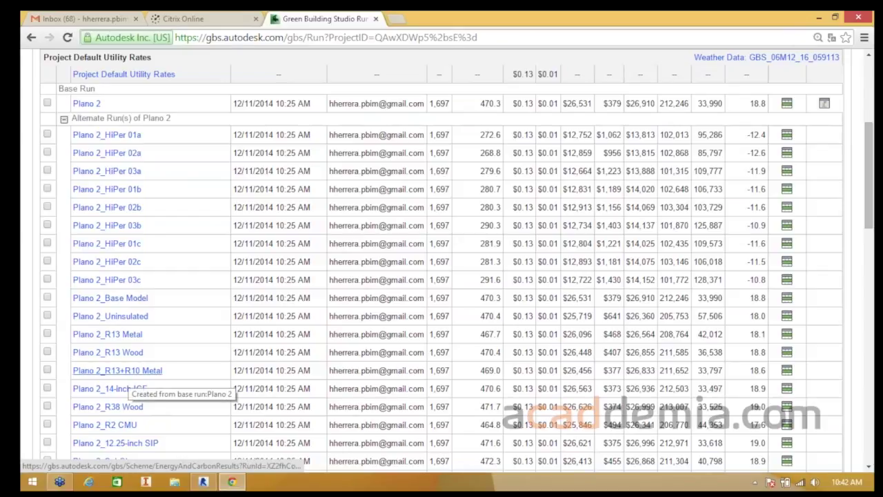
scroll(128, 388, "up", 3)
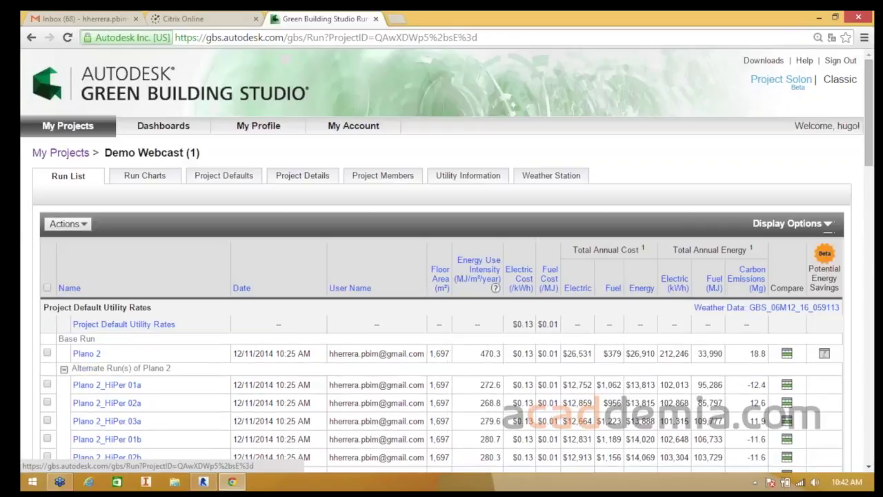
scroll(129, 388, "down", 1)
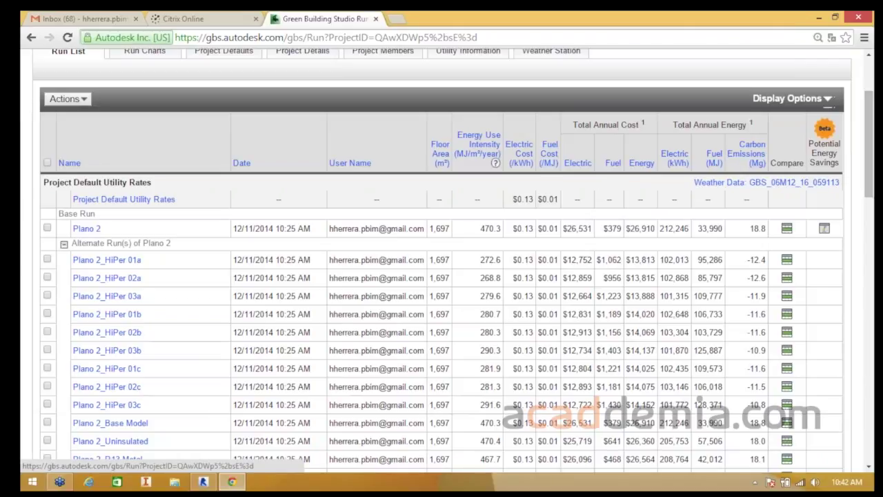
scroll(441, 276, "up", 2)
- Scroll through the Plano 2 run's Energy and Carbon Results, then view its Water Usage page
scroll(442, 276, "down", 1)
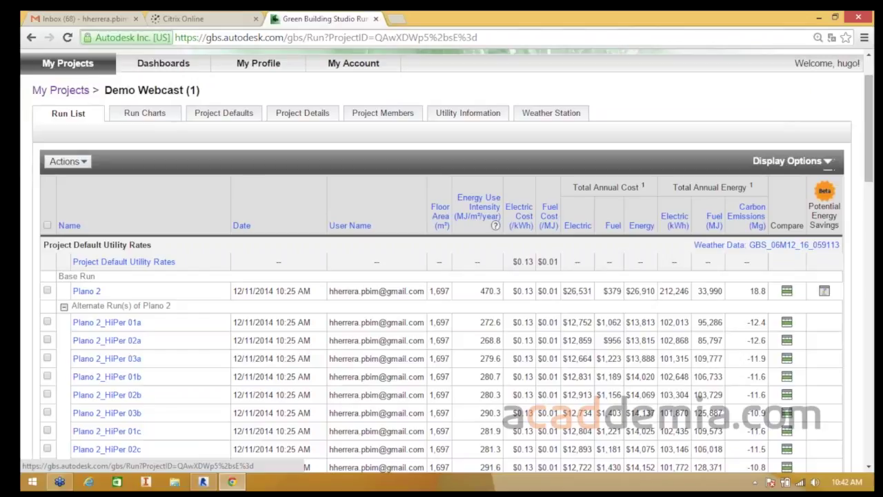
left_click(86, 290)
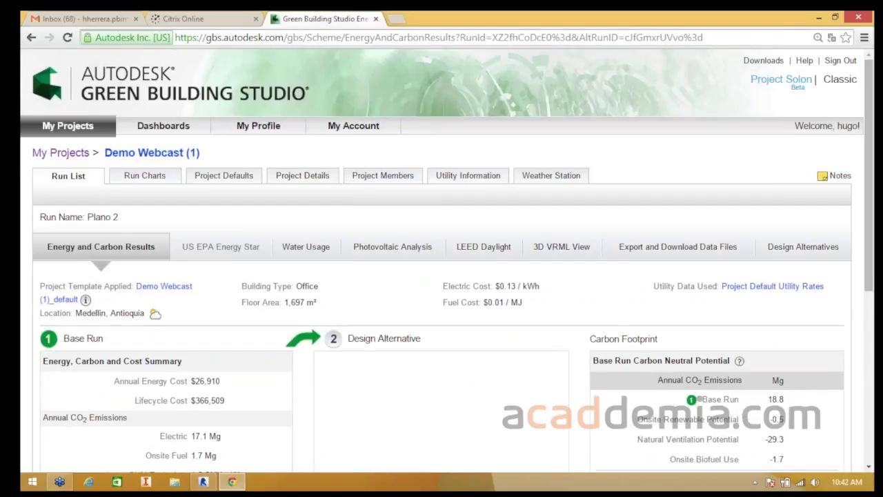
scroll(442, 276, "down", 1)
scroll(441, 276, "up", 1)
scroll(442, 276, "down", 2)
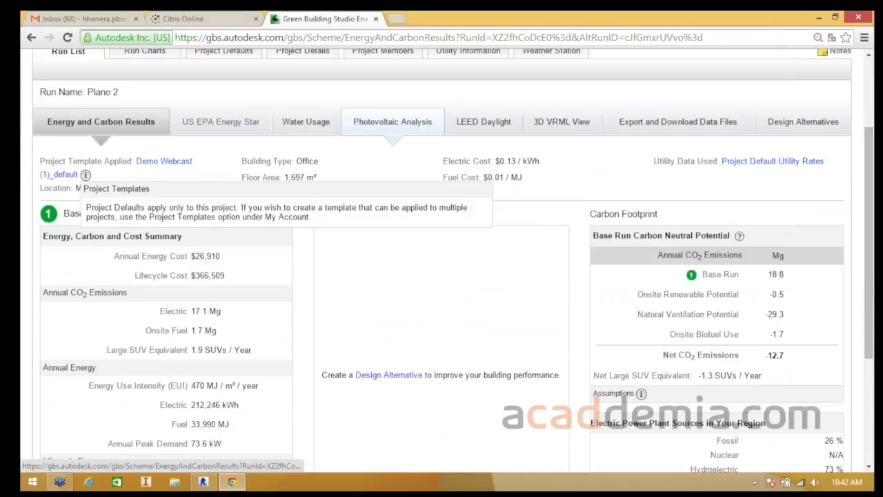
scroll(442, 276, "down", 2)
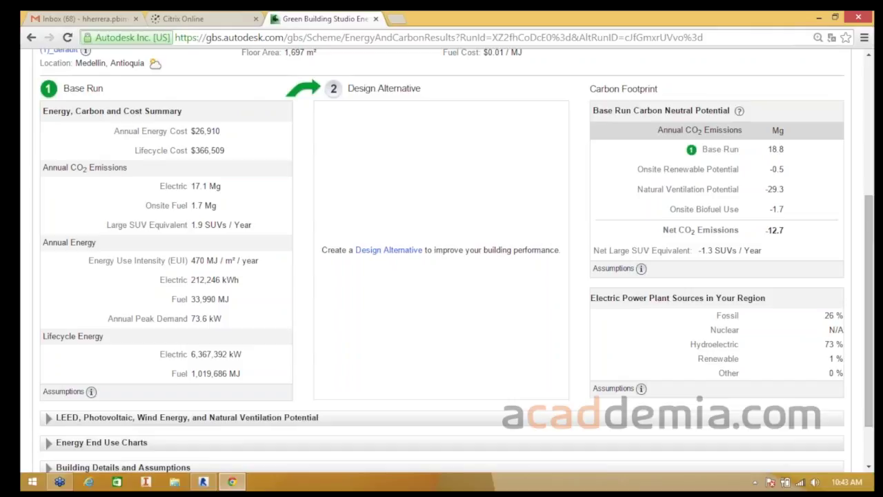
scroll(441, 275, "down", 1)
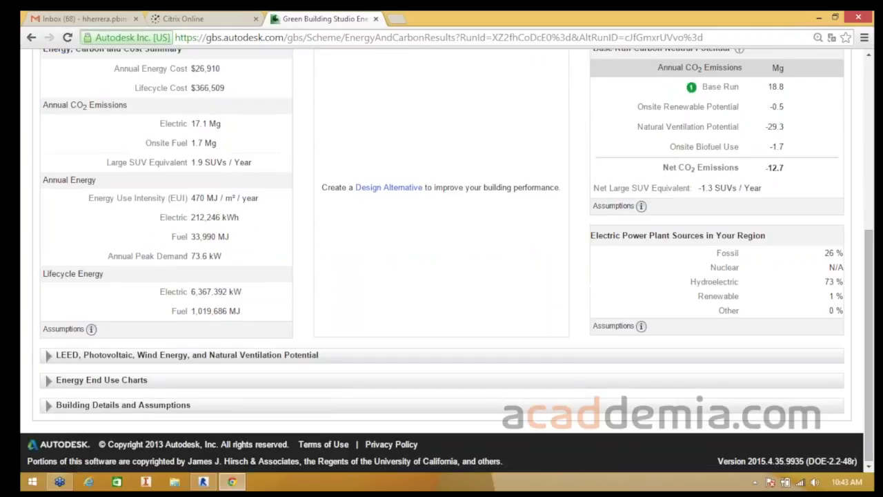
scroll(441, 276, "up", 4)
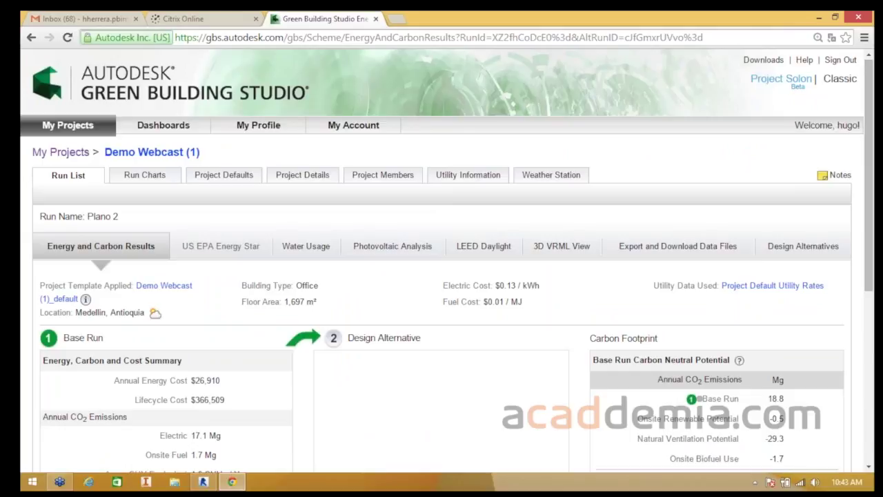
scroll(305, 121, "down", 2)
left_click(306, 121)
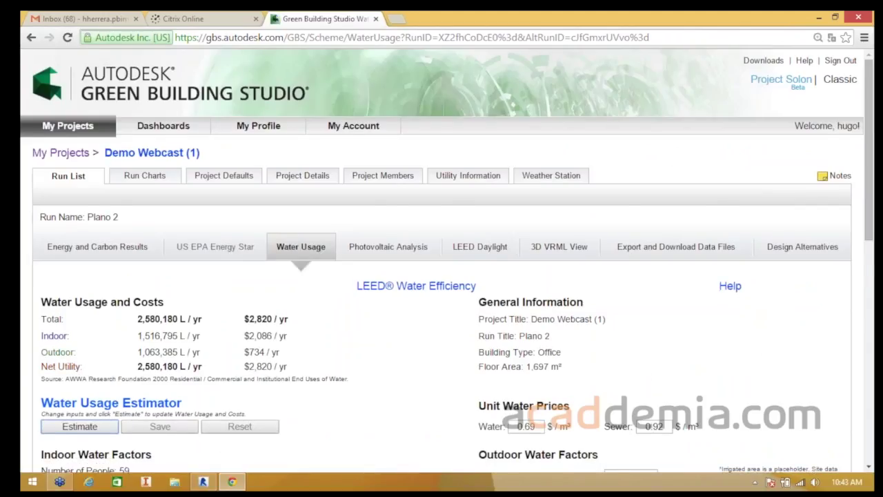
- Step past the water and sewer unit prices and select the Toilets Total of 5 for replacement
scroll(442, 262, "down", 4)
scroll(441, 262, "up", 2)
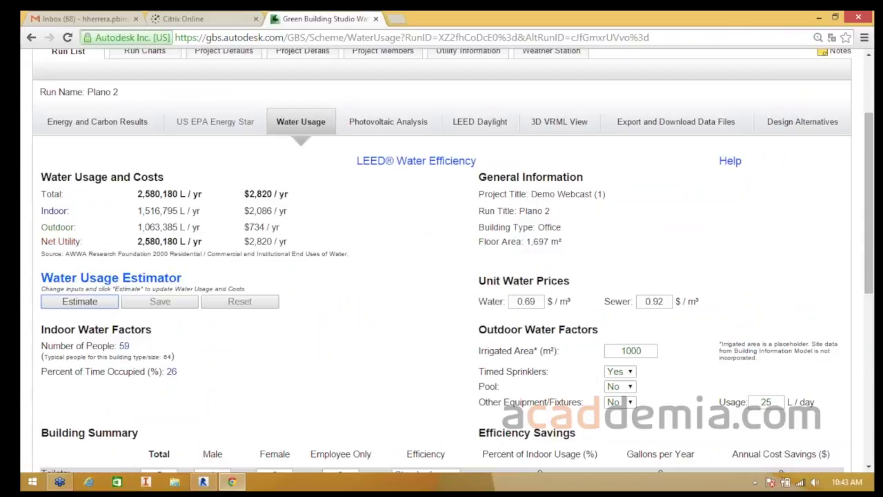
scroll(442, 263, "down", 1)
key("Tab")
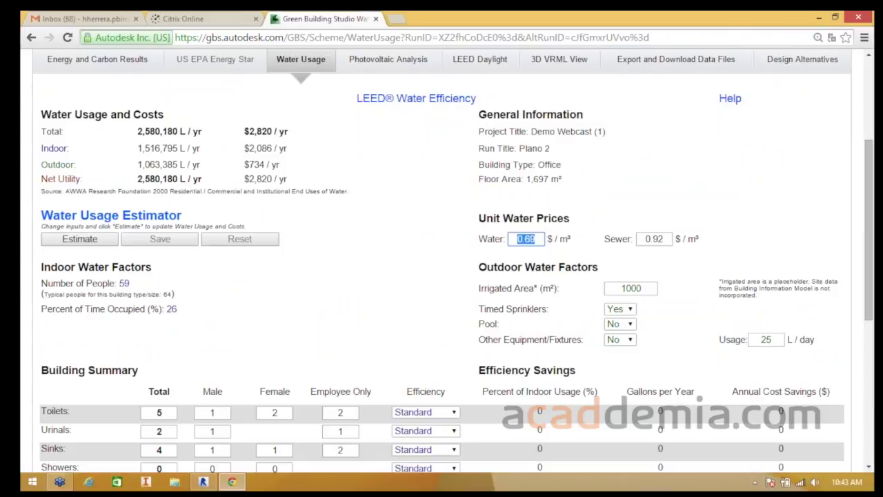
key("Tab")
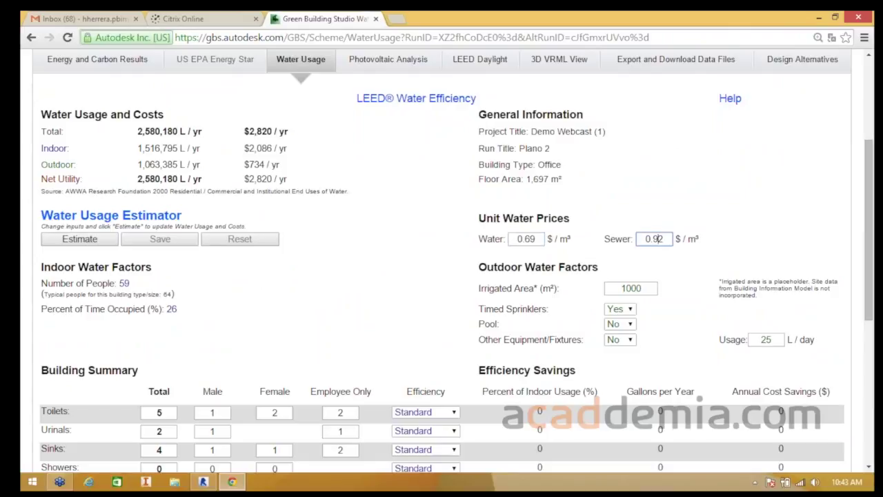
key("Tab")
scroll(441, 263, "down", 3)
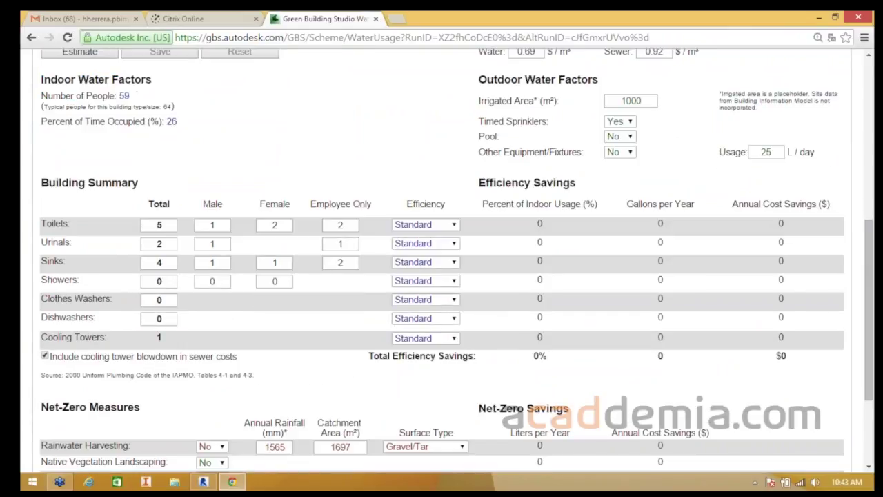
double_click(159, 225)
- Enter 4 toilets, set toilet efficiency to Low-Flow and urinals to Waterless
type("4")
left_click(158, 242)
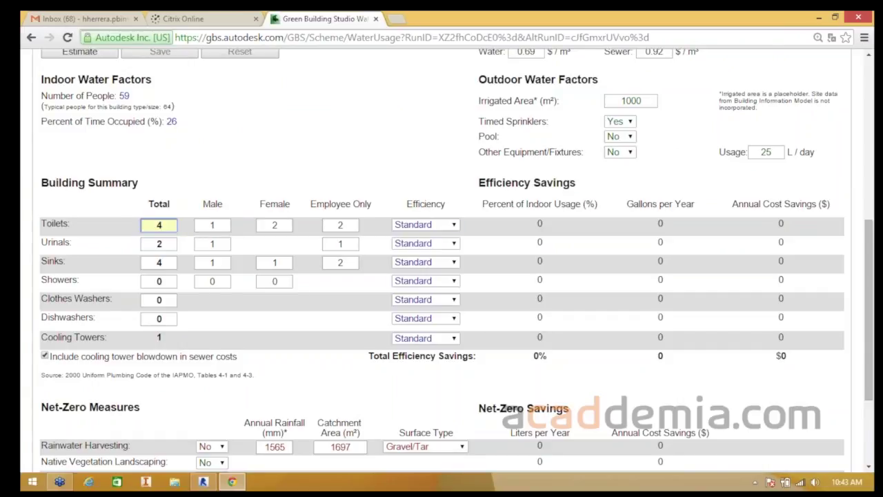
left_click(441, 225)
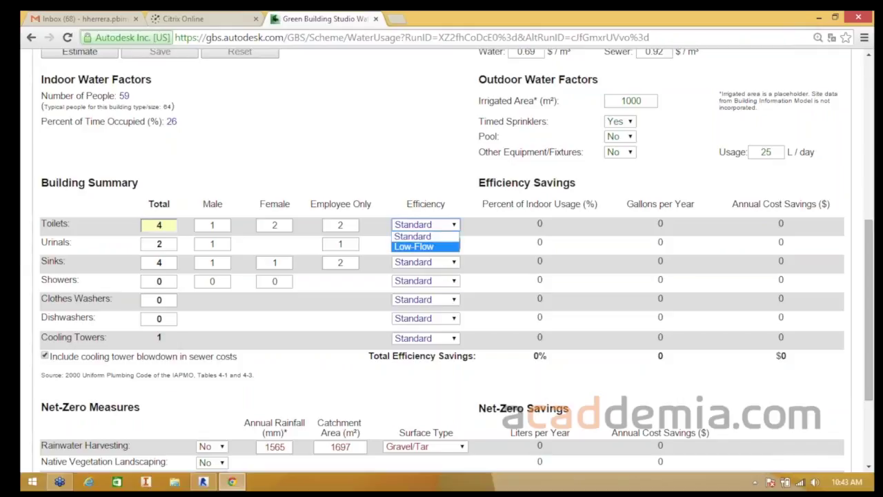
left_click(425, 246)
left_click(425, 243)
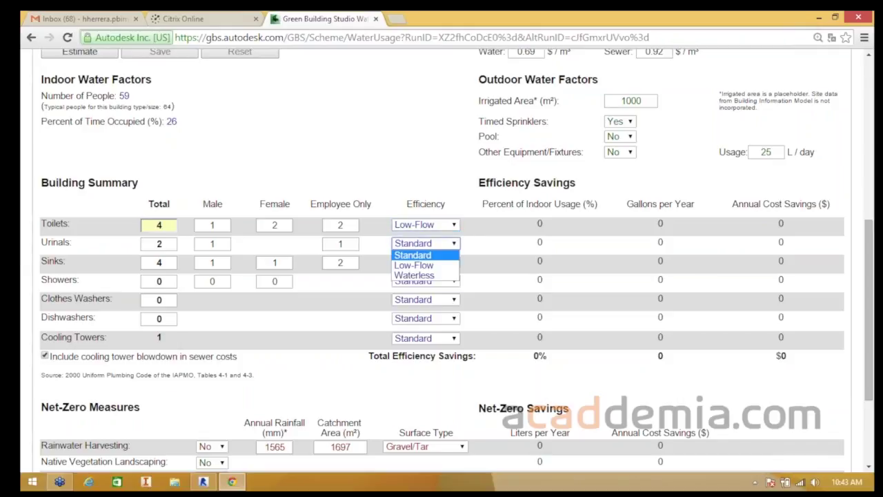
left_click(414, 275)
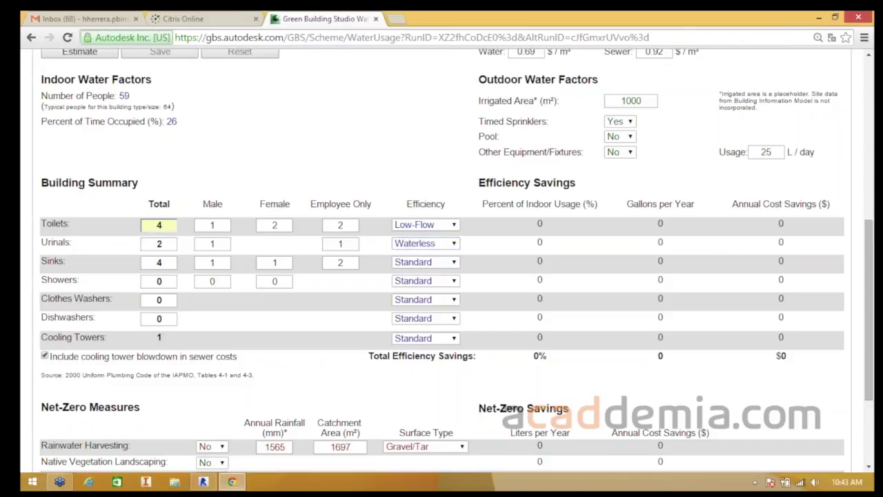
- Turn rainwater harvesting to Yes and review the 1565 annual rainfall and catchment area values
scroll(441, 262, "down", 3)
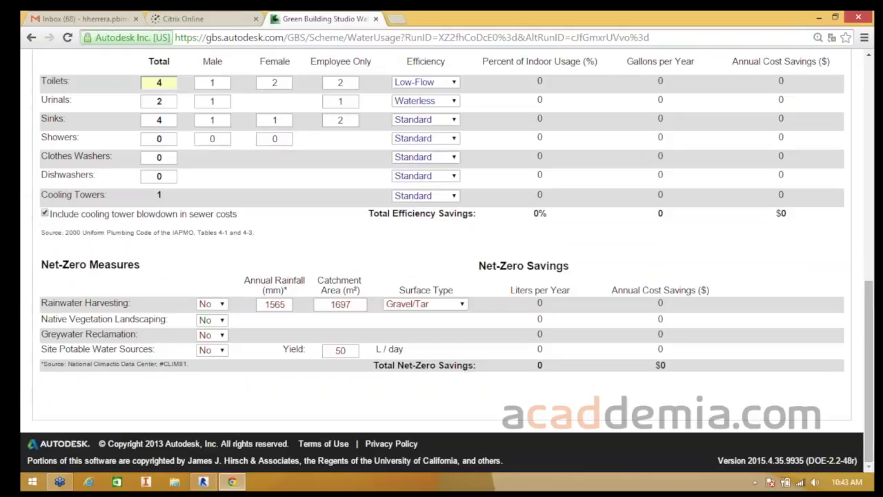
left_click(212, 304)
left_click(208, 326)
left_click(265, 304)
left_click_drag(265, 304, 285, 305)
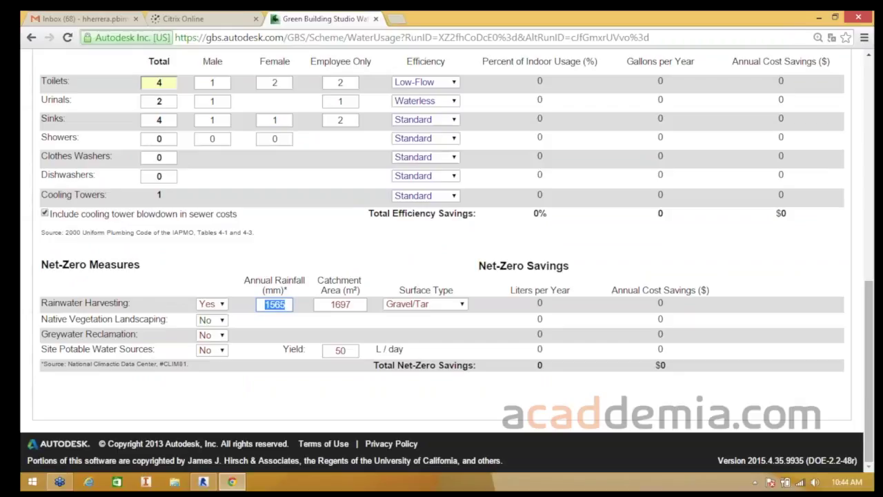
key("Tab")
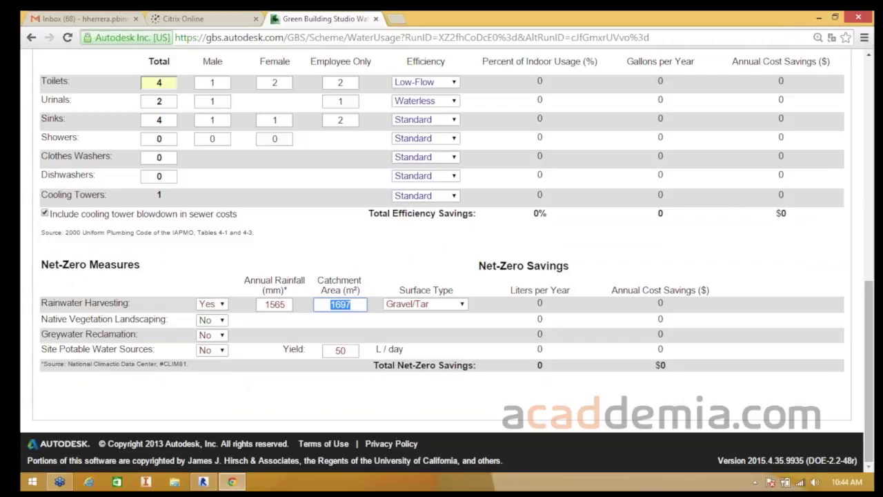
left_click(414, 256)
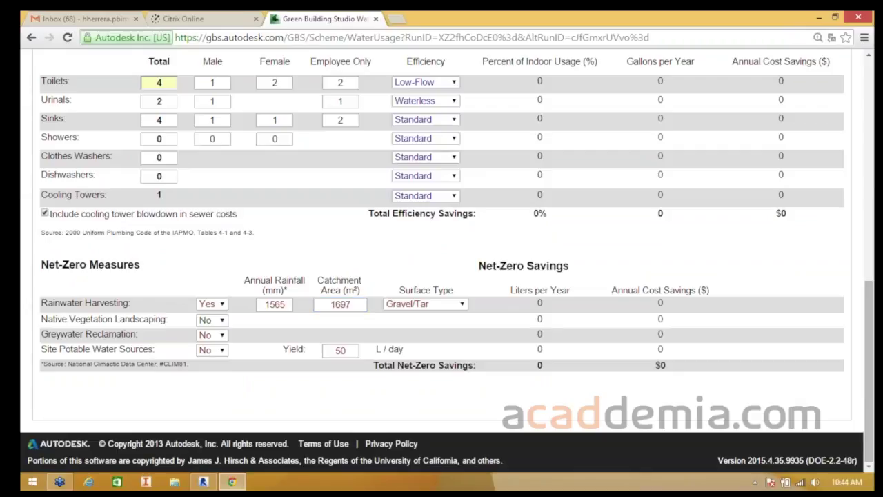
- Open Plano 2's Photovoltaic Analysis results: 15 m² panels, $17,025.00, 50-year payback
scroll(442, 261, "up", 5)
scroll(414, 255, "up", 3)
left_click(389, 247)
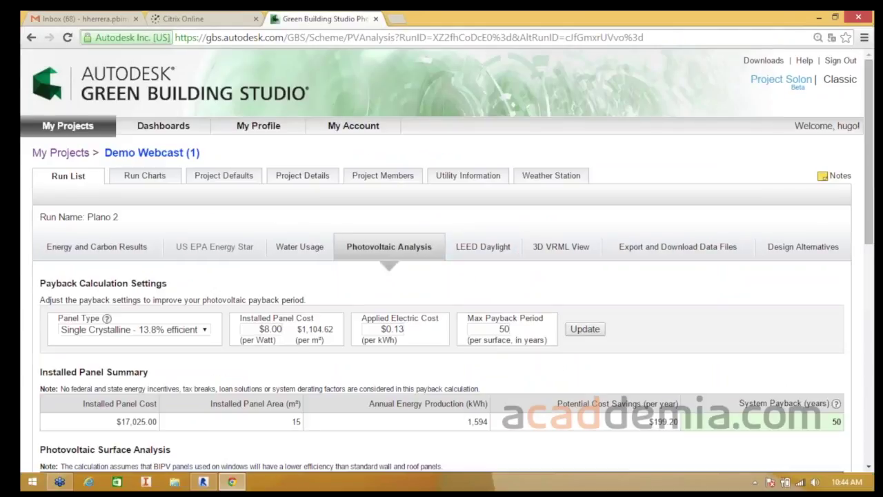
- Inspect the installed panel cost per watt and the 50-year max payback period fields
scroll(441, 276, "down", 2)
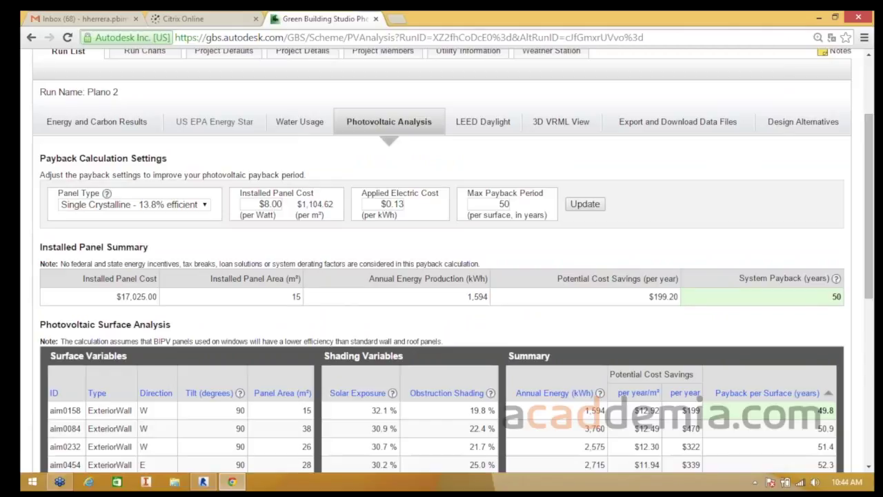
scroll(442, 275, "down", 1)
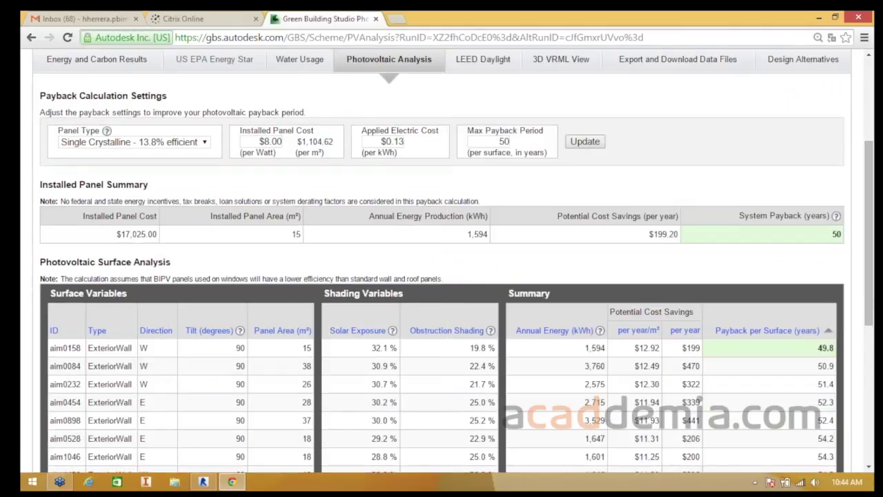
left_click(272, 142)
double_click(505, 142)
- Scroll through the per-surface photovoltaic results, then go to the LEED Daylight results
scroll(699, 400, "down", 3)
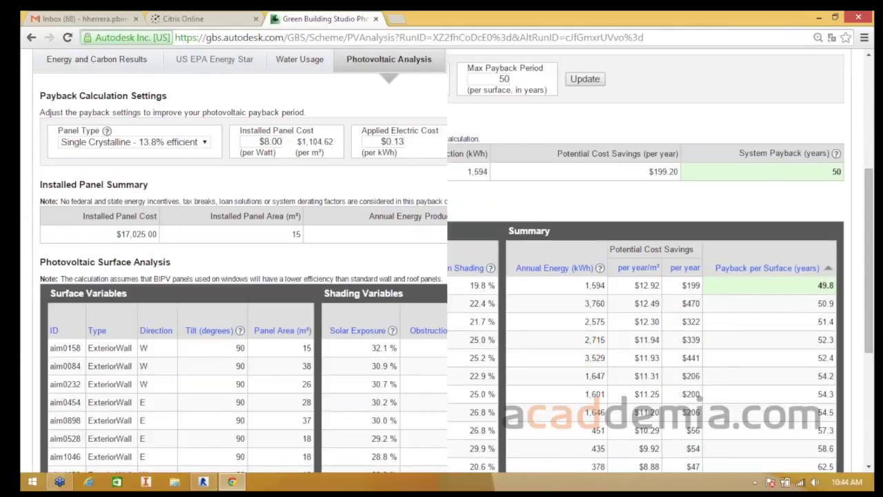
scroll(699, 403, "down", 2)
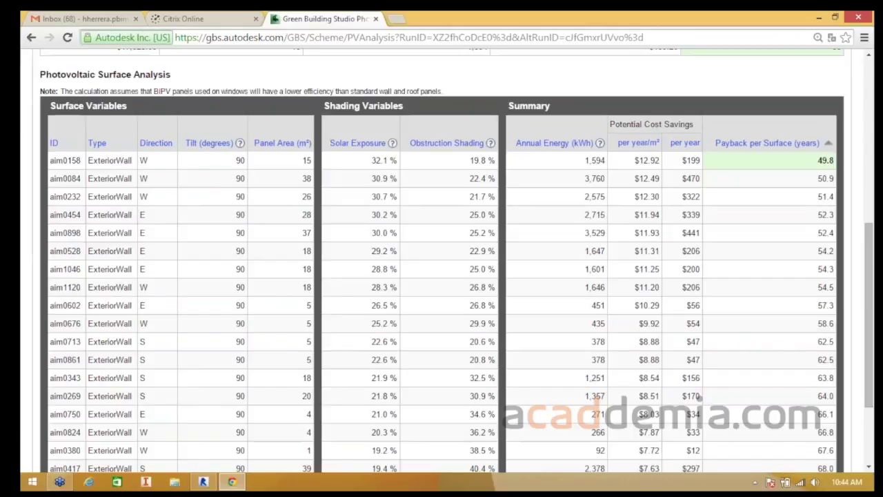
scroll(699, 397, "down", 3)
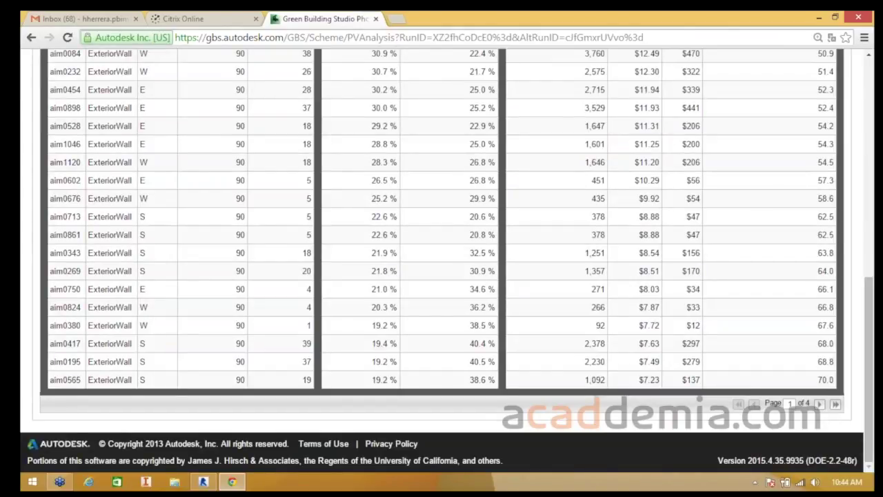
scroll(655, 248, "up", 1)
scroll(483, 248, "up", 10)
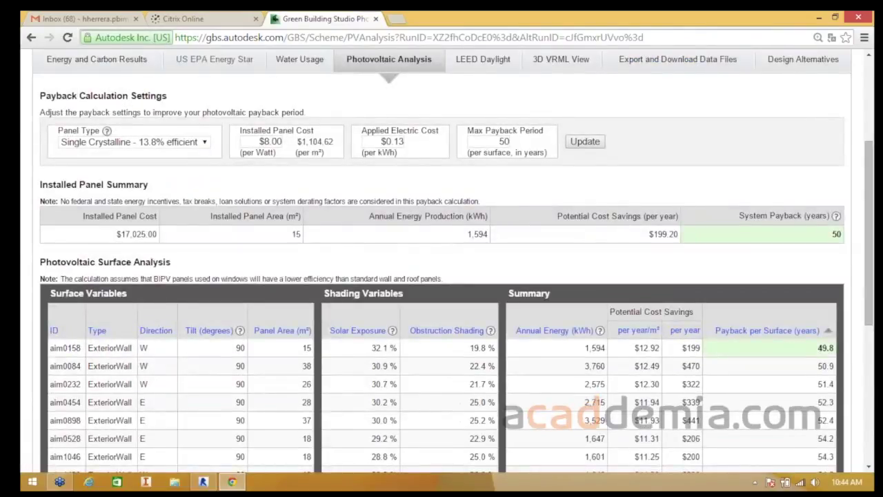
left_click(482, 247)
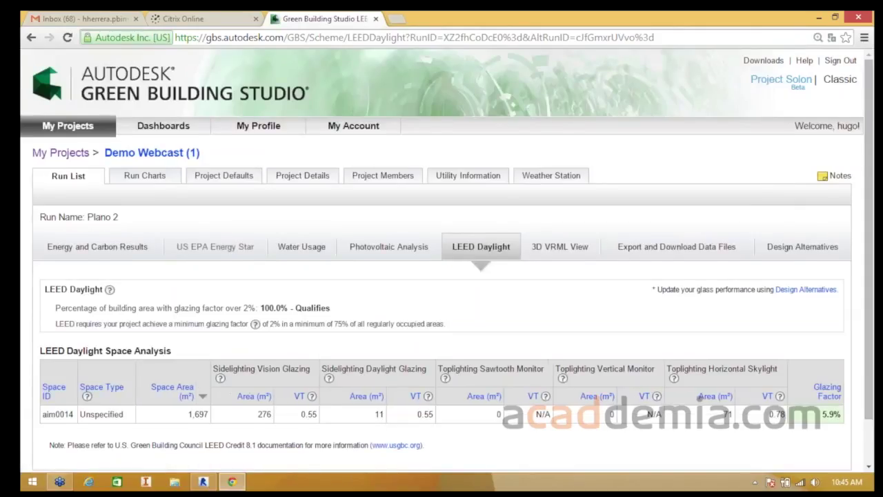
- Review LEED Daylight for space aim0014 (1,697 m², 5.9% glazing factor), then go to Design Alternatives
scroll(446, 261, "down", 1)
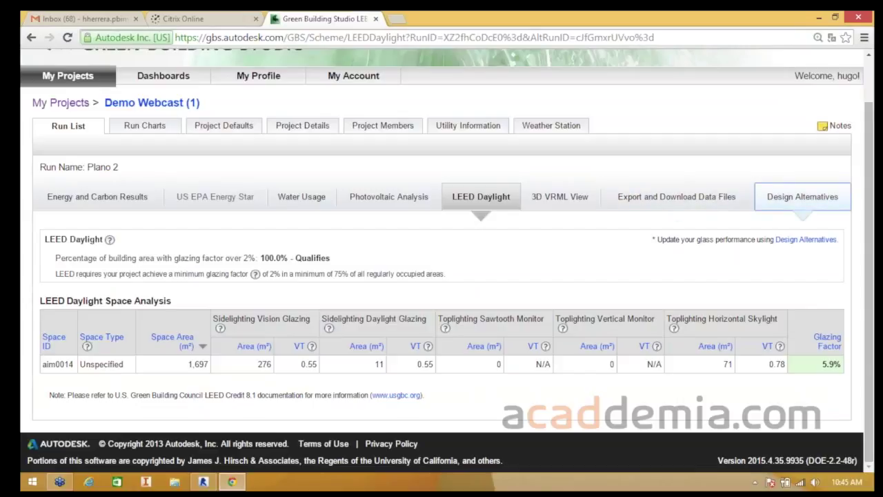
left_click(802, 196)
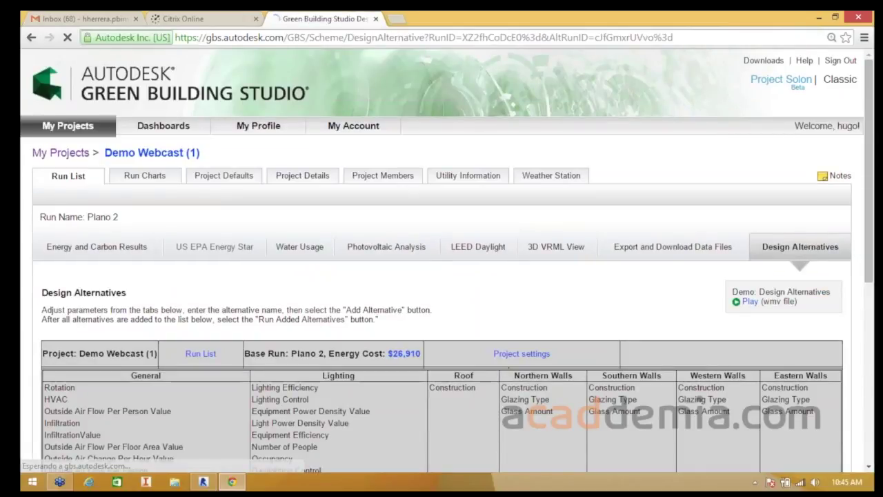
- Set the design alternative's building rotation to +30
scroll(441, 276, "down", 2)
scroll(441, 275, "down", 1)
scroll(441, 276, "up", 2)
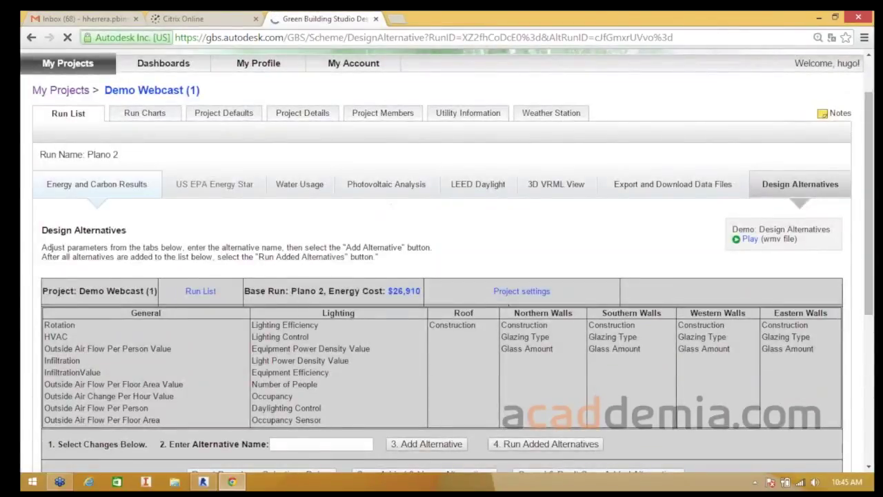
scroll(441, 276, "up", 1)
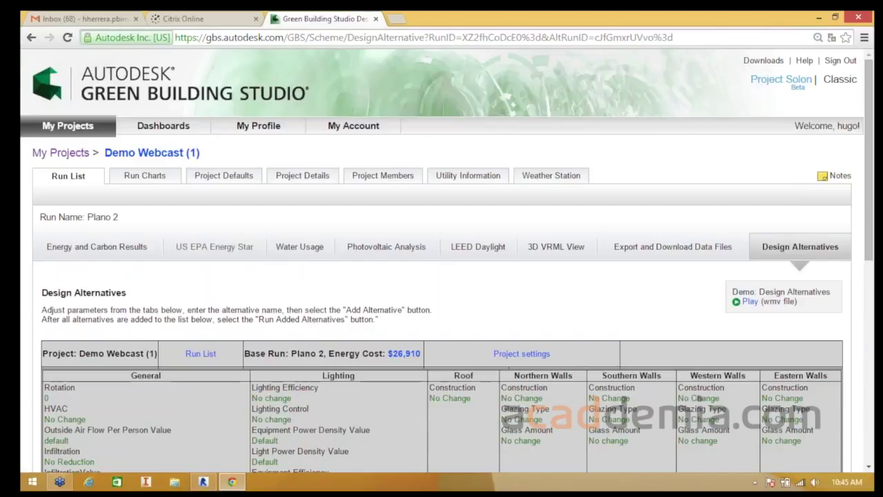
left_click_drag(122, 293, 82, 293)
scroll(442, 276, "down", 5)
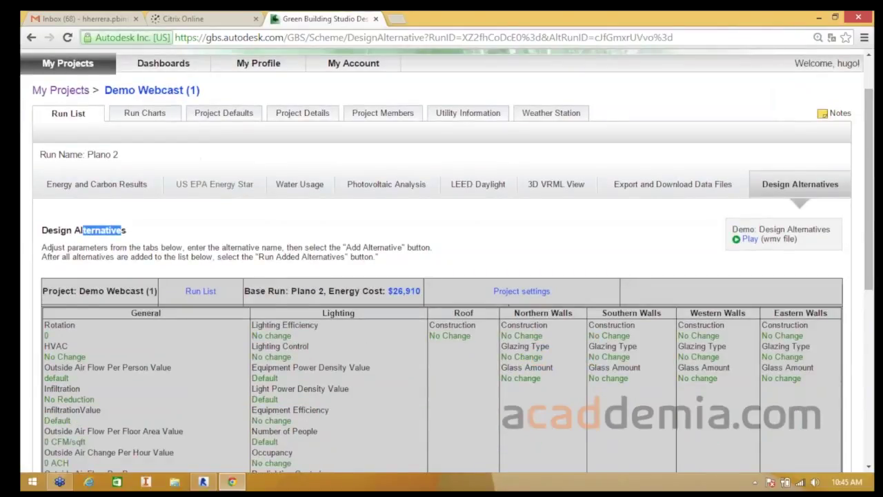
scroll(441, 276, "down", 2)
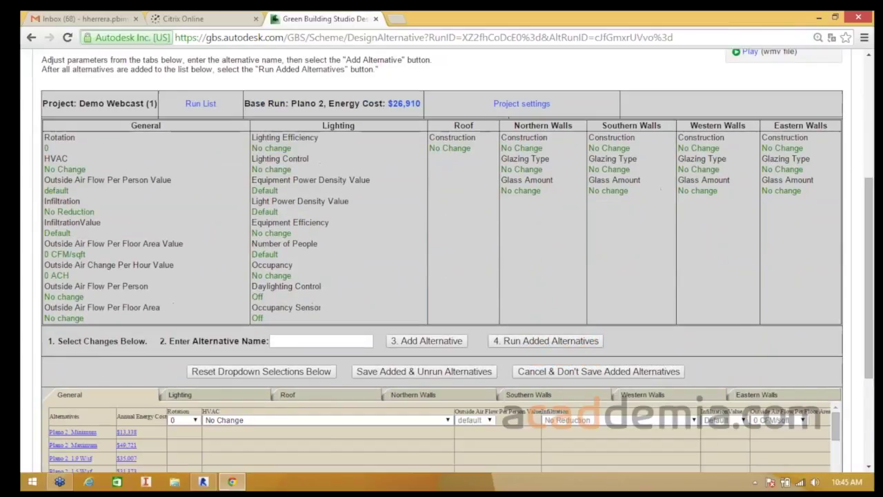
scroll(441, 276, "down", 2)
scroll(441, 276, "up", 5)
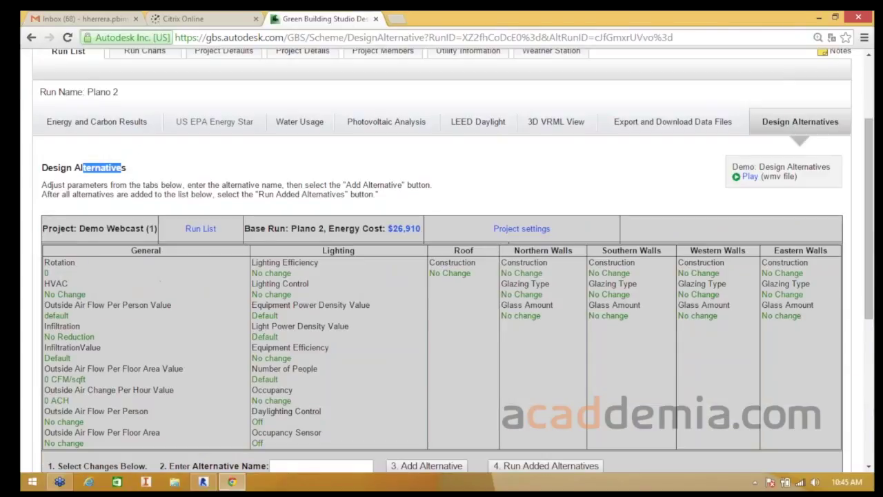
scroll(441, 276, "down", 4)
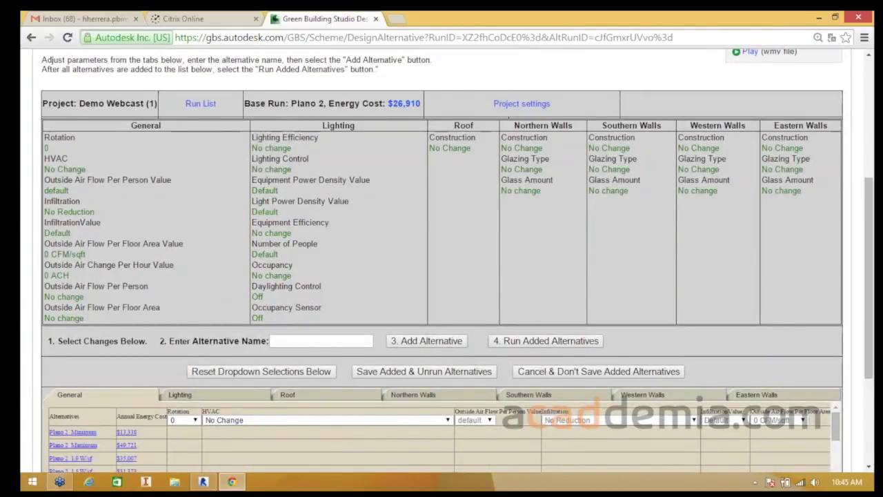
scroll(441, 276, "down", 4)
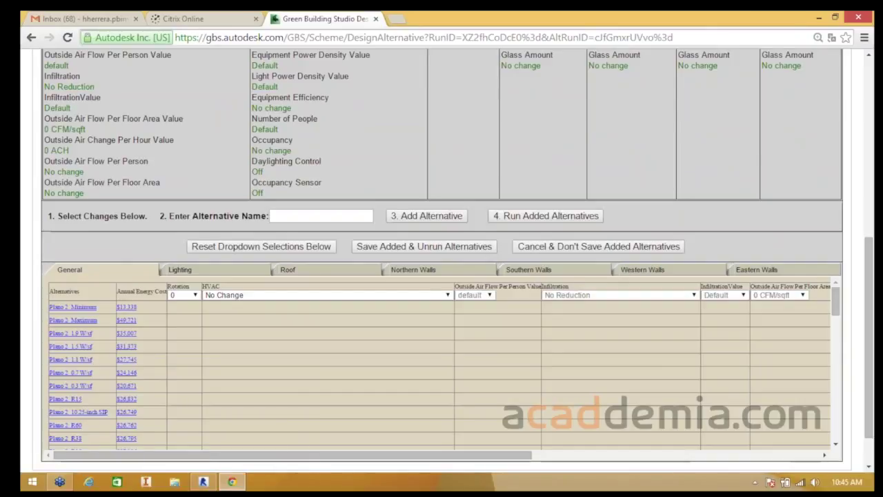
left_click(177, 294)
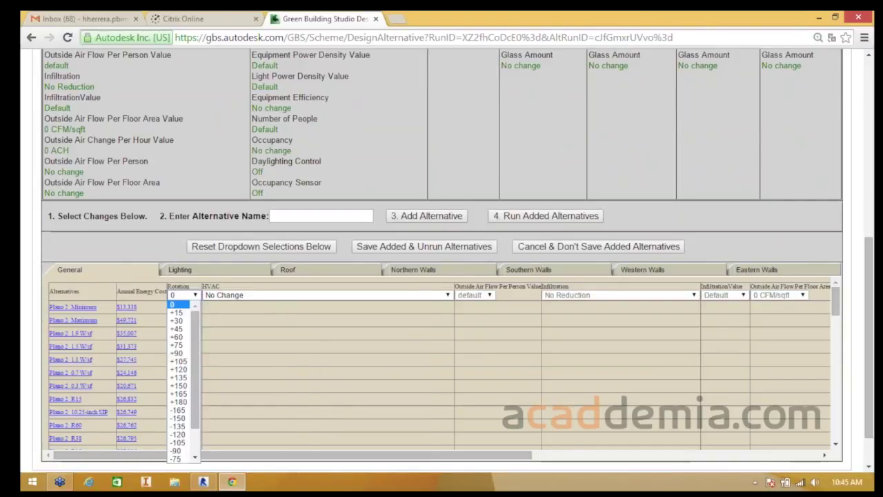
mouse_move(195, 358)
left_mouse_down()
mouse_move(195, 384)
mouse_move(195, 357)
left_mouse_up()
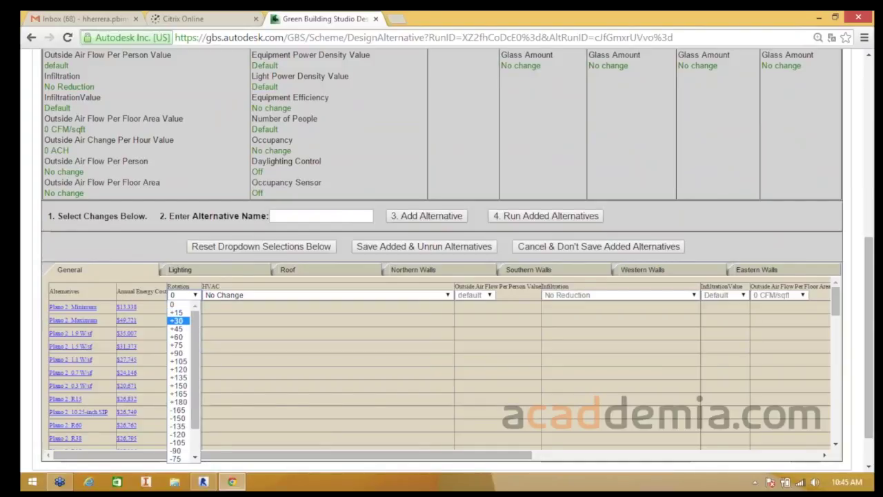
left_click(176, 320)
- Choose Underfloor Air Distribution as the alternative's HVAC system
left_click(322, 295)
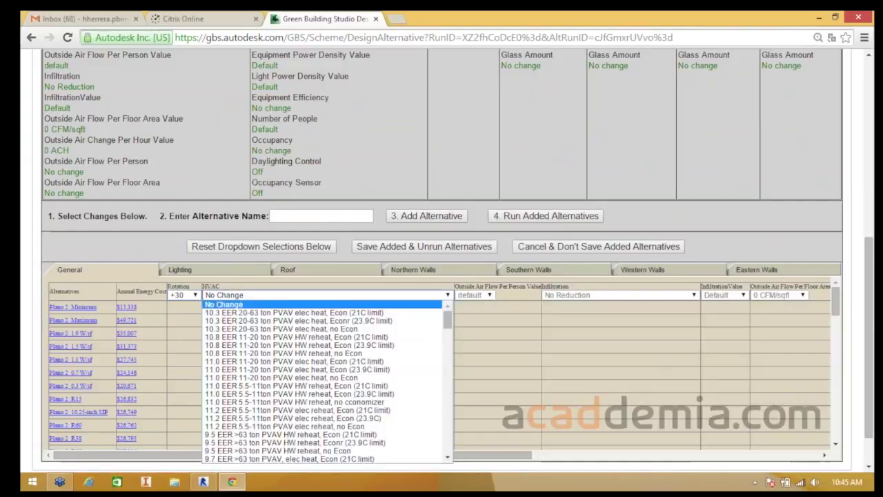
left_click_drag(448, 321, 447, 342)
scroll(321, 327, "down", 14)
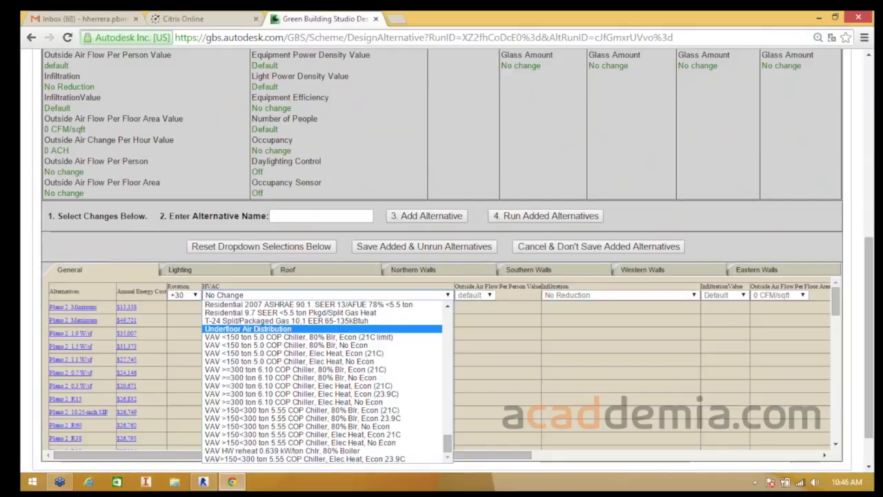
key("Return")
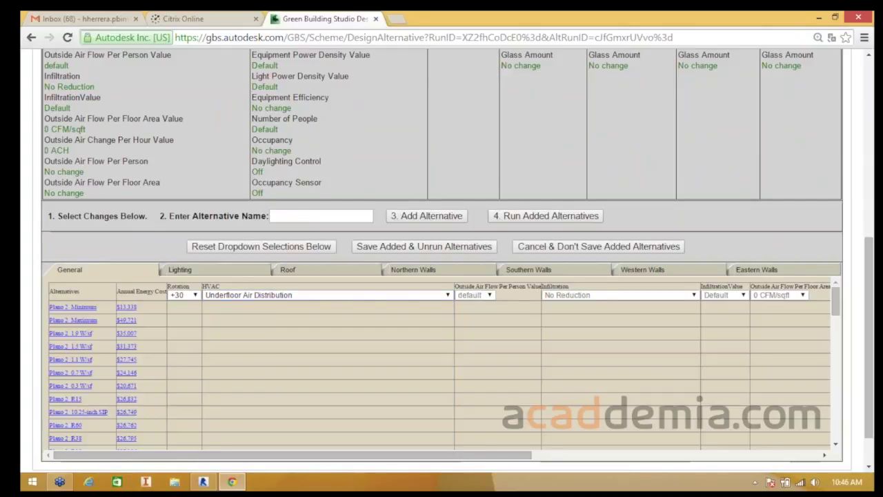
- Start setting the lighting efficiency to a lighting power reduction
left_click(181, 270)
left_click(226, 295)
key("Down")
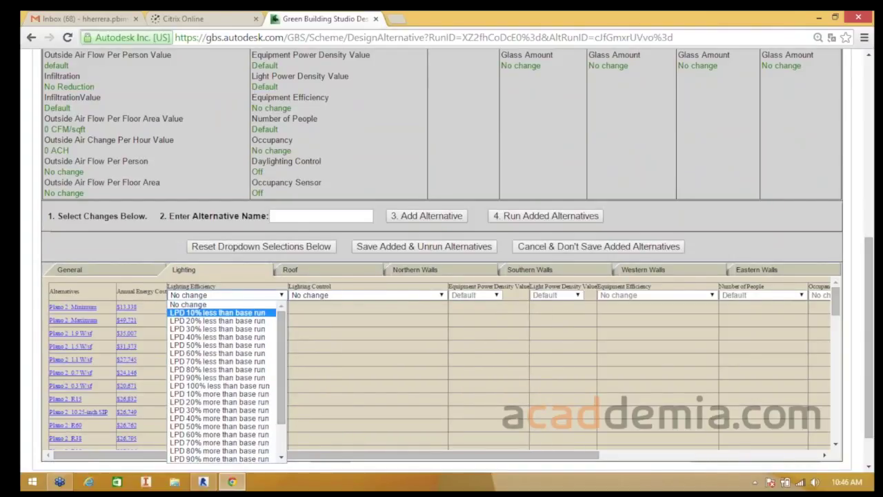
- Set lighting efficiency to LPD 30% less than base run and lighting control to Occupancy sensors
key("Down")
key("Down")
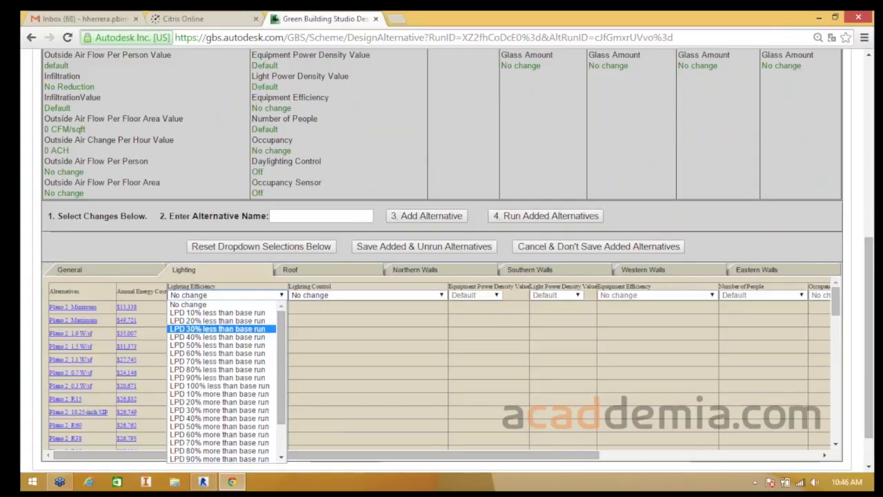
left_click(217, 329)
left_click(366, 295)
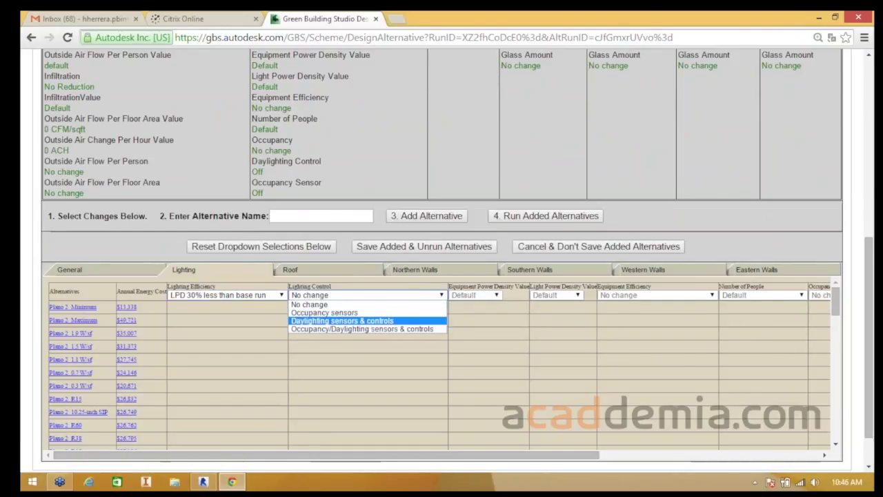
left_click(366, 312)
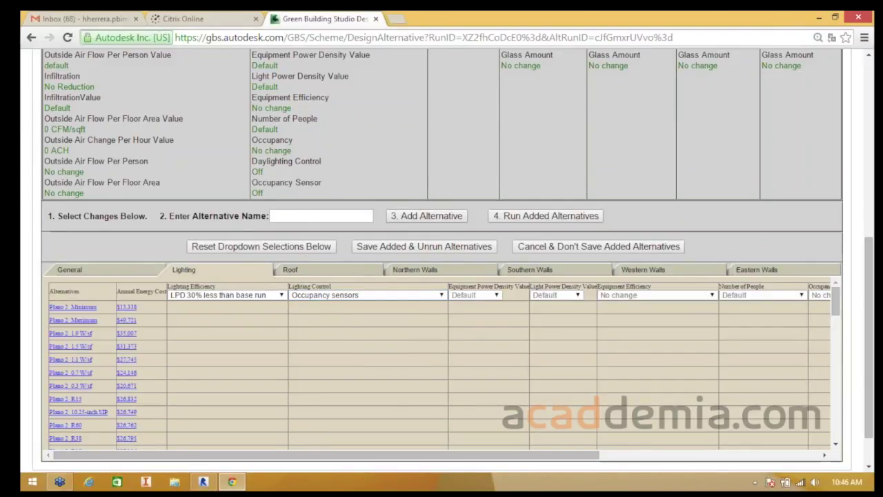
left_click(289, 269)
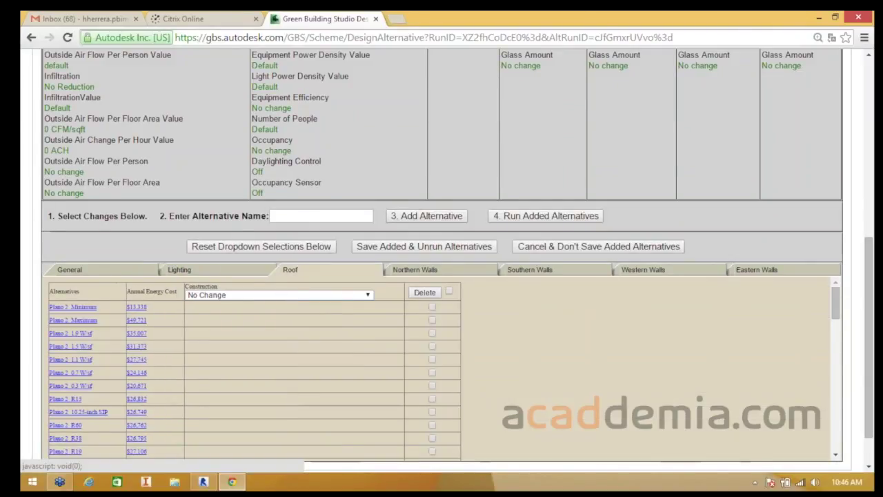
- Pick Metal Frame Roof without Insulation as the roof construction and confirm it stays selected
left_click(276, 294)
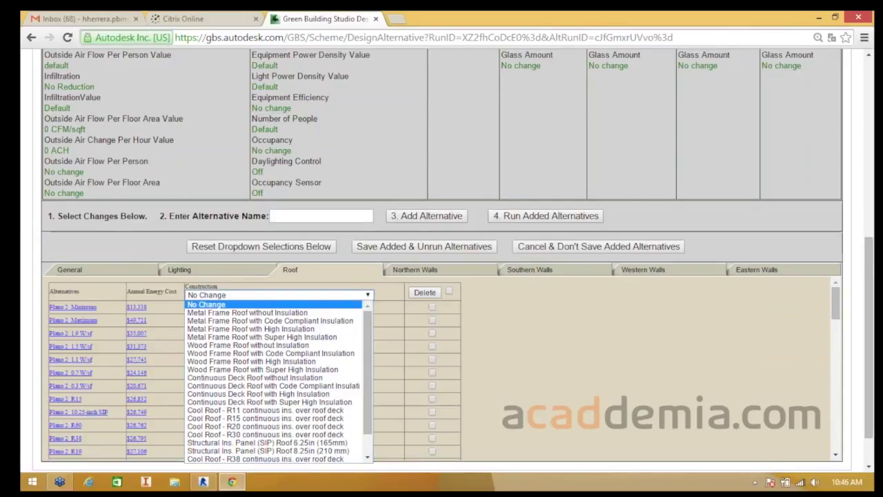
left_click_drag(367, 322, 368, 340)
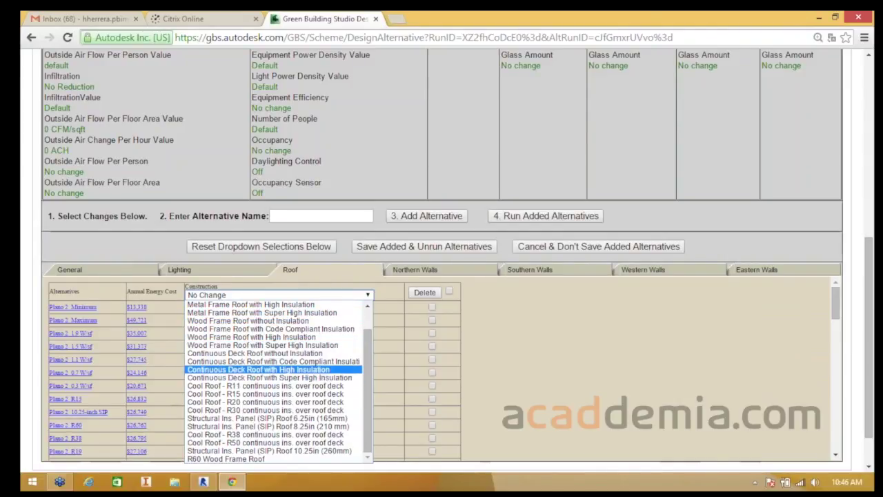
scroll(273, 370, "up", 1)
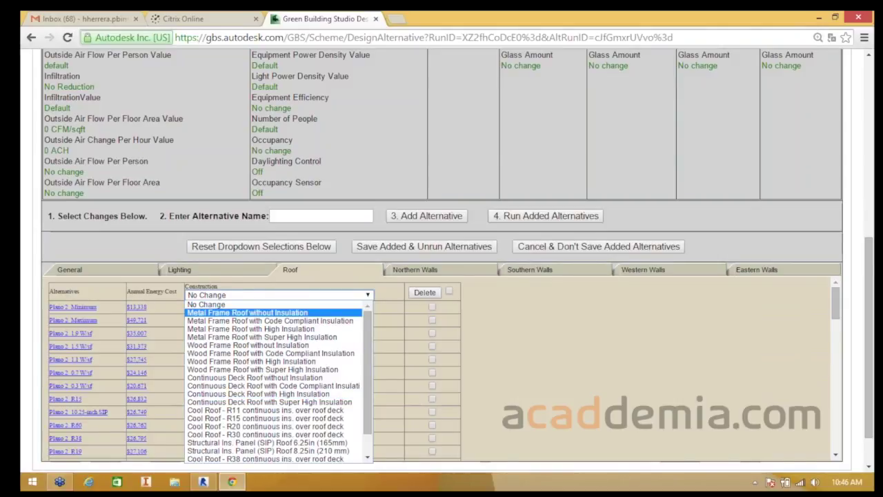
left_click(273, 313)
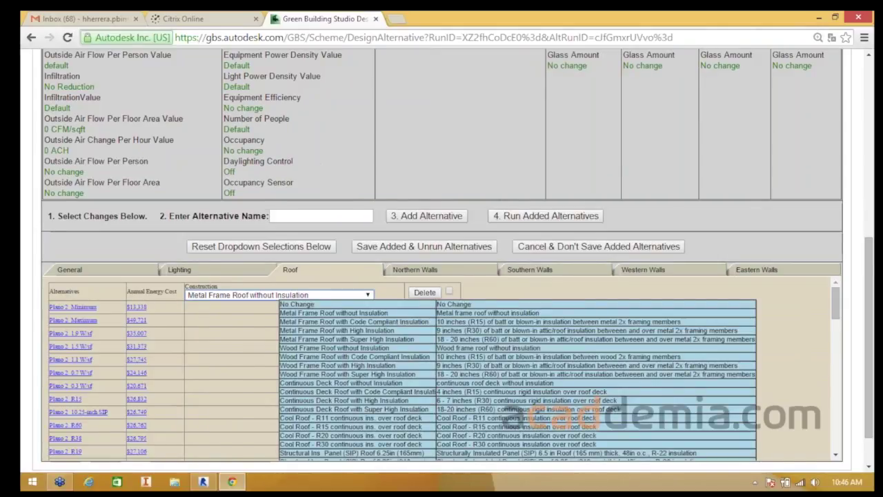
left_click(278, 295)
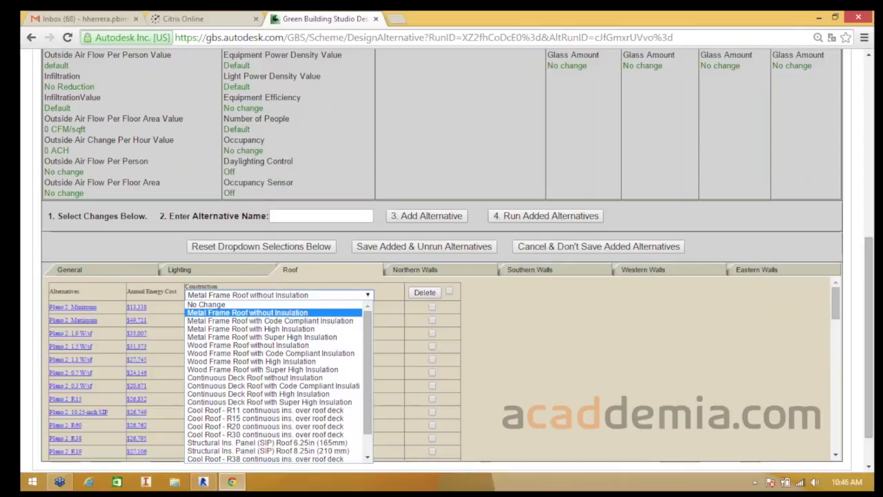
left_click(279, 296)
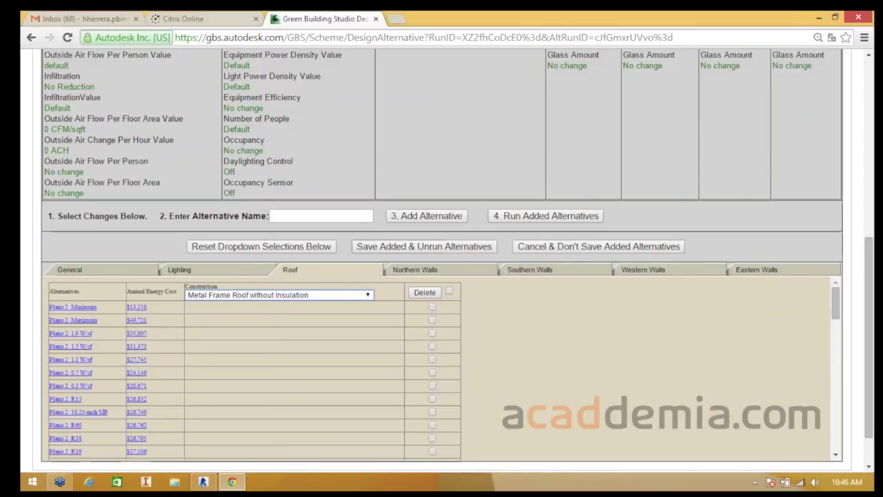
mouse_move(276, 296)
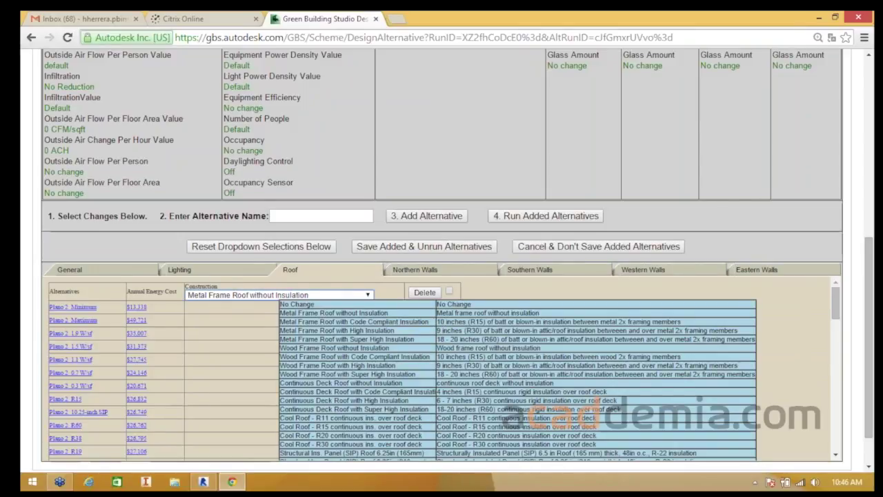
left_click(277, 295)
left_click(278, 295)
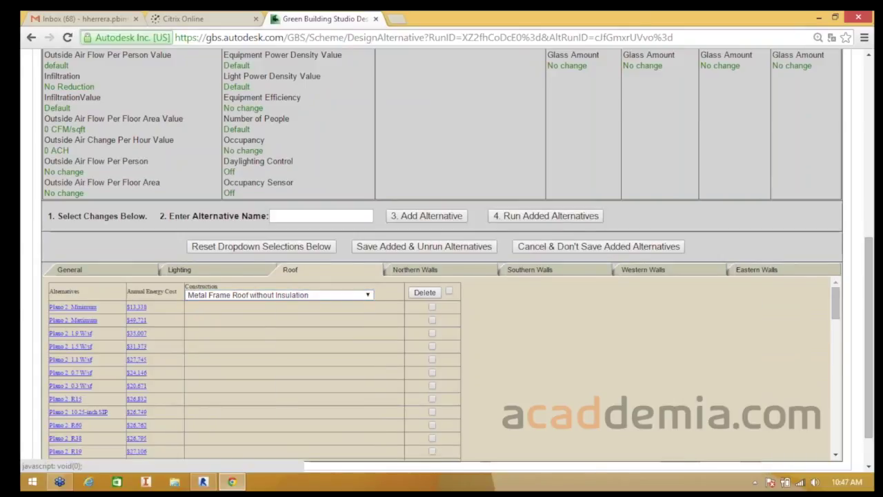
- Name the alternative '+30', fixing a mistyped '=30', and add it to the alternatives list
scroll(442, 276, "up", 2)
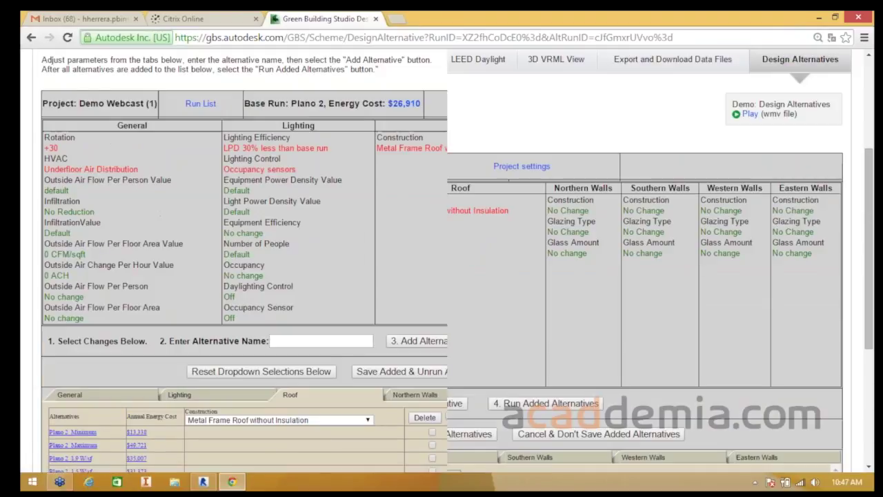
scroll(441, 276, "down", 1)
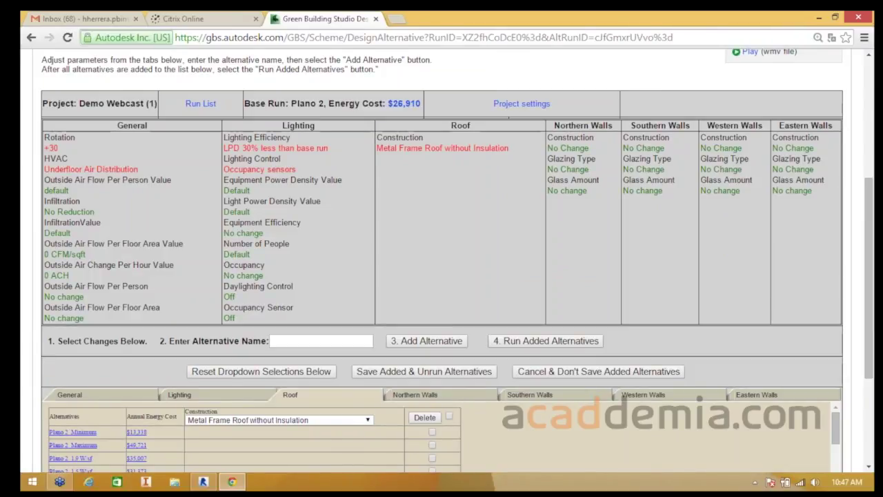
scroll(442, 262, "down", 1)
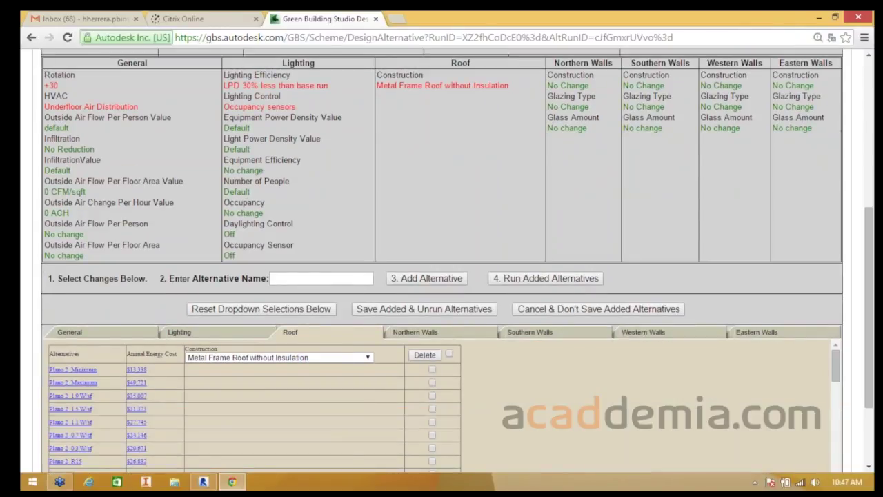
left_click(320, 279)
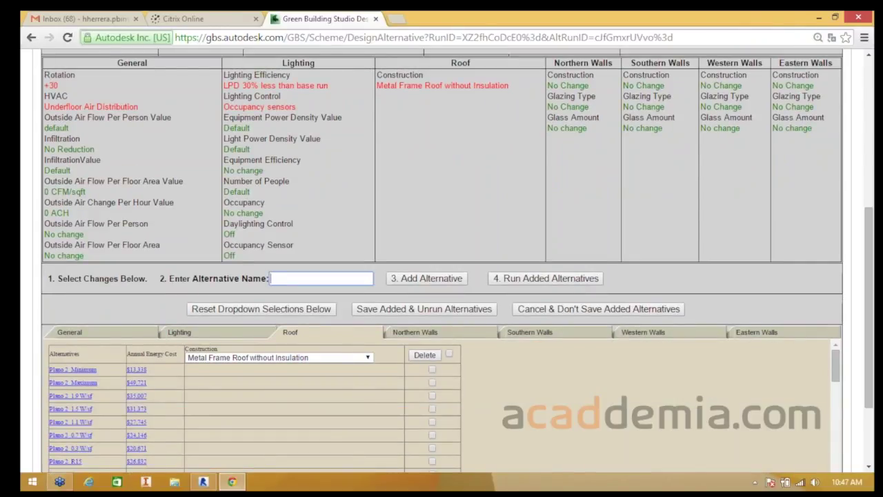
scroll(441, 262, "up", 1)
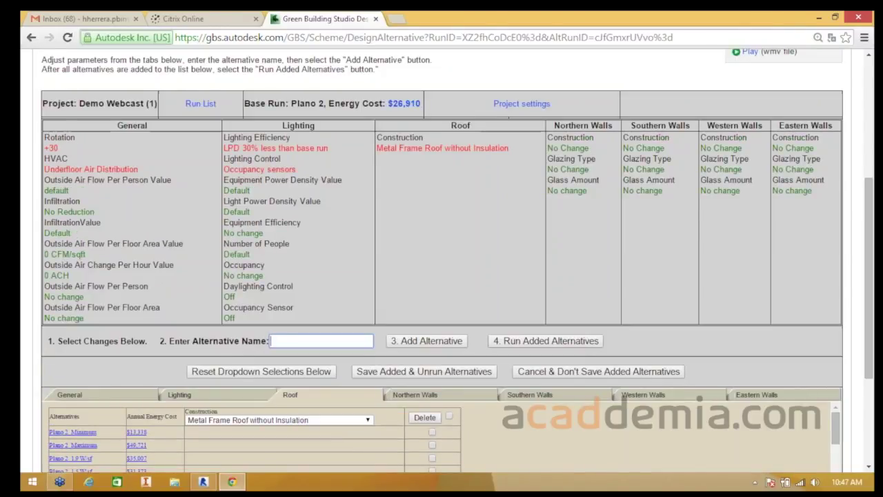
type("=30")
key("BackSpace")
key("BackSpace")
key("BackSpace")
type("+30")
scroll(442, 262, "down", 1)
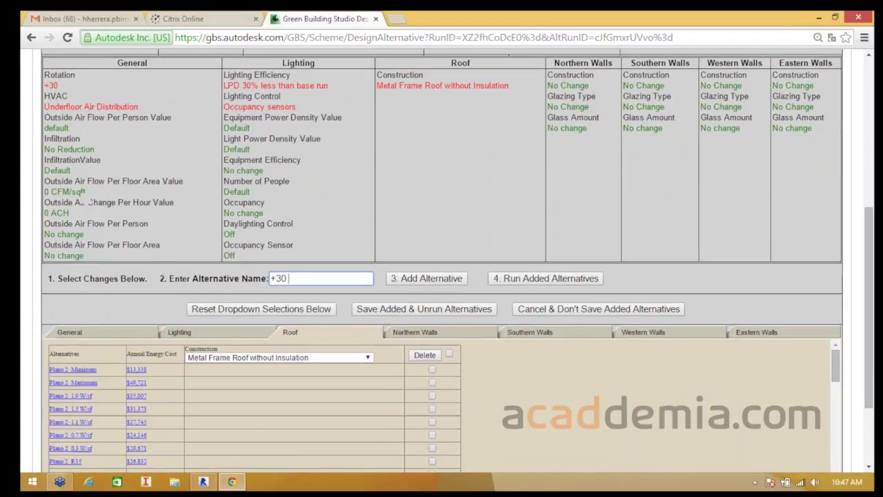
left_click(427, 278)
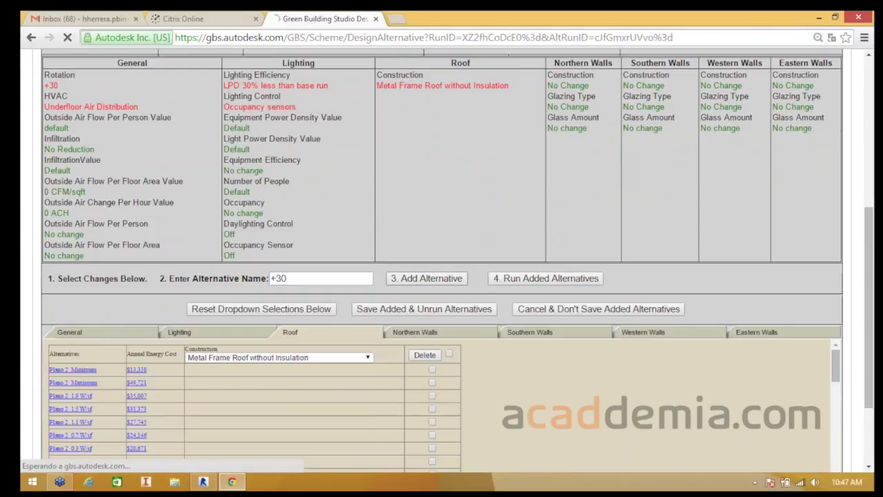
scroll(441, 263, "down", 1)
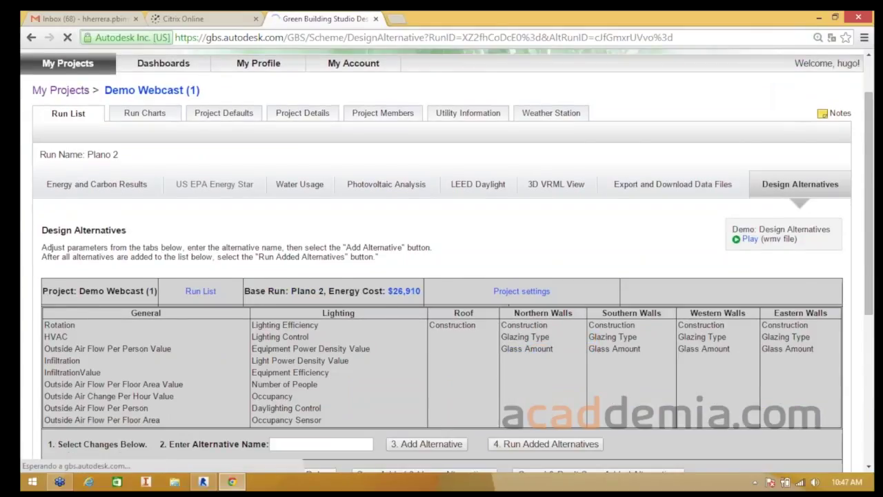
- Review the Plano 2 alternatives down to +30 at $23,009, then open Run Charts
scroll(441, 262, "down", 4)
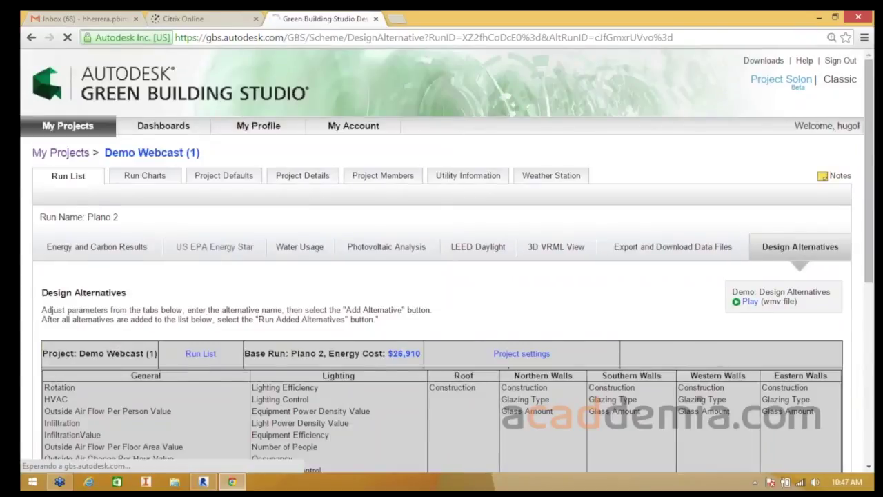
scroll(442, 261, "down", 6)
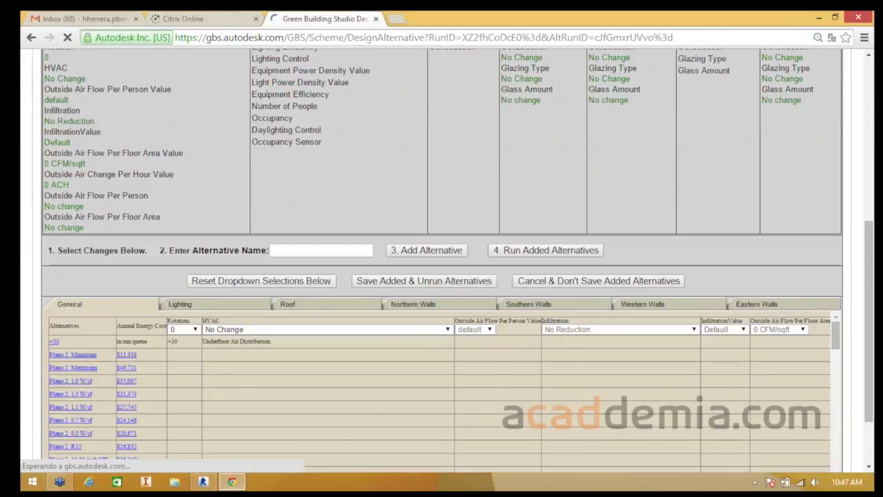
scroll(442, 261, "down", 1)
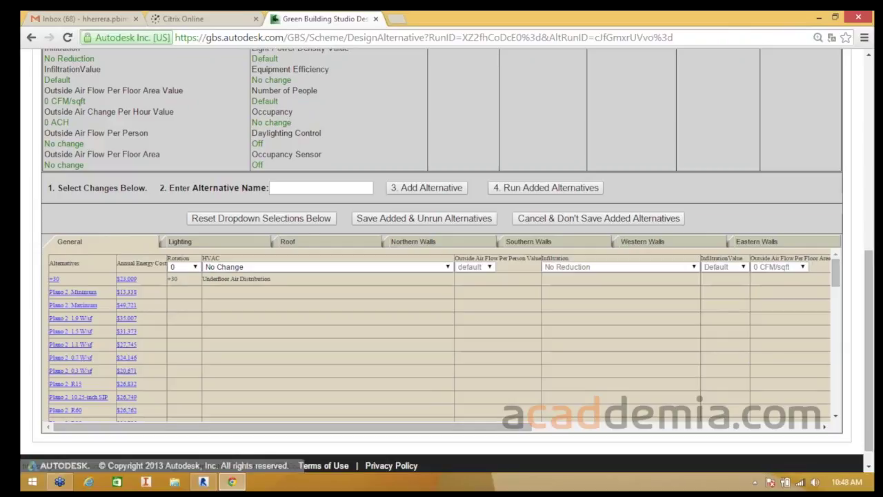
scroll(441, 276, "up", 1)
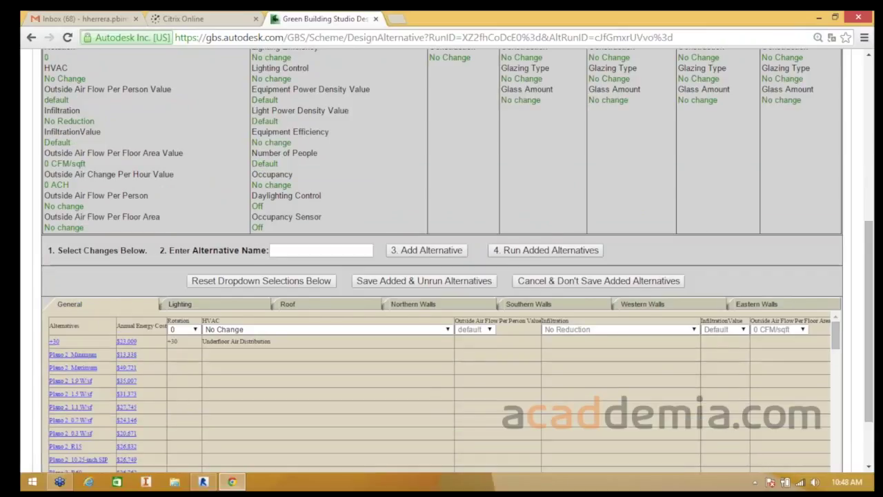
scroll(441, 276, "up", 5)
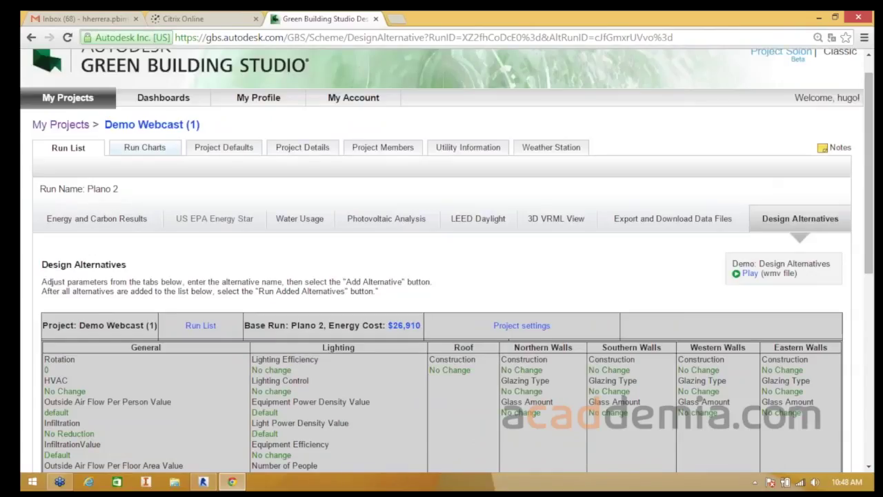
left_click(144, 147)
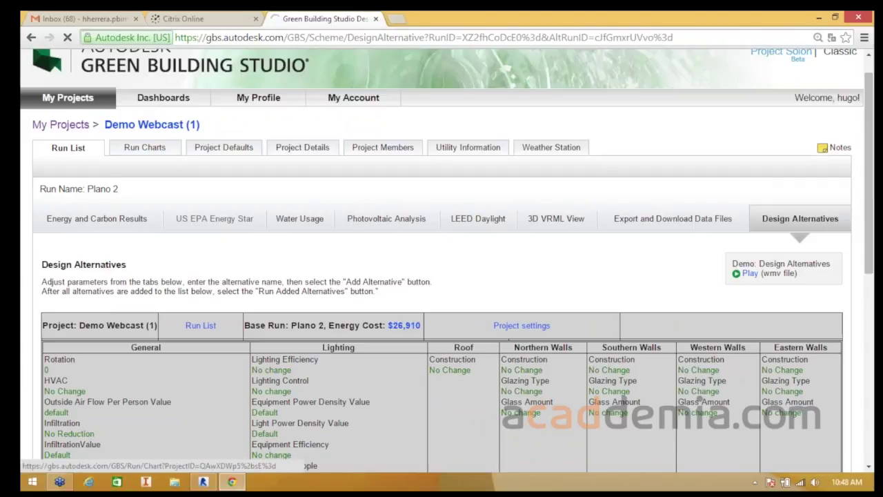
- Browse the annual cost bars for every Plano 2 run, with +30 at $23,008.61
left_click(145, 148)
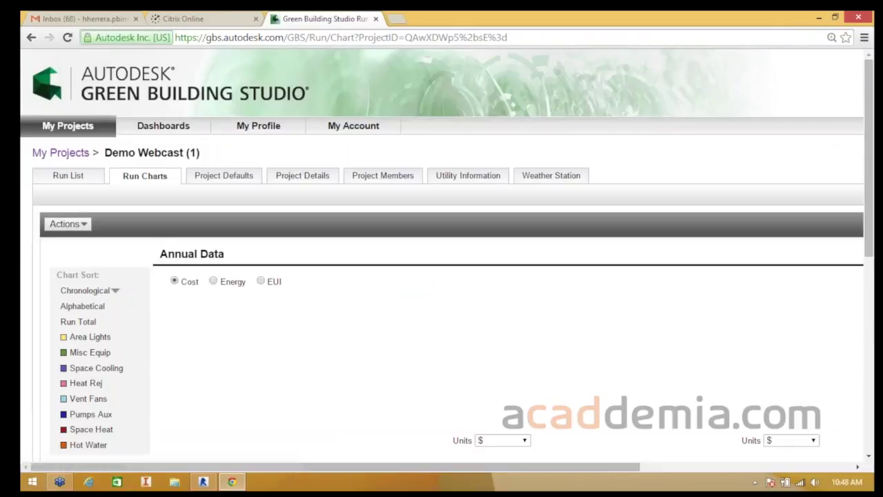
scroll(441, 248, "down", 2)
scroll(441, 255, "up", 1)
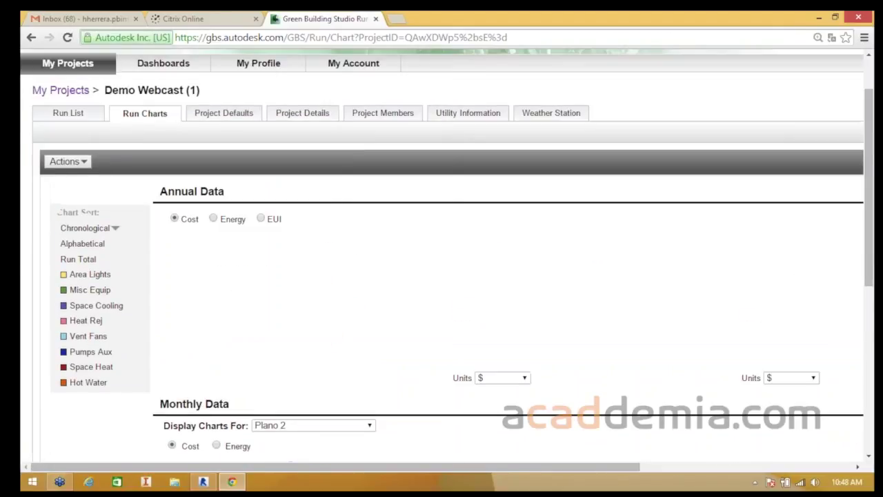
scroll(441, 255, "down", 2)
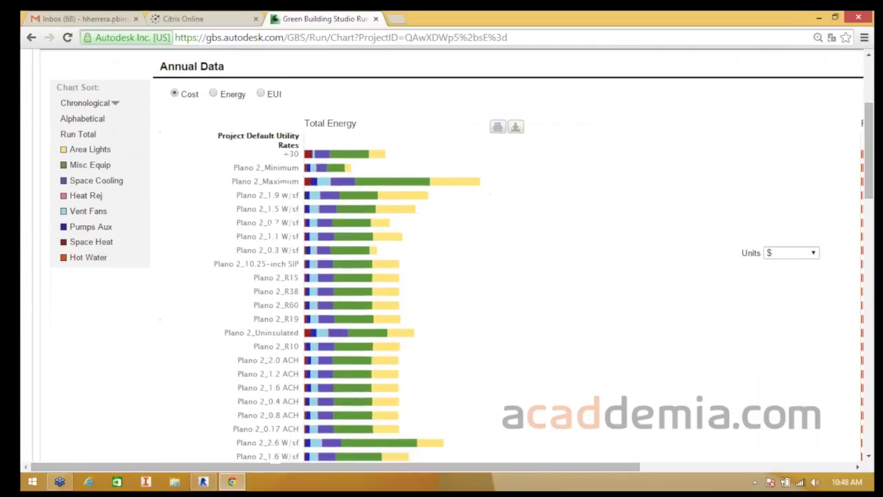
scroll(441, 255, "up", 1)
scroll(441, 255, "down", 1)
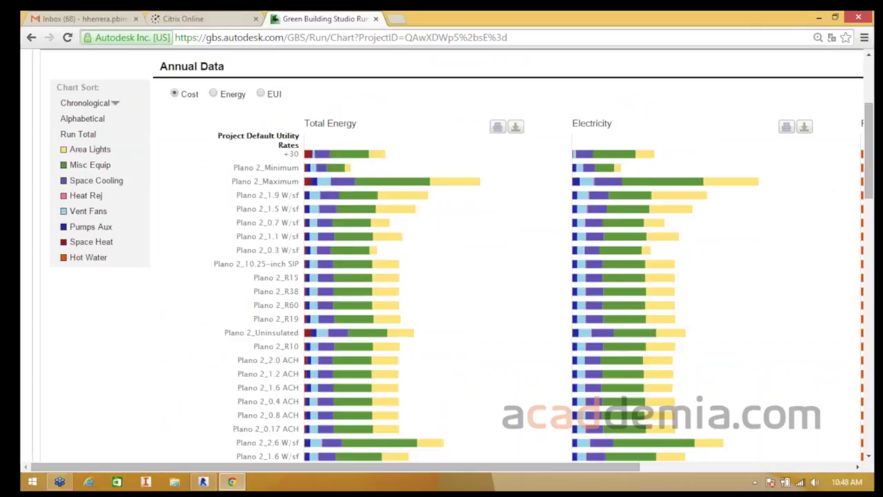
scroll(345, 173, "down", 1)
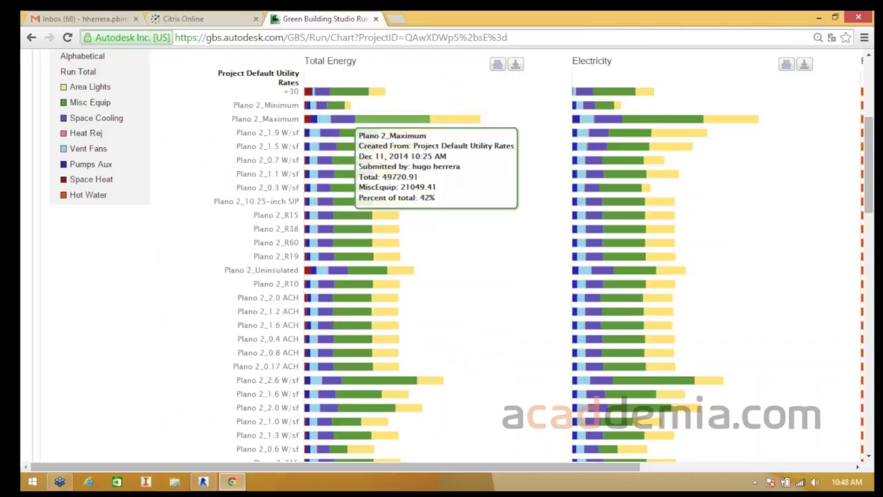
scroll(372, 207, "down", 8)
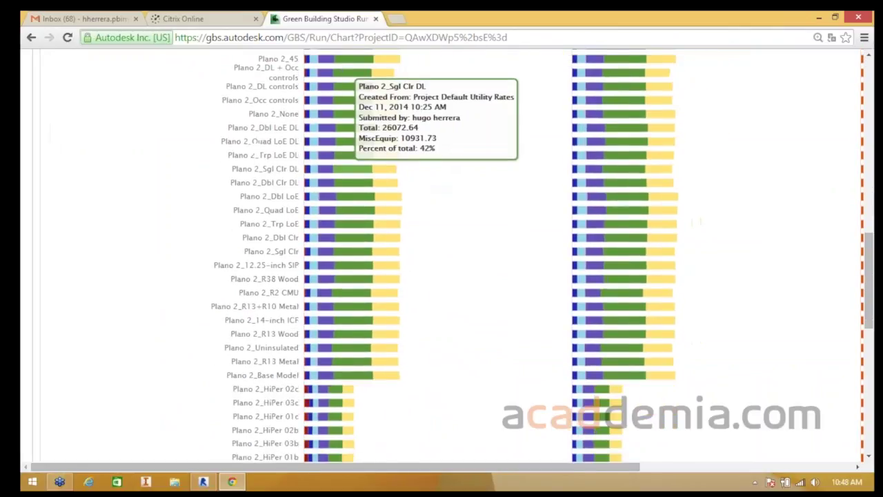
scroll(345, 200, "down", 3)
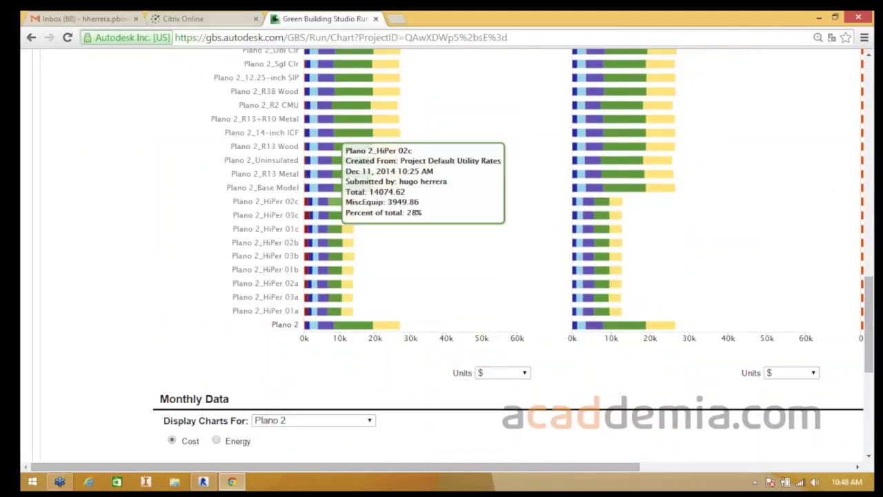
scroll(345, 200, "up", 5)
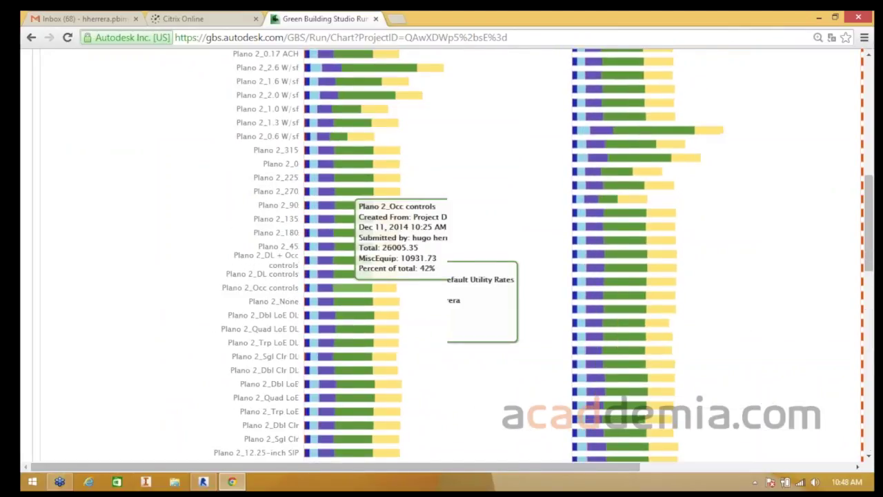
scroll(352, 200, "up", 5)
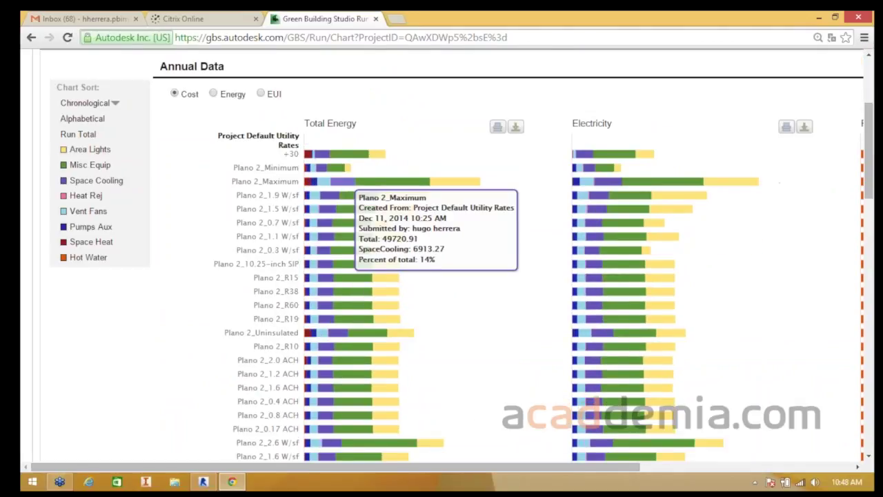
scroll(126, 305, "up", 2)
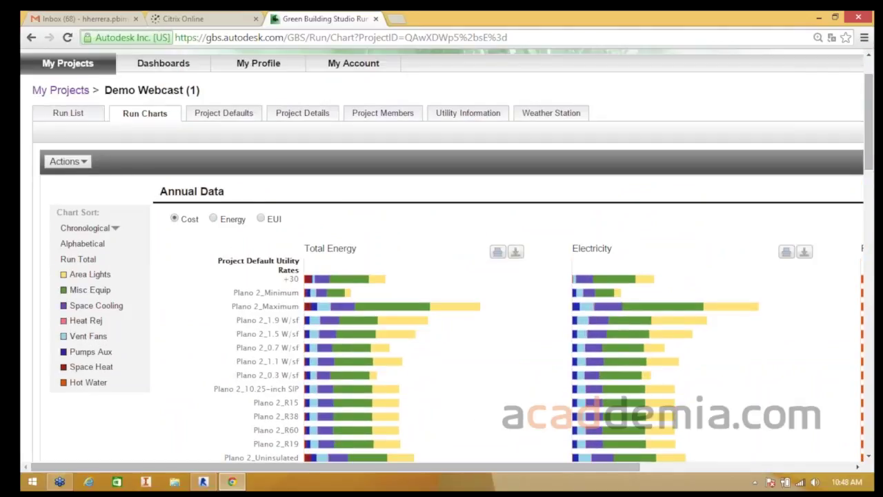
- In My Projects, tick both Demo Webcast projects, check Actions, untick them, and go to Dashboards
left_click(223, 112)
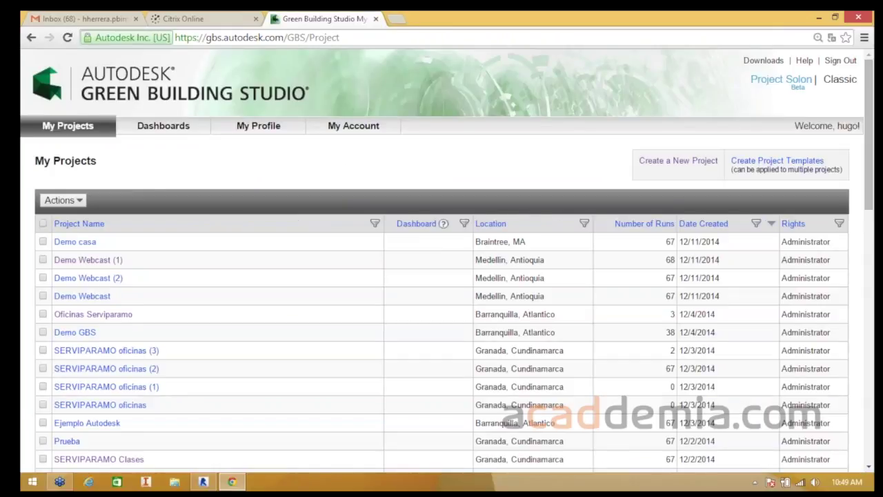
scroll(699, 397, "down", 1)
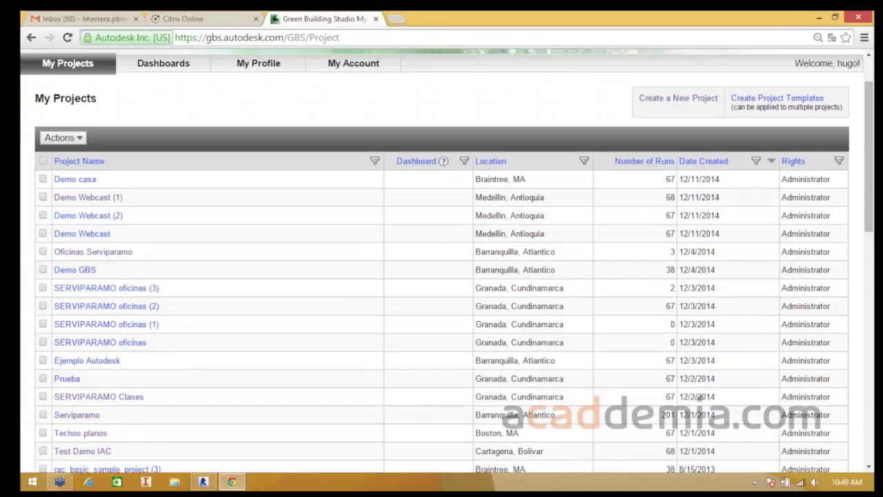
left_click(42, 215)
left_click(43, 233)
scroll(42, 233, "up", 1)
left_click(63, 200)
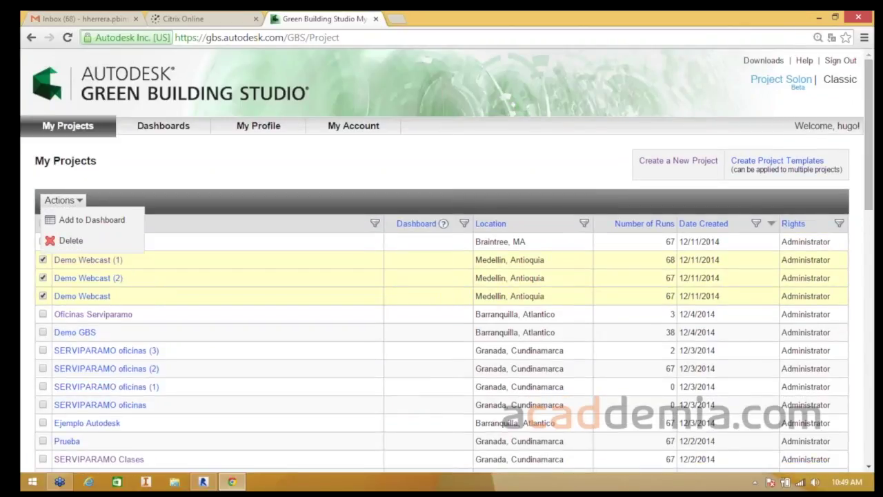
left_click(43, 277)
left_click(42, 295)
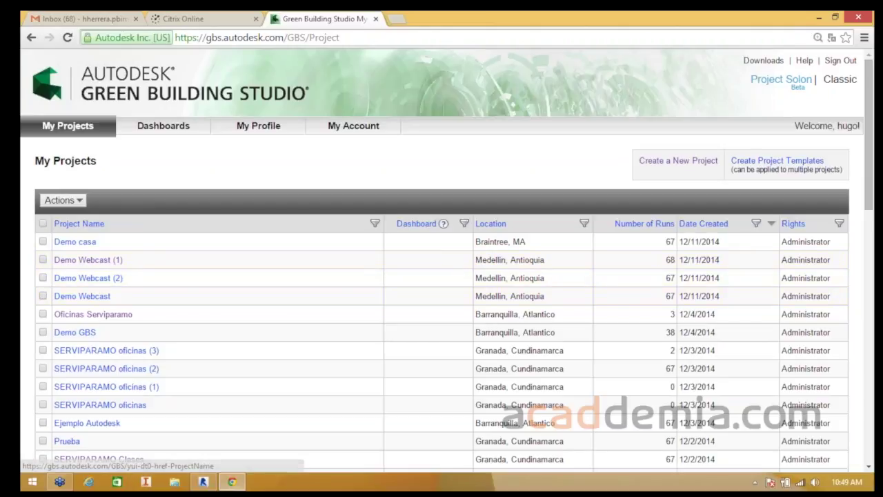
left_click(163, 126)
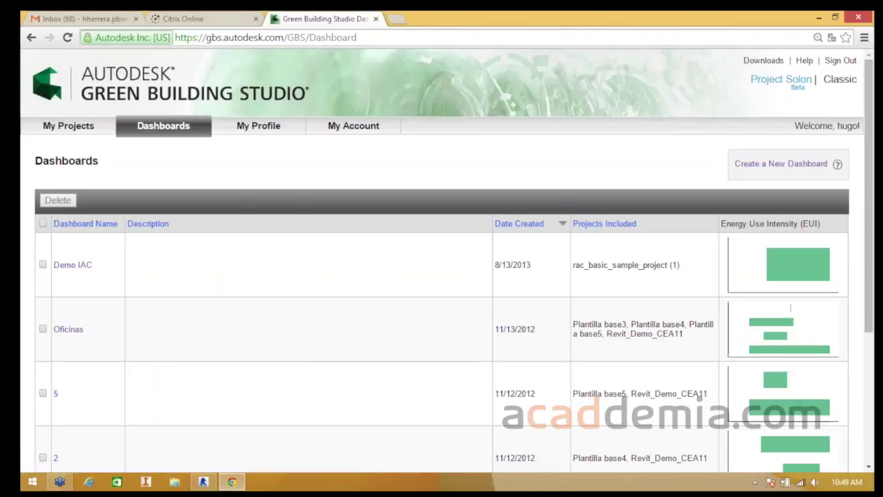
- Scroll the saved dashboards list and open the Oficinas dashboard
scroll(70, 382, "down", 1)
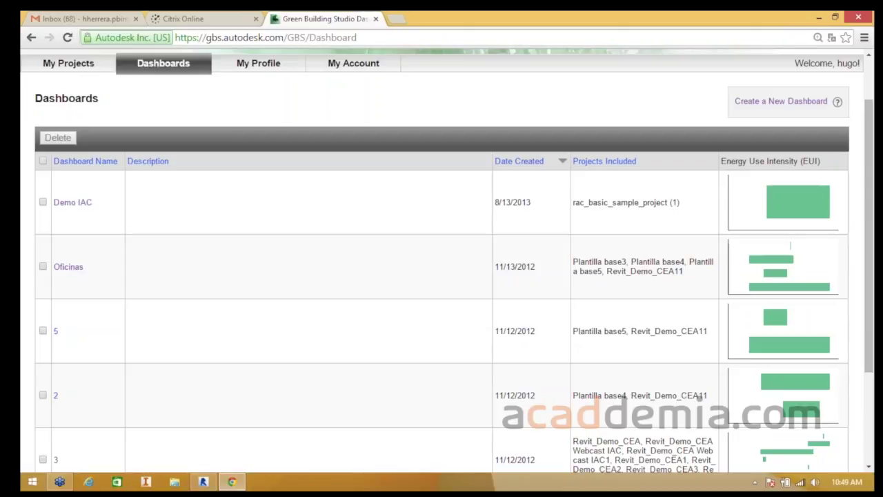
left_click(68, 266)
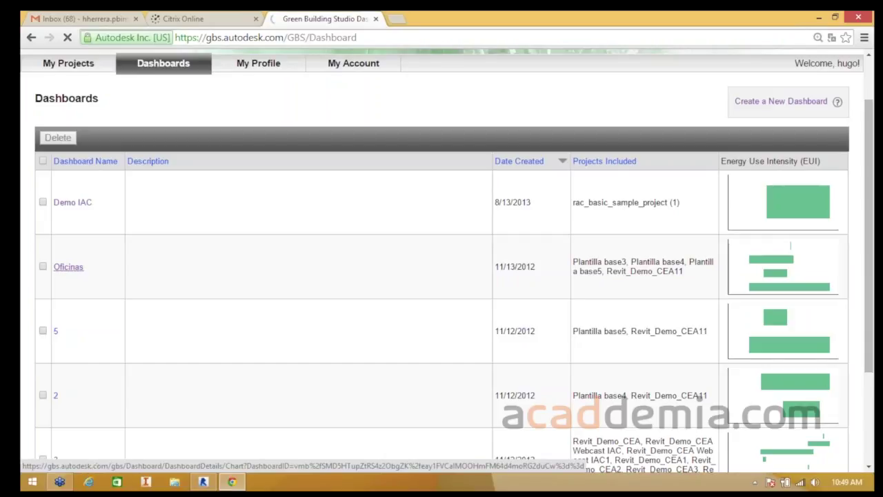
- Scroll through the Oficinas dashboard charts and review their values
scroll(441, 276, "down", 2)
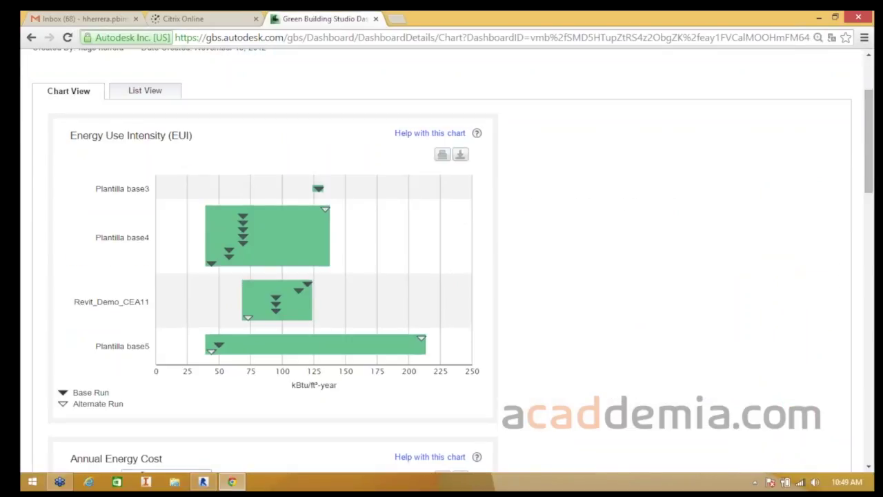
mouse_move(276, 298)
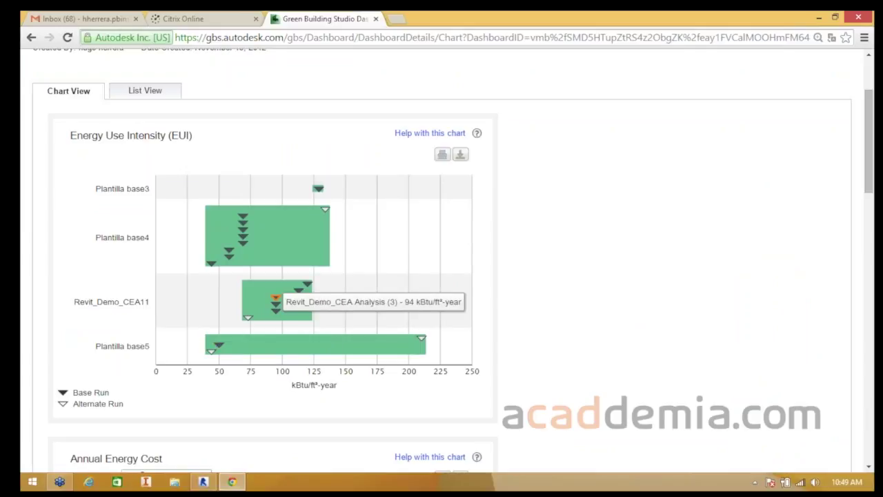
mouse_move(228, 250)
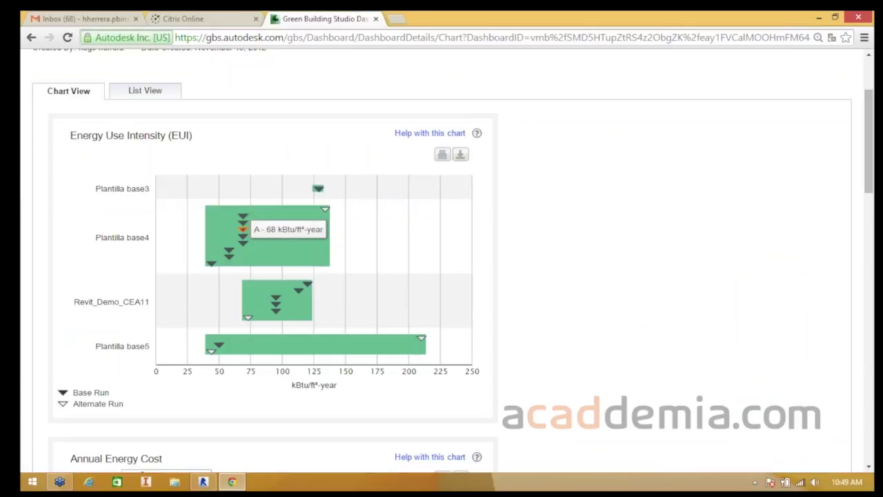
mouse_move(211, 263)
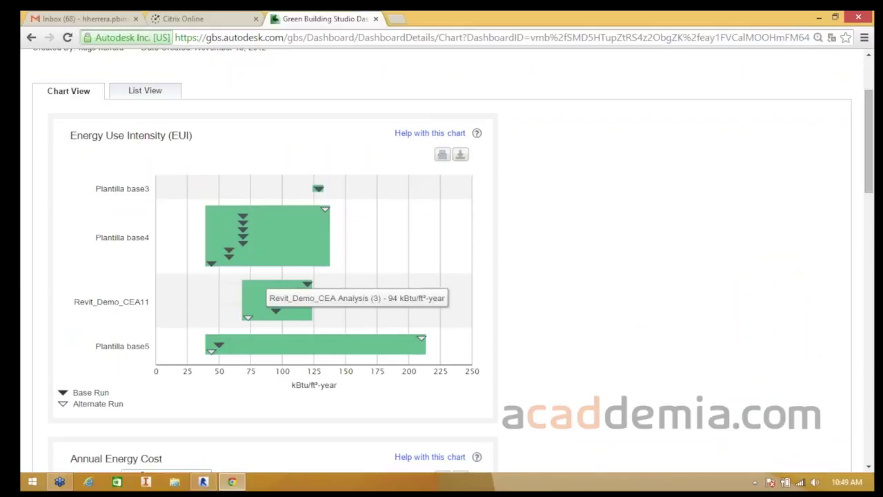
mouse_move(218, 345)
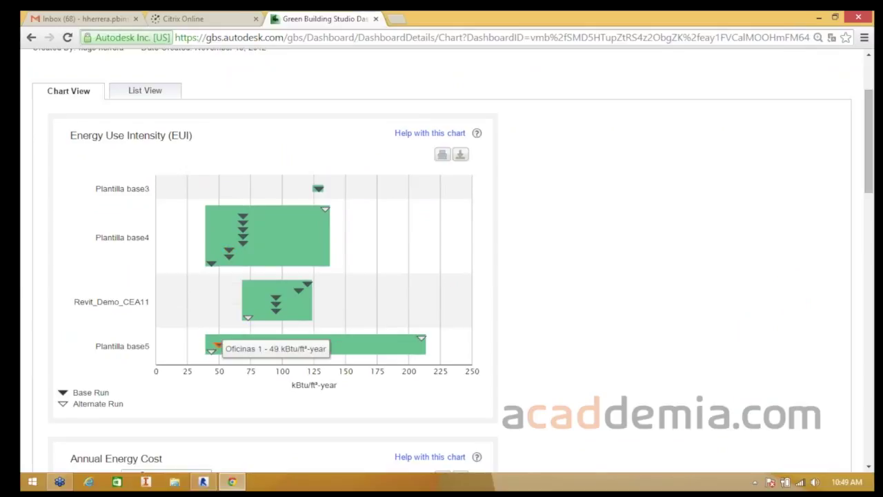
mouse_move(307, 284)
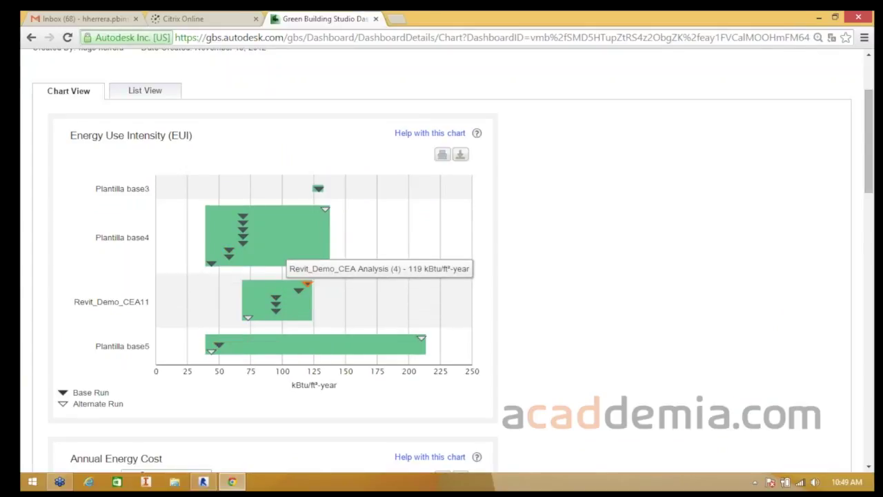
mouse_move(247, 317)
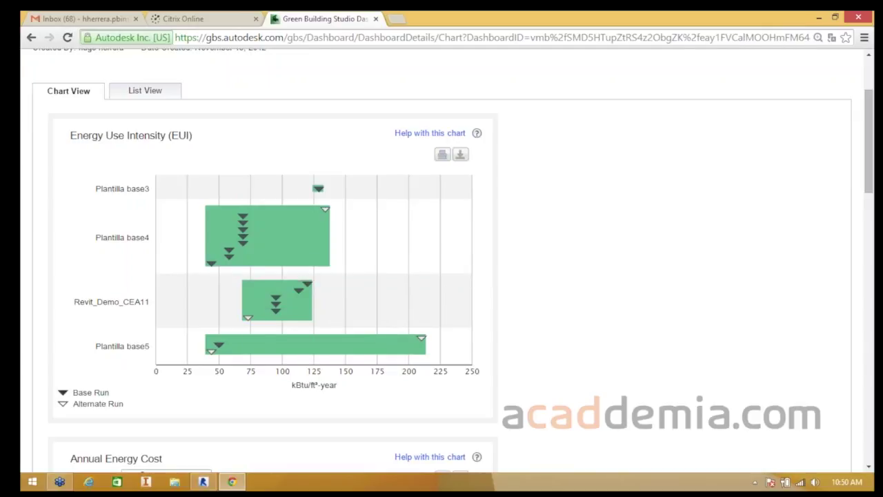
mouse_move(422, 339)
scroll(422, 338, "down", 1)
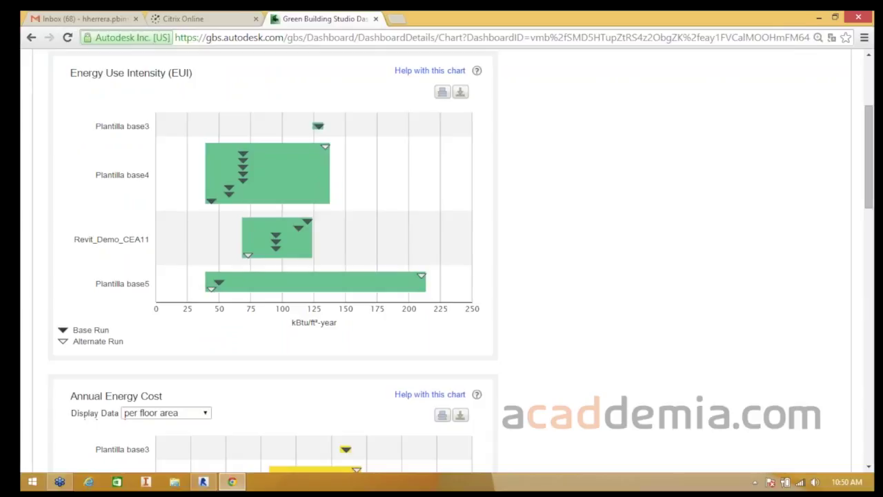
scroll(303, 247, "down", 3)
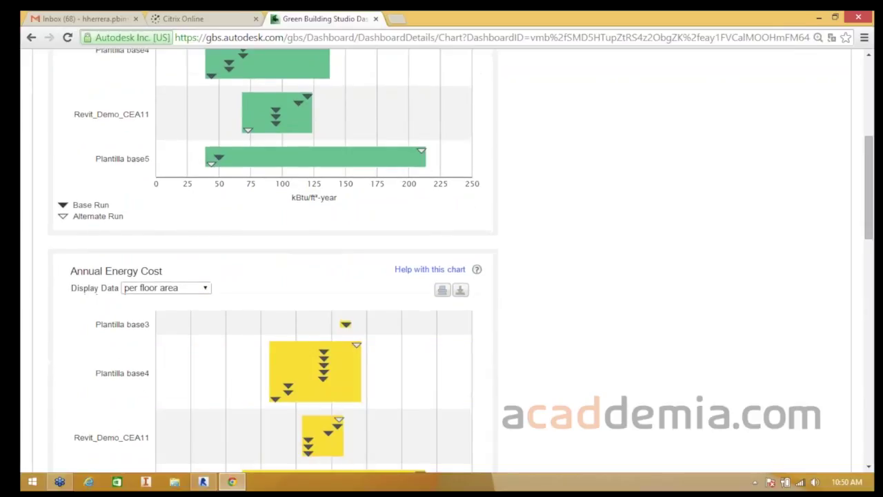
scroll(276, 262, "up", 1)
- Show annual energy cost per occupant, then as absolute values, and return to My Projects
left_click(165, 288)
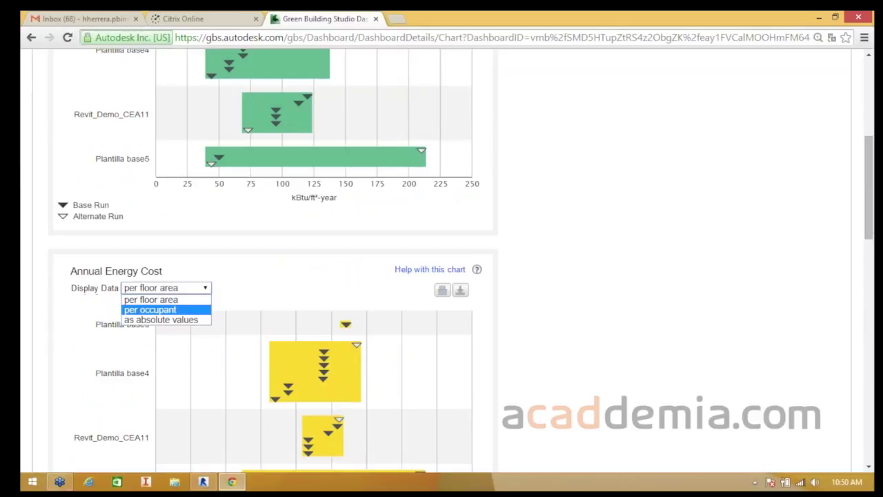
left_click(150, 309)
scroll(276, 262, "down", 1)
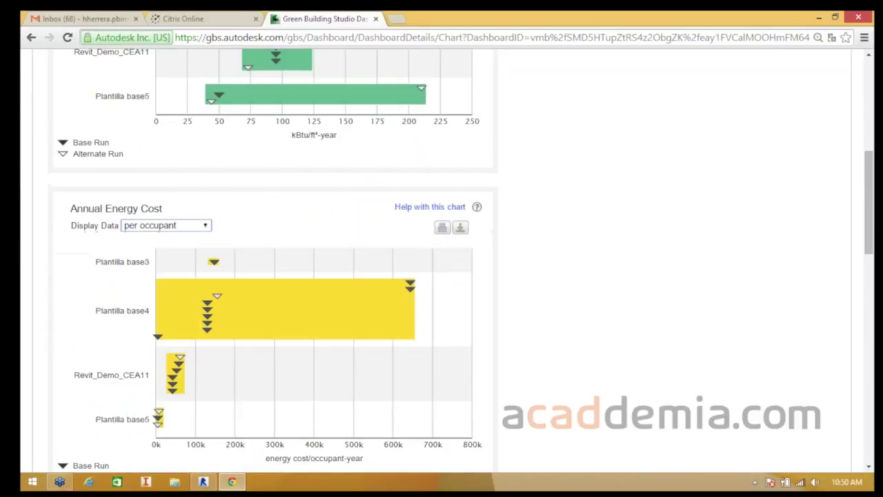
left_click(167, 225)
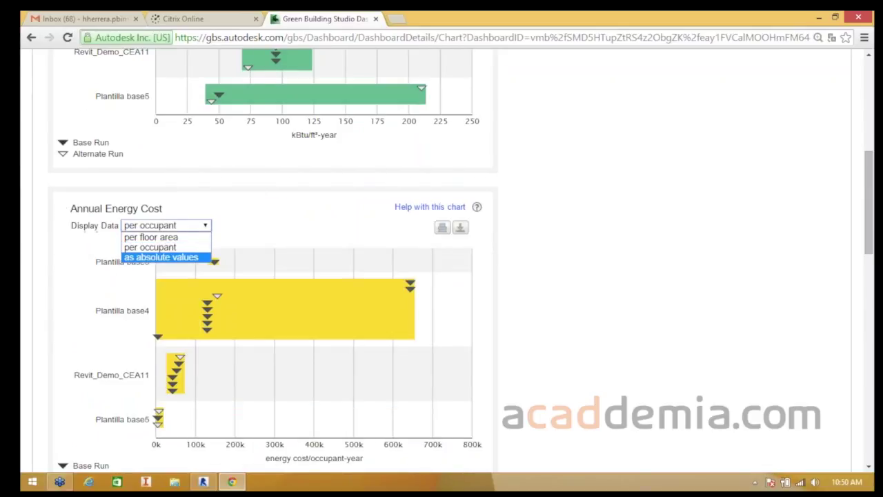
left_click(161, 257)
scroll(276, 262, "down", 4)
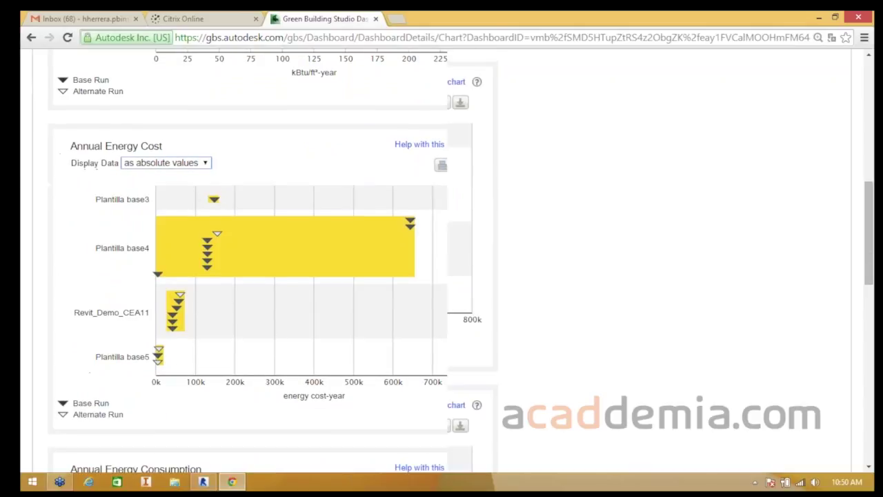
scroll(276, 263, "down", 7)
scroll(276, 263, "up", 18)
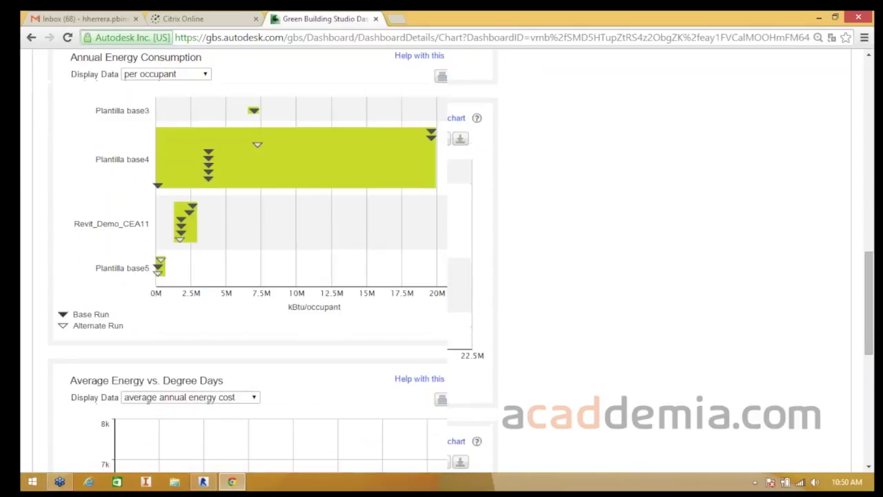
left_click(68, 126)
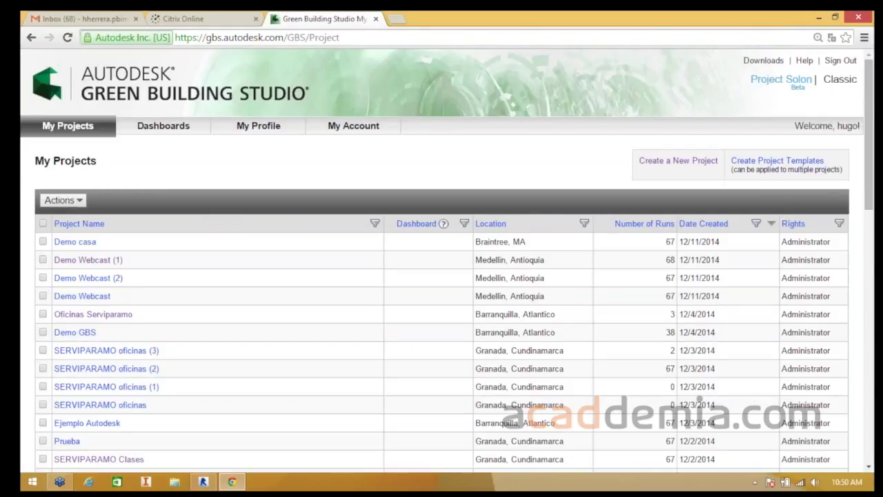
- Switch to the Citrix Online webinar connection page
left_click(196, 18)
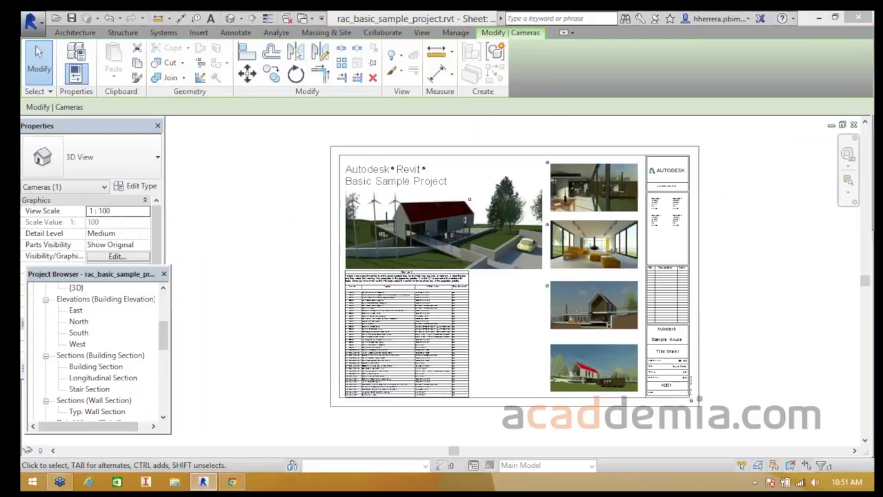
- Pan the title sheet, then check the Green Building Studio projects page in the browser
middle_click_drag(469, 181, 427, 172)
left_click(232, 481)
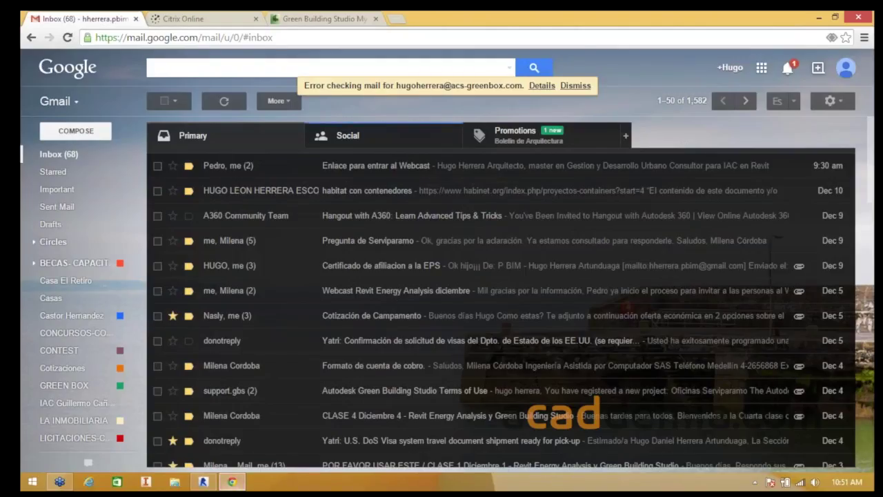
left_click(324, 19)
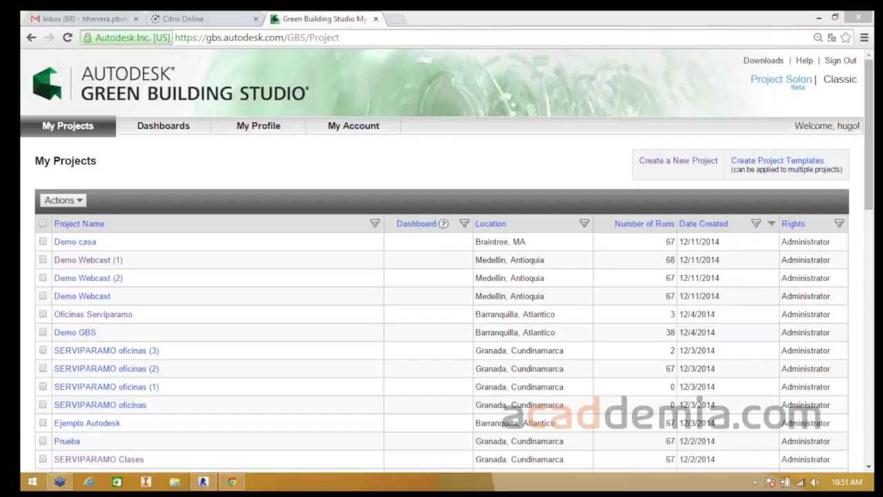
scroll(442, 276, "down", 2)
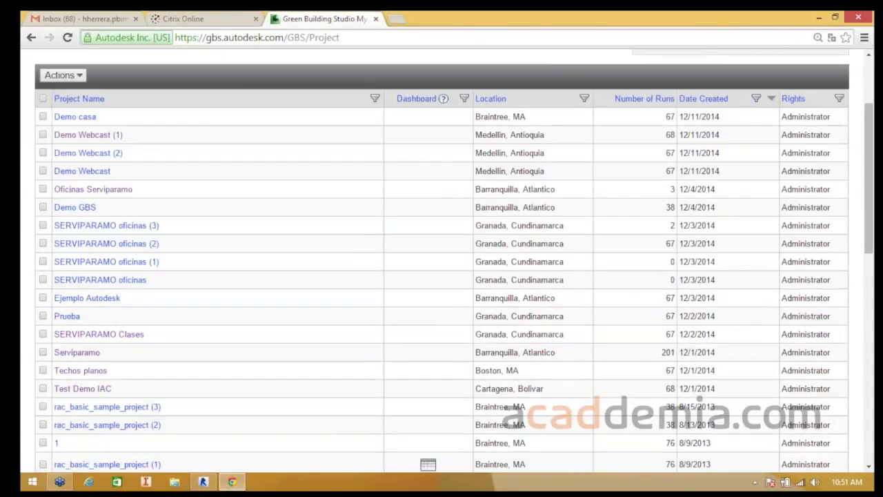
- Back in Revit, clear the camera selection and bring up the Energy Analysis tools
left_click(204, 481)
key("Escape")
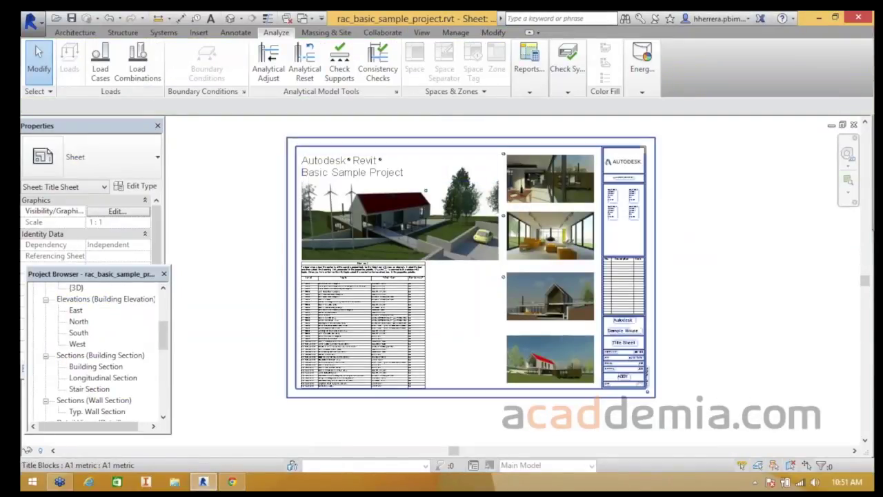
left_click(641, 65)
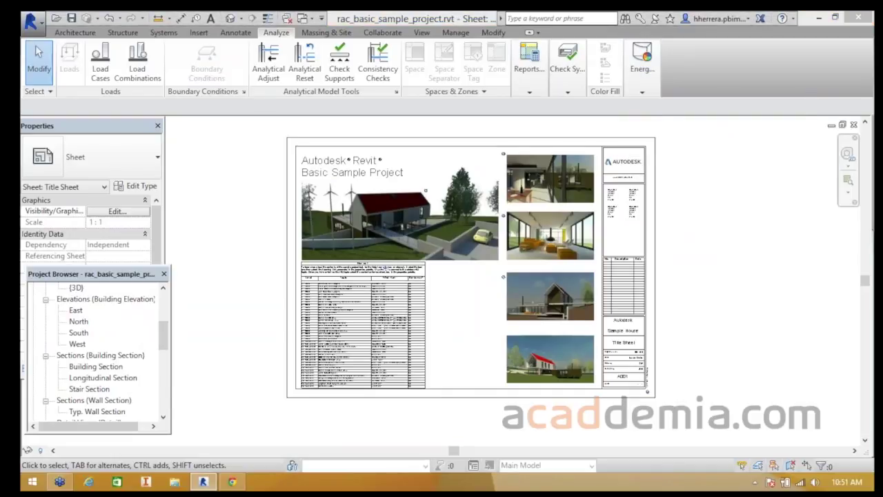
- Open Results and Compare for Demo casa and view its export file format choices
left_click(785, 123)
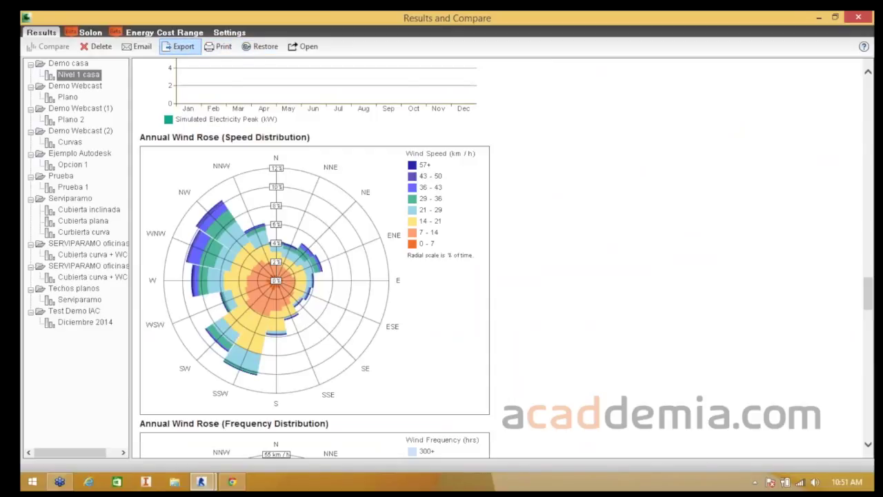
left_click(178, 46)
left_click(271, 276)
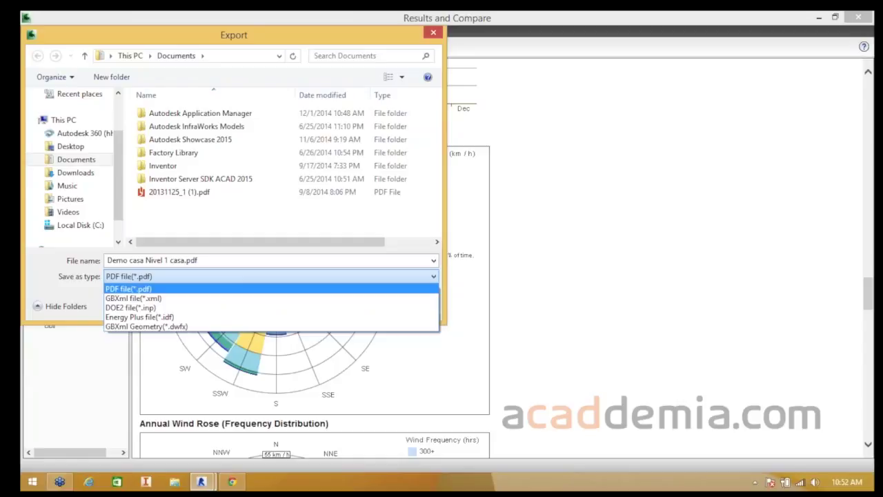
- Review the export formats keeping PDF, cancel the export, and scroll the Demo casa report
left_click(129, 288)
left_click(271, 277)
left_click(271, 276)
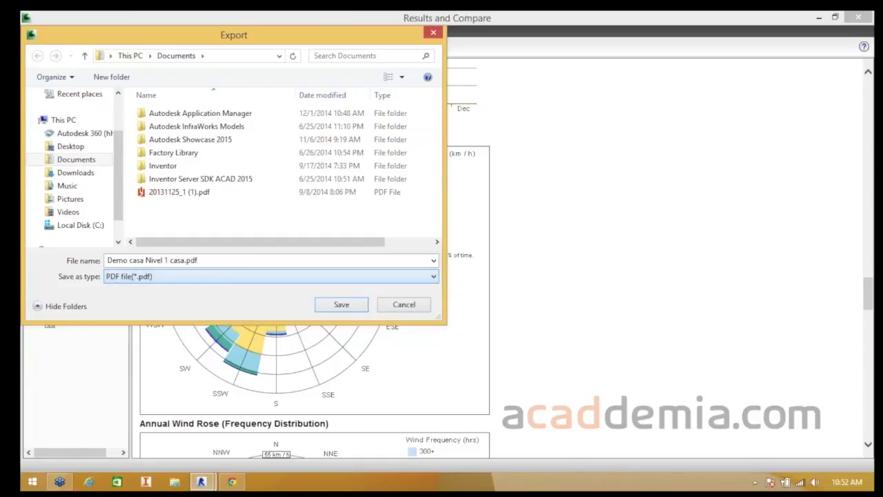
left_click(271, 277)
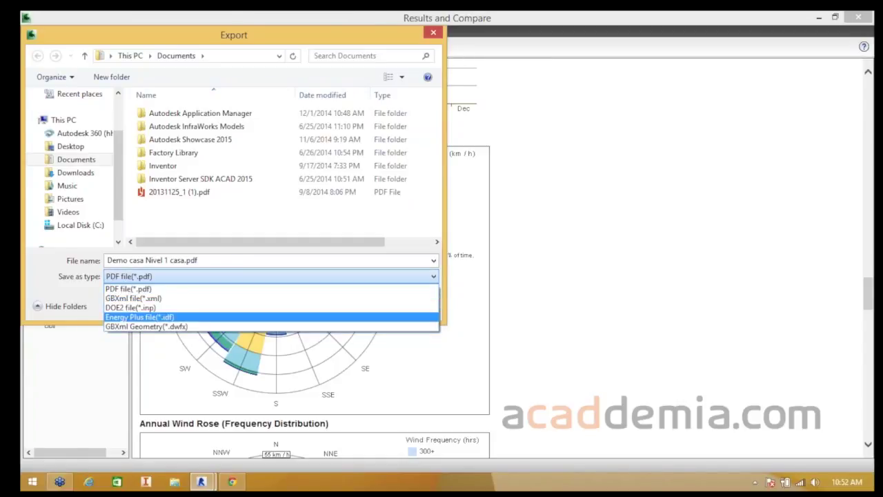
left_click(129, 288)
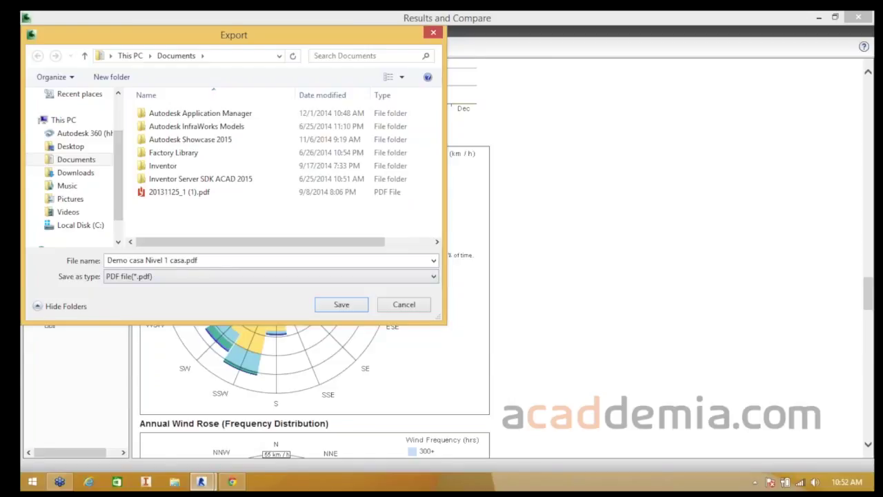
left_click(271, 277)
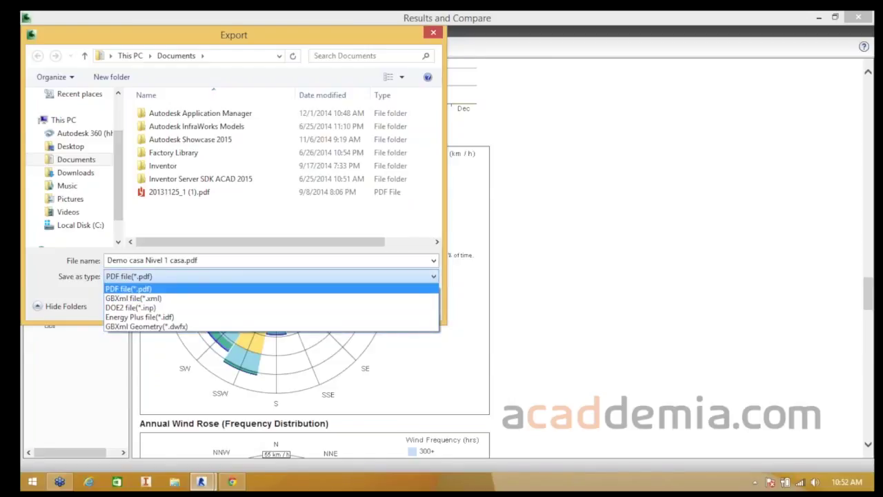
key("Escape")
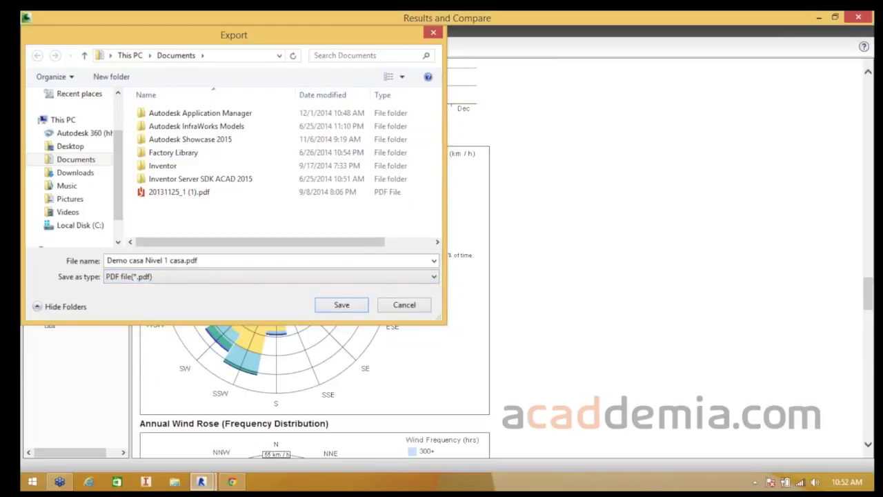
key("Escape")
scroll(497, 258, "up", 5)
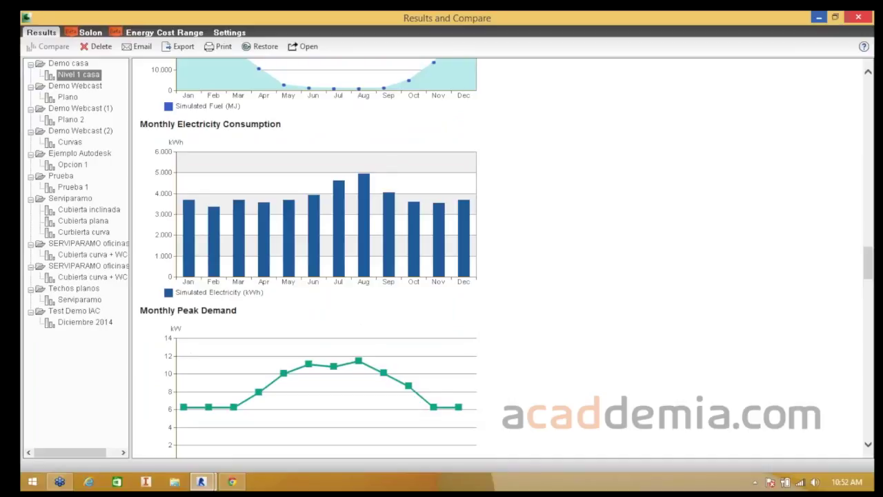
- Minimize the report, reopen Results and Compare, and view its export format choices again
left_click(819, 16)
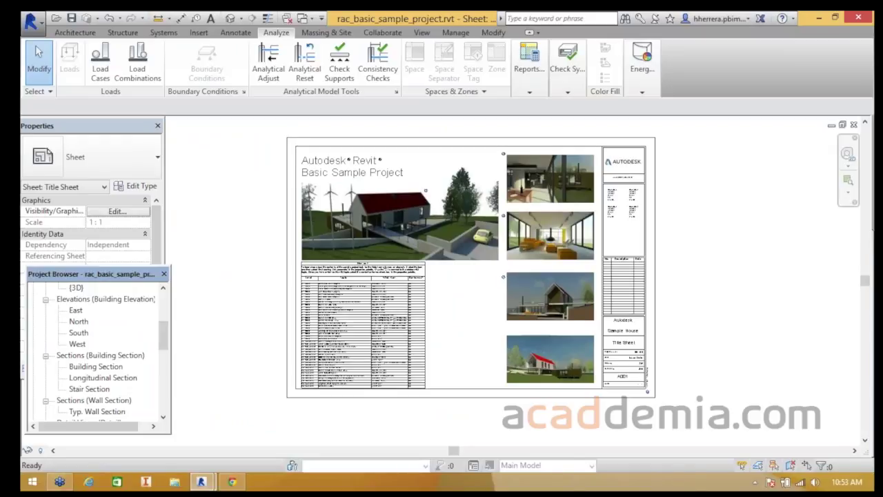
left_click(642, 69)
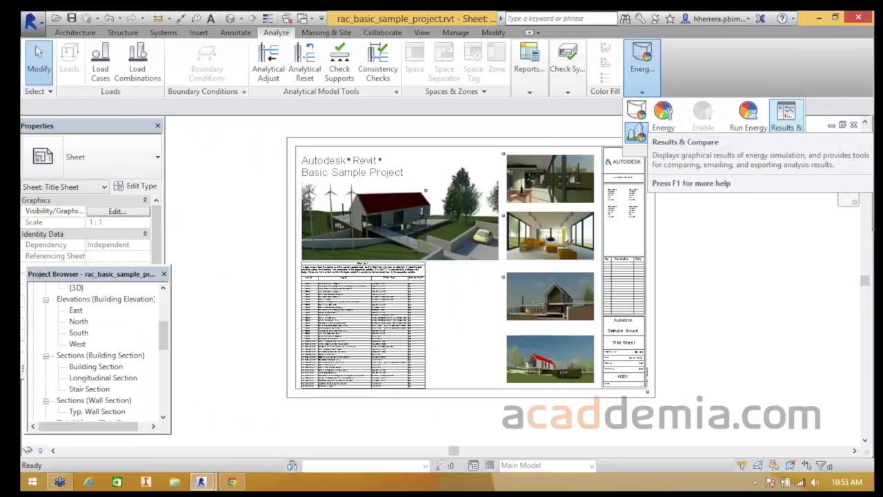
left_click(787, 127)
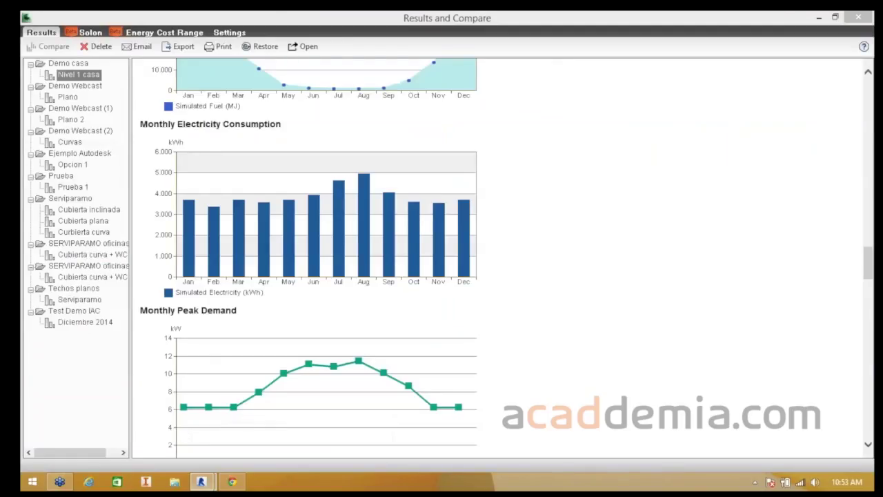
left_click(181, 45)
left_click(272, 276)
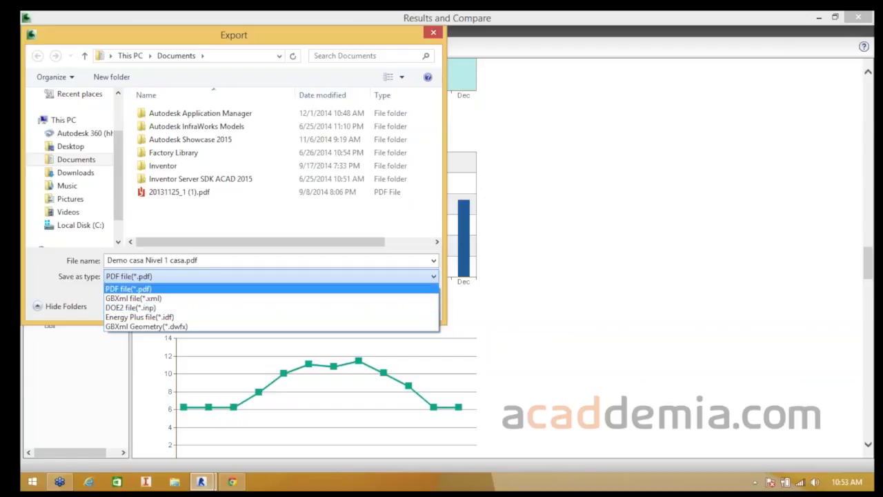
- Cancel the PDF export and scroll back to the top of the Demo casa Nivel 1 casa energy report
left_click(152, 289)
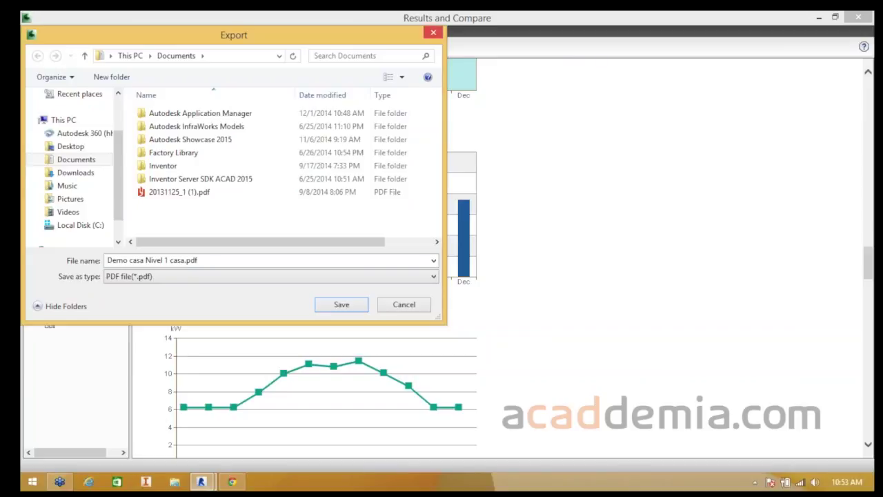
key("Escape")
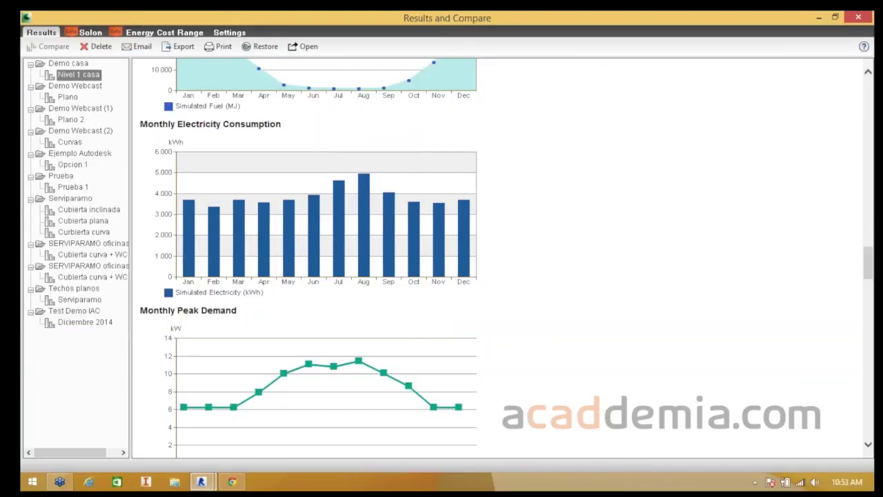
scroll(308, 258, "up", 15)
scroll(308, 259, "up", 15)
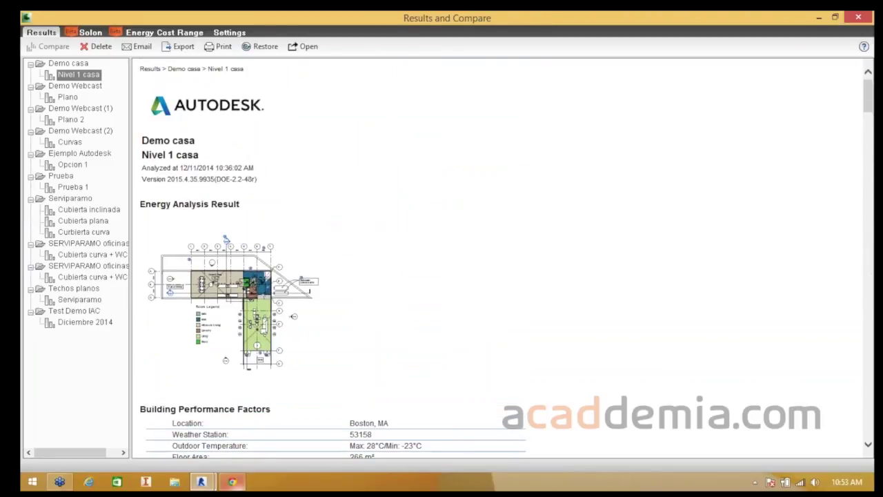
- Bring Revit forward, switch from the Loads Report to the {3D} view, and recentre the site model
mouse_move(201, 481)
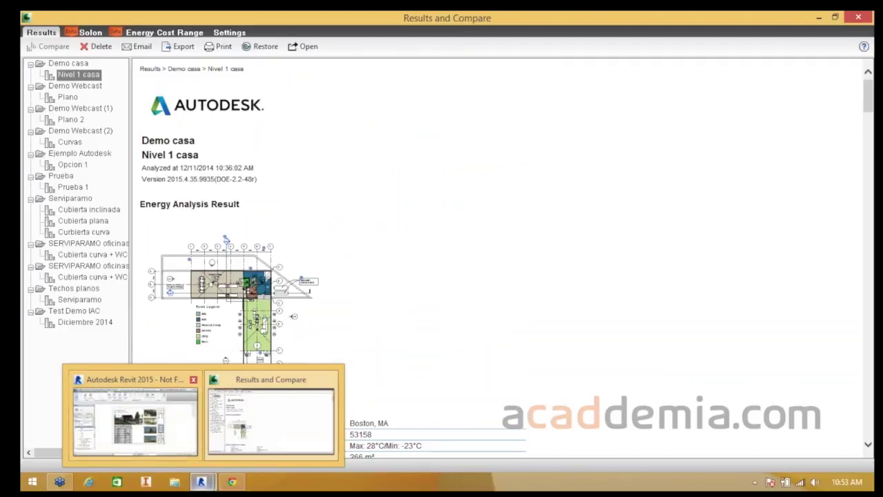
left_click(136, 418)
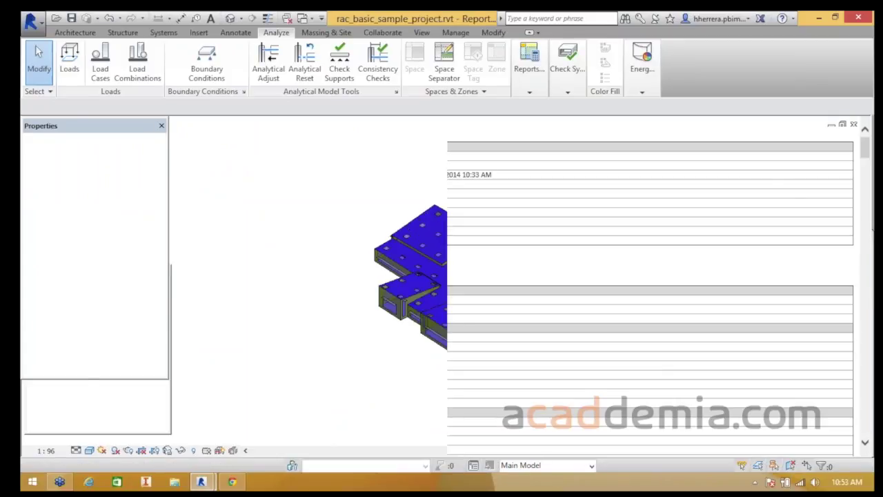
key("ctrl+Tab")
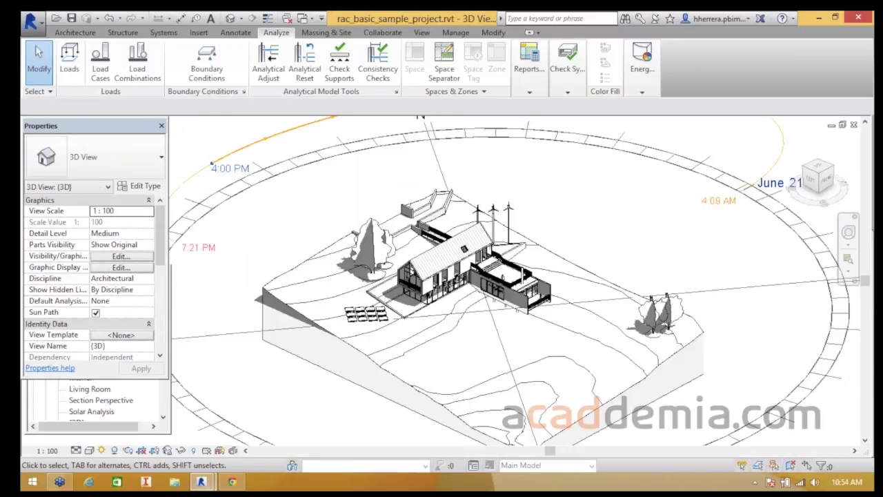
scroll(255, 224, "down", 2)
middle_click_drag(284, 211, 326, 239)
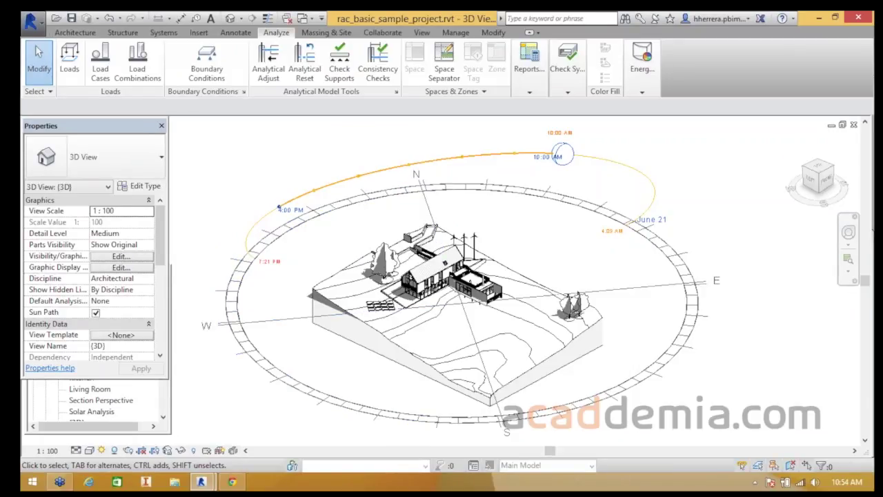
left_click(30, 21)
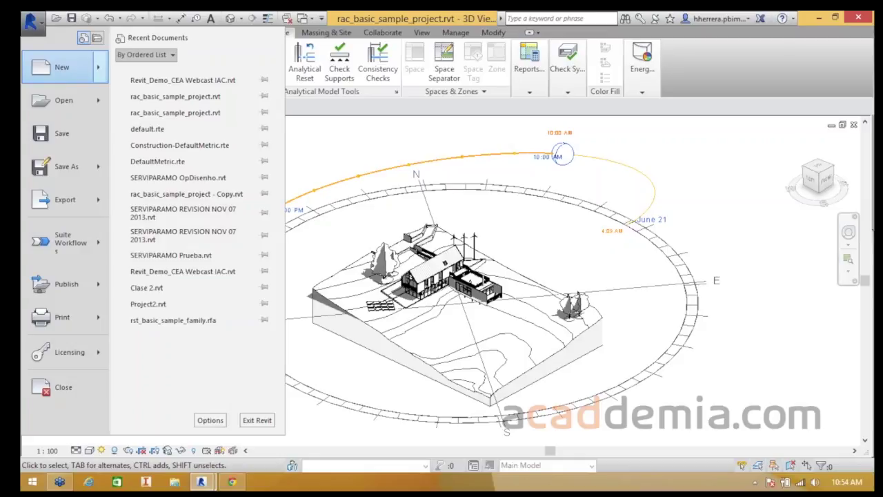
- Pick Solar Study under Export > Images and Animations in the application menu
mouse_move(65, 200)
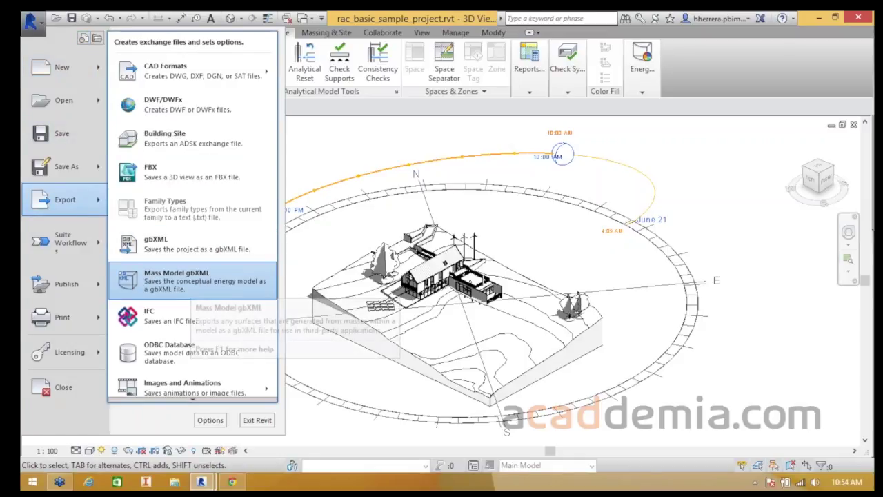
mouse_move(193, 385)
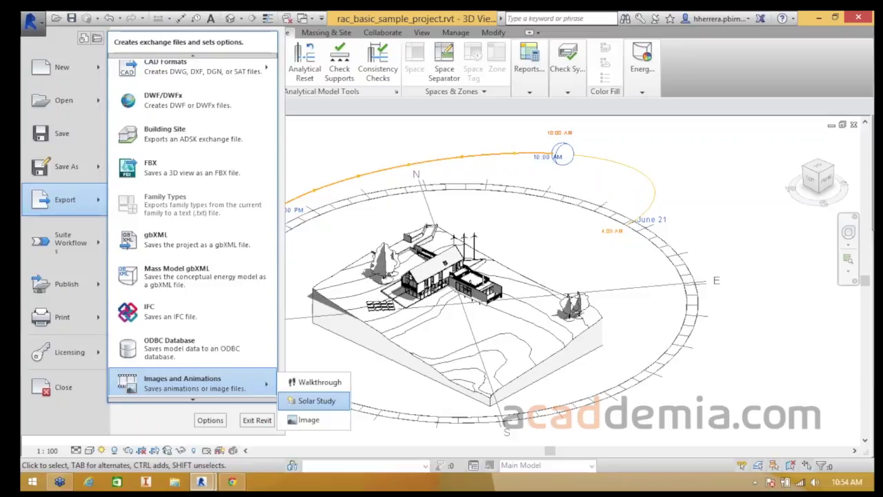
left_click(316, 401)
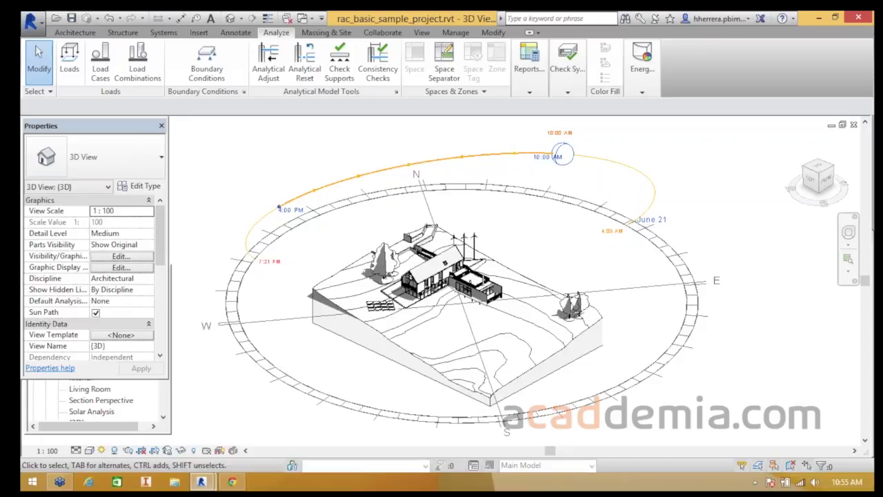
left_click(30, 21)
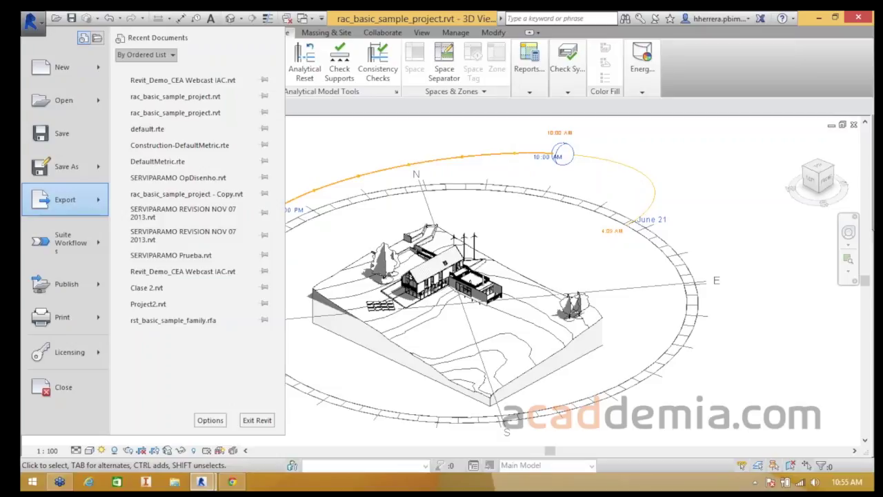
mouse_move(66, 200)
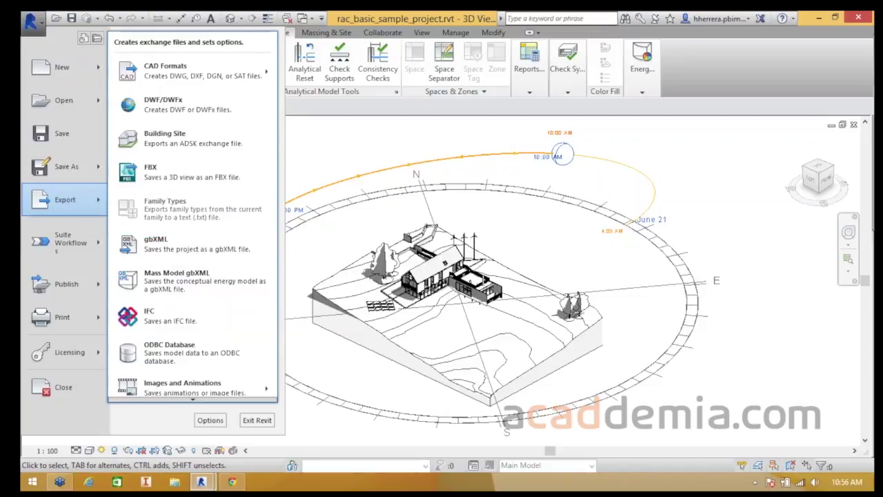
key("Escape")
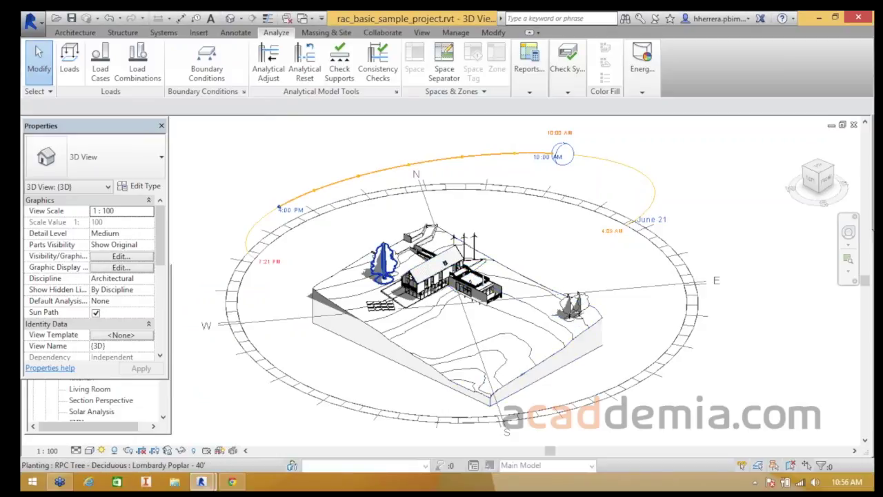
- Zoom in to select and inspect the house's SIP wall, then zoom back out
scroll(417, 296, "up", 5)
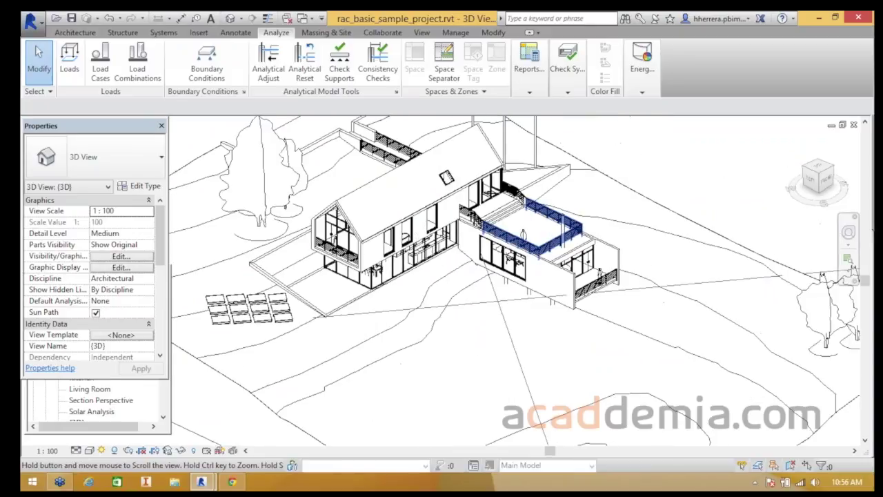
scroll(335, 274, "up", 5)
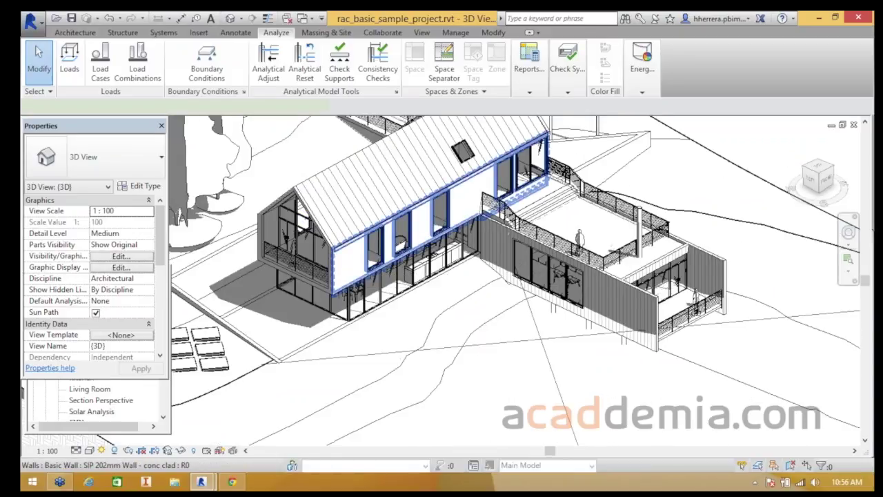
left_click(336, 273)
key("Escape")
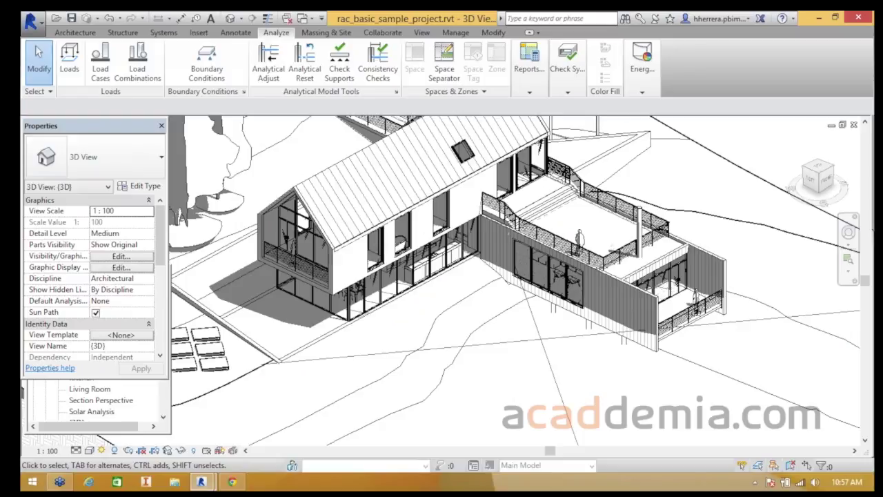
scroll(470, 331, "down", 2)
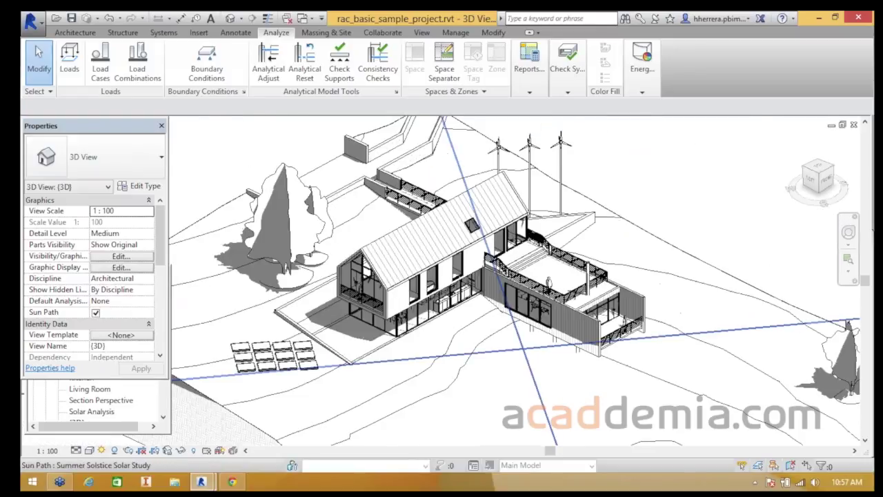
scroll(463, 321, "down", 2)
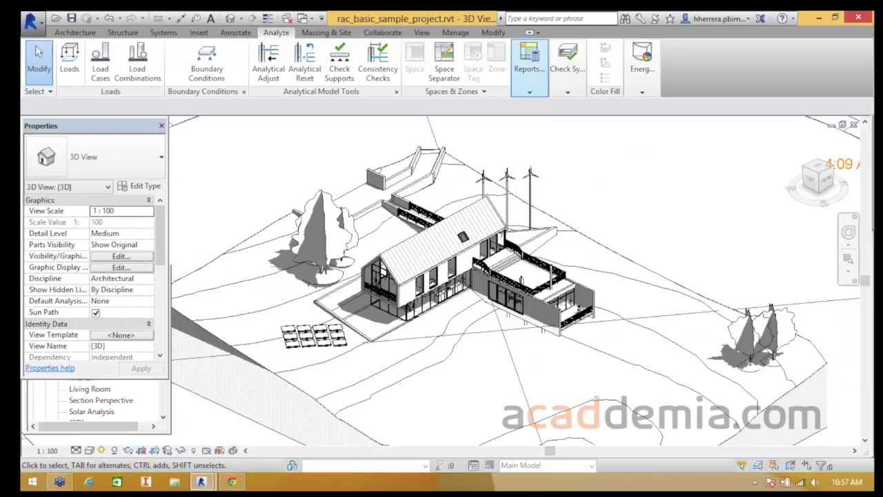
left_click(529, 65)
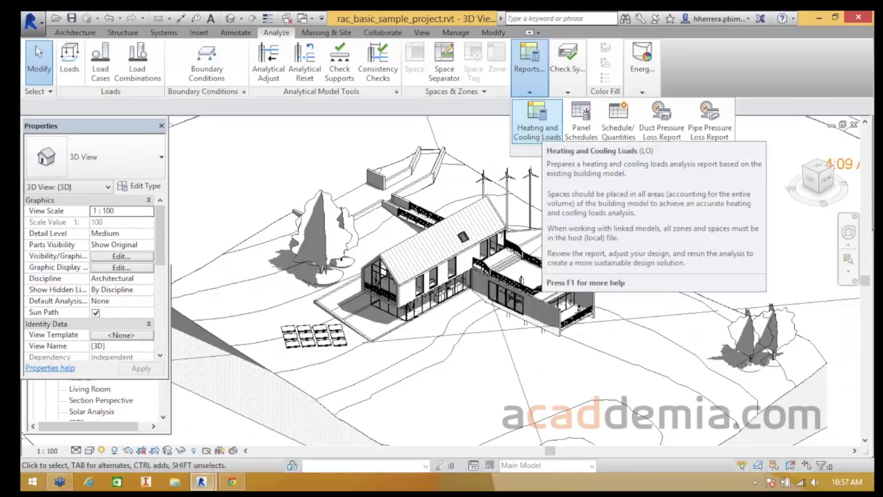
key("Escape")
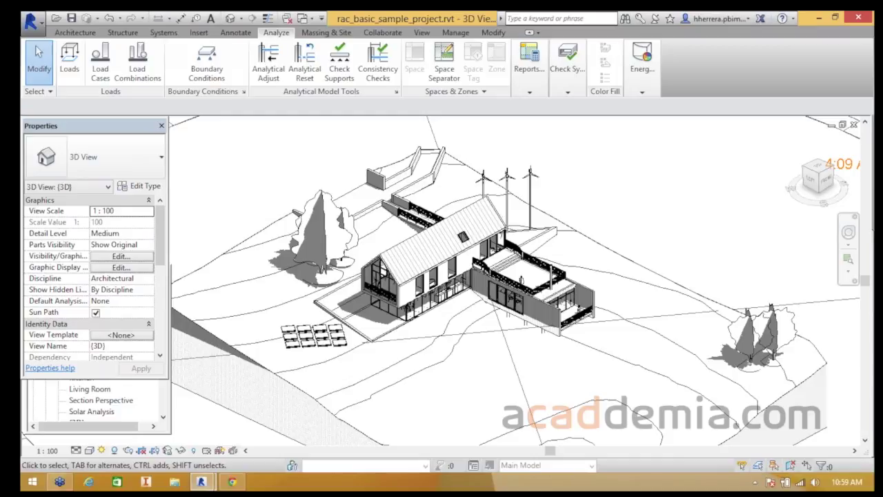
- Select the solar array's model groups Array Group 2 and Array Group 1, zooming in between
left_click(310, 334)
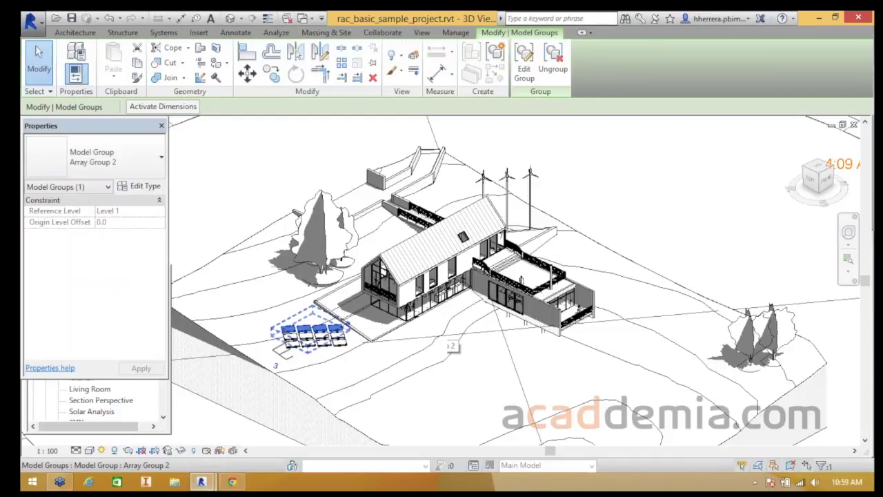
scroll(279, 305, "up", 3)
left_click(279, 305)
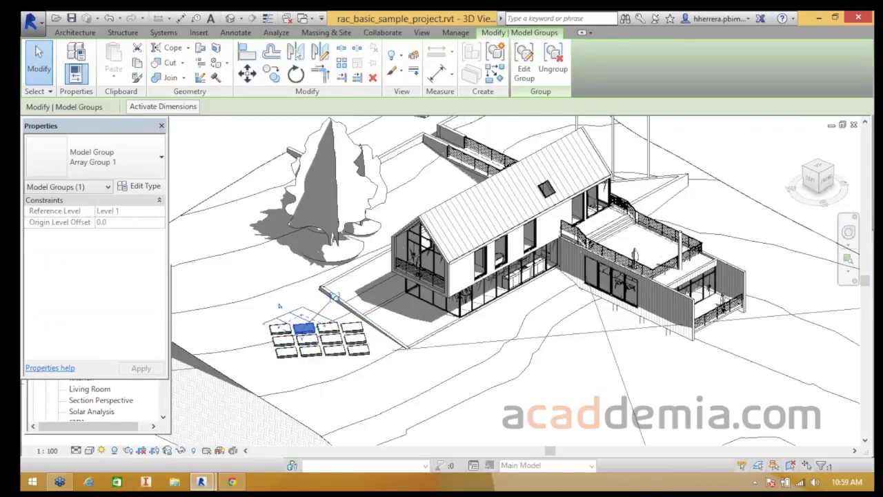
key("Escape")
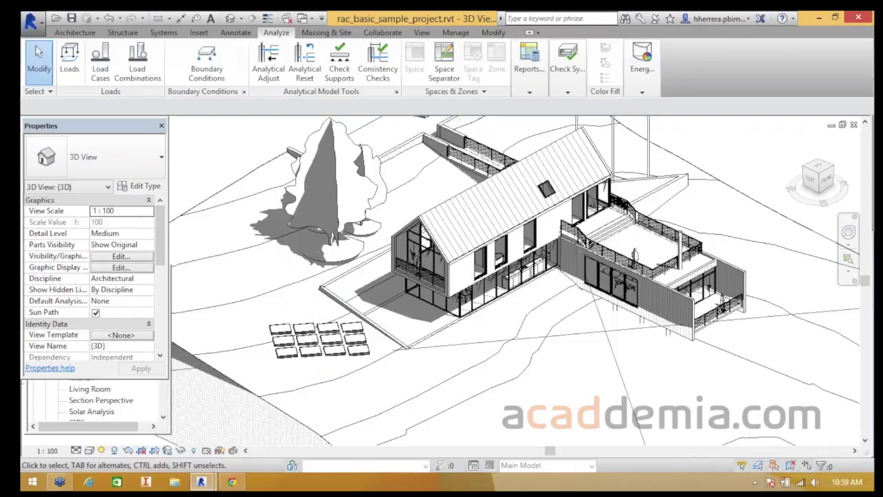
scroll(228, 178, "down", 1)
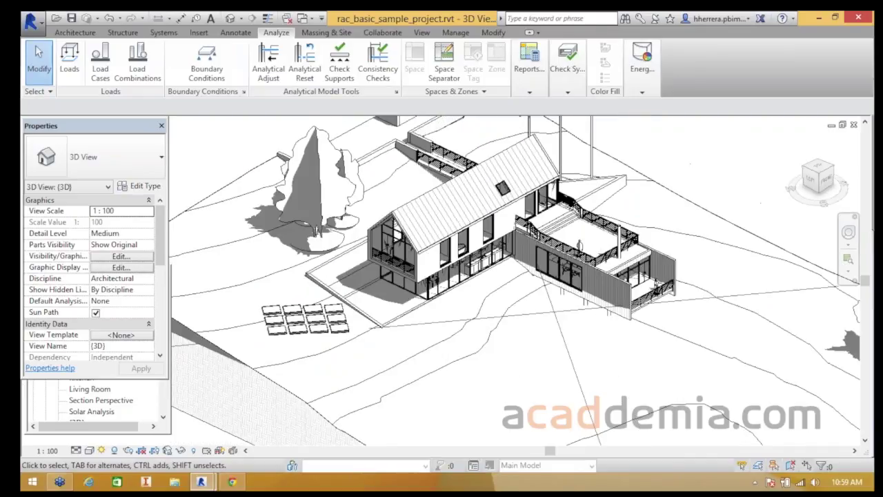
scroll(227, 178, "down", 2)
middle_click_drag(228, 178, 310, 223)
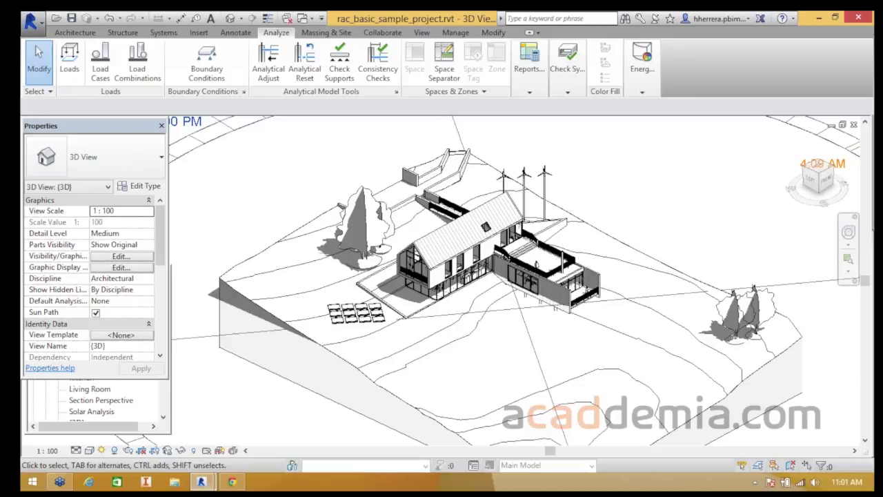
mouse_move(880, 4)
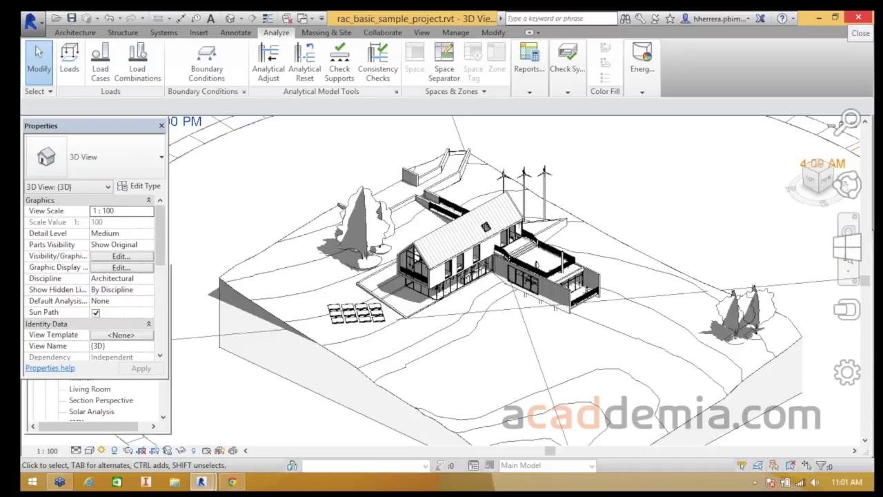